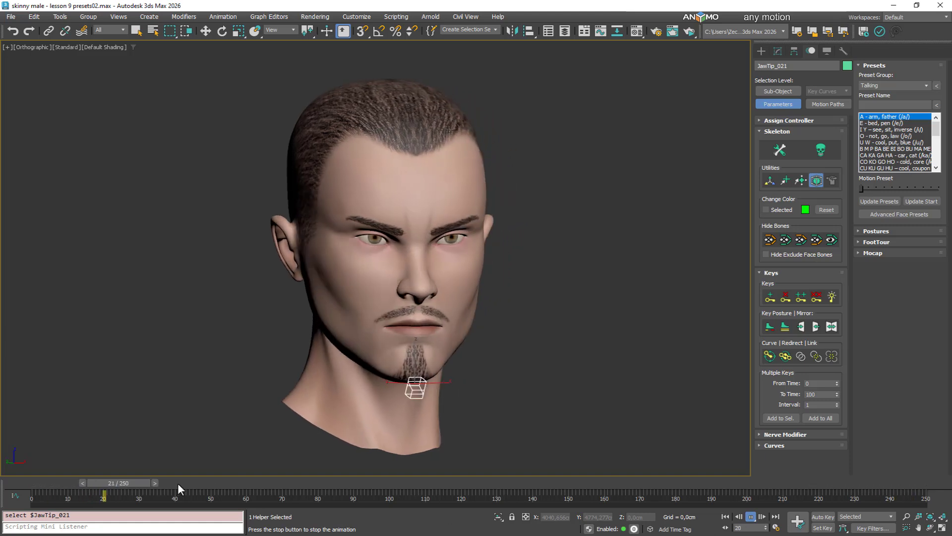
Step: Return the timeline to frame 0 and set the animation end time to 50
{"action": "left_click_drag", "start_coordinate": [178, 484], "coordinate": [83, 489]}
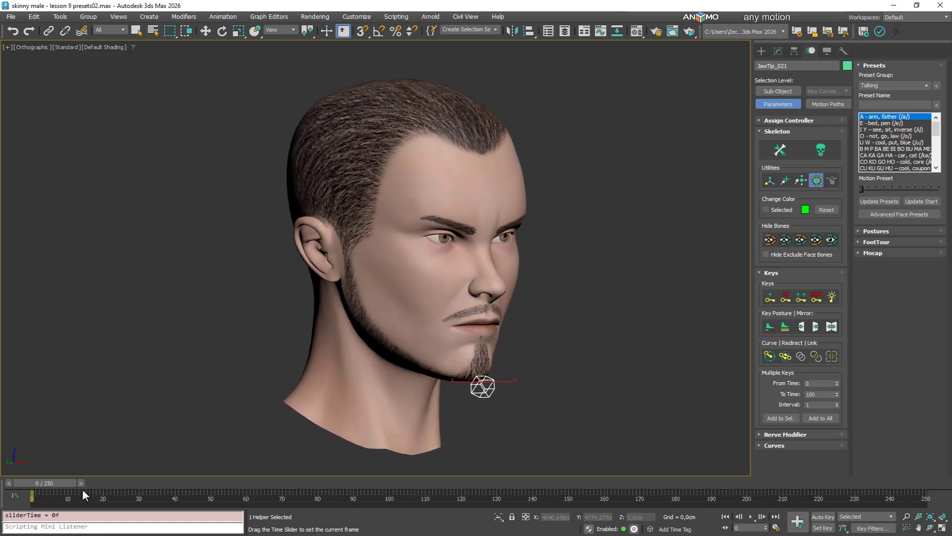
{"action": "left_click", "coordinate": [843, 529]}
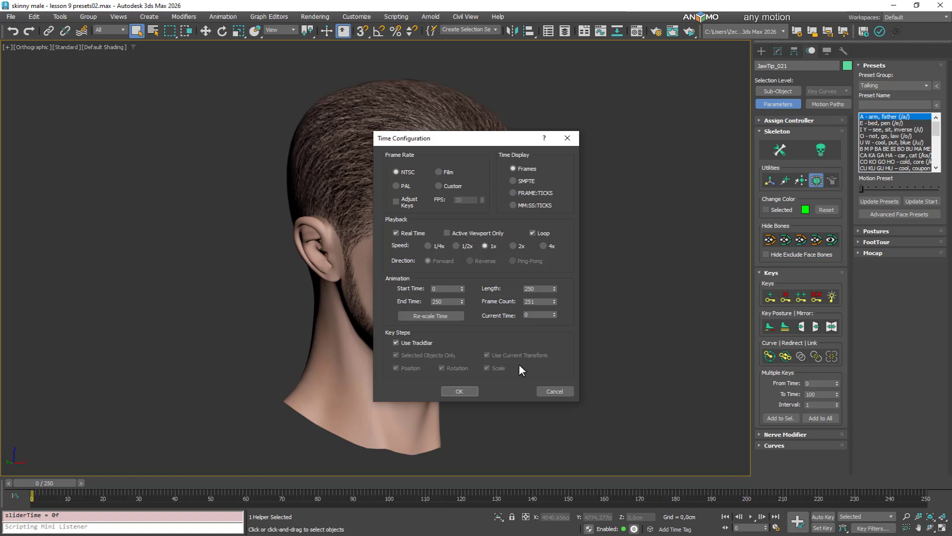
{"action": "double_click", "coordinate": [446, 302]}
{"action": "left_click", "coordinate": [460, 392]}
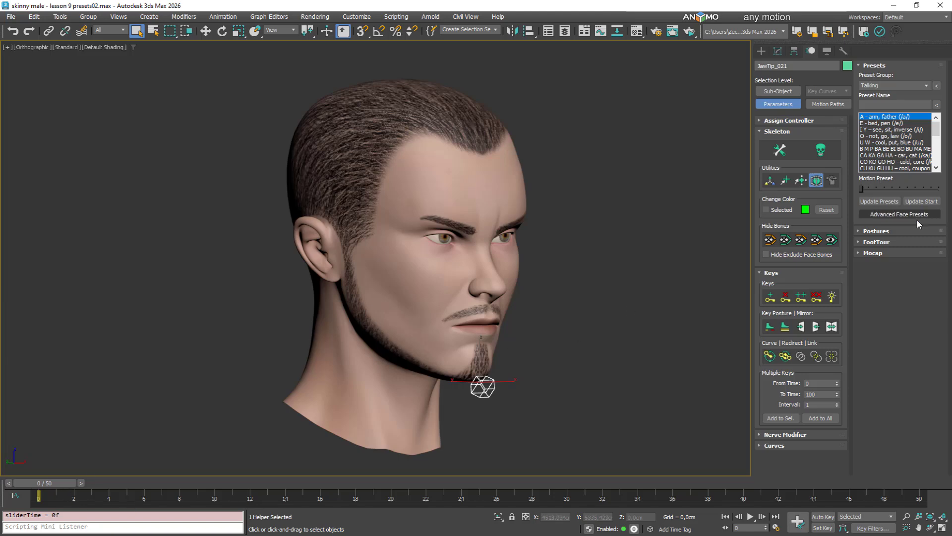
Step: Open the Advanced Face Presets and enlarge the Facial Animation Preview window until the whole preset list and full names show
{"action": "left_click", "coordinate": [900, 214]}
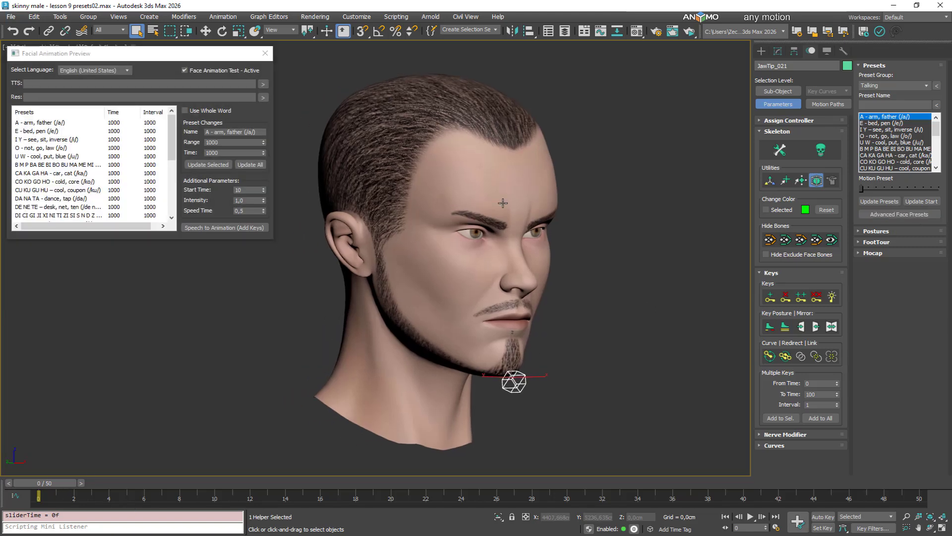
{"action": "left_click_drag", "start_coordinate": [189, 59], "coordinate": [226, 75]}
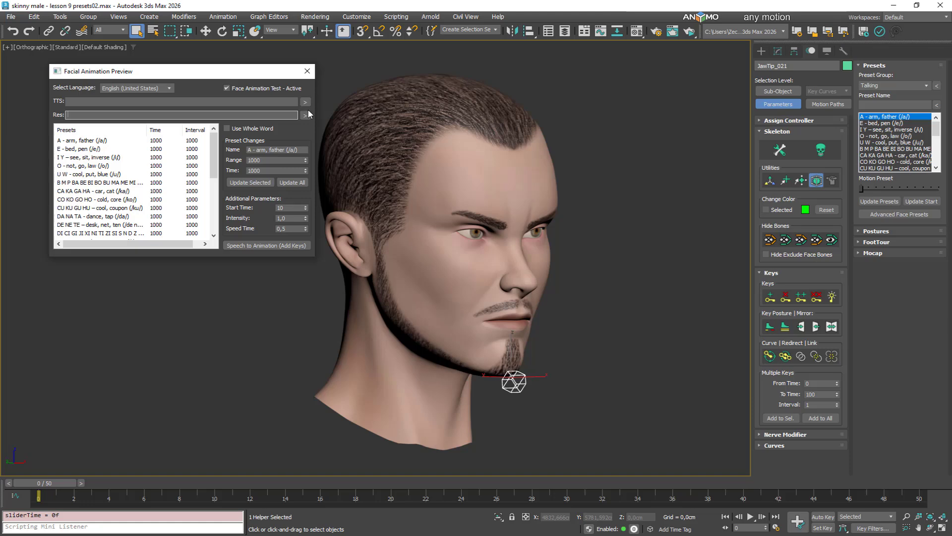
{"action": "left_click_drag", "start_coordinate": [316, 122], "coordinate": [342, 127]}
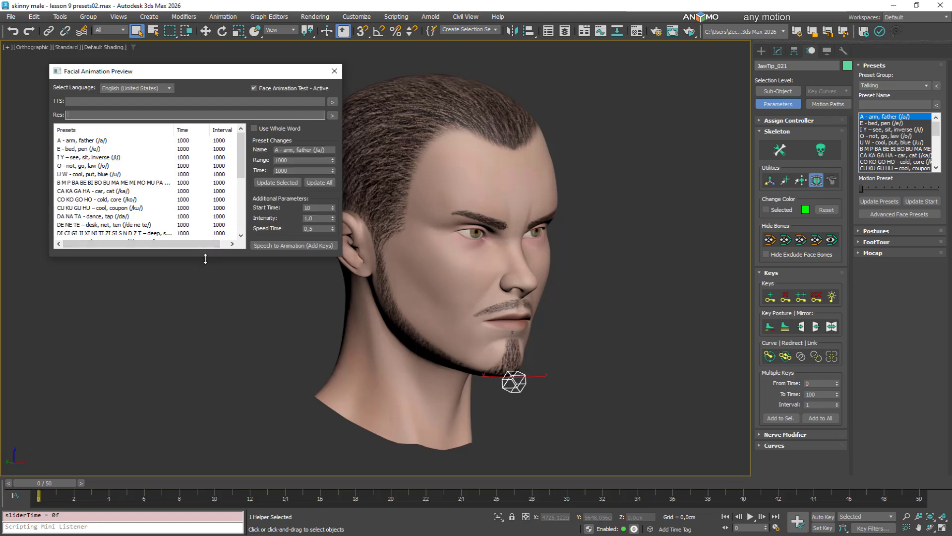
{"action": "left_click_drag", "start_coordinate": [205, 258], "coordinate": [206, 410]}
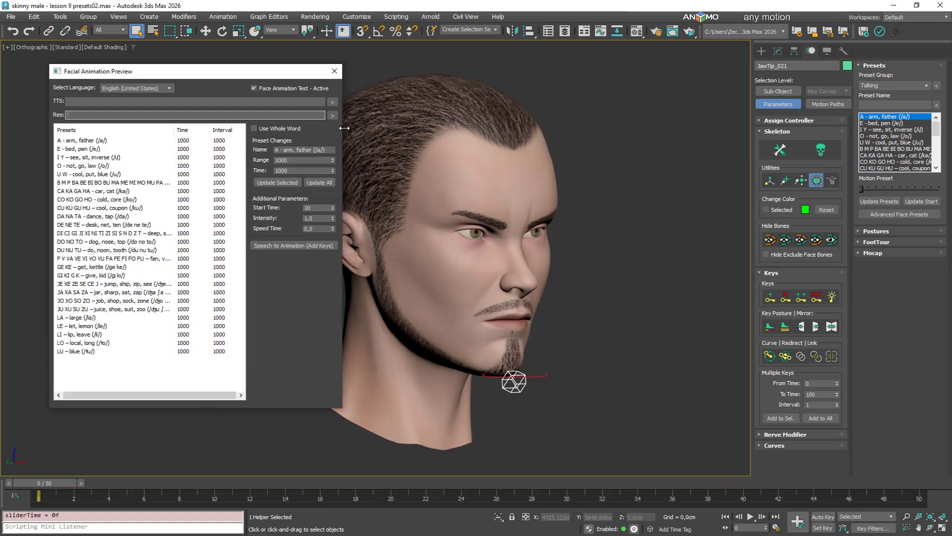
{"action": "left_click_drag", "start_coordinate": [345, 128], "coordinate": [398, 141]}
Step: Look through the talking presets, ending on "GI KI G K – give, kid", and shrink the preview window back to a compact size
{"action": "left_click", "coordinate": [882, 124]}
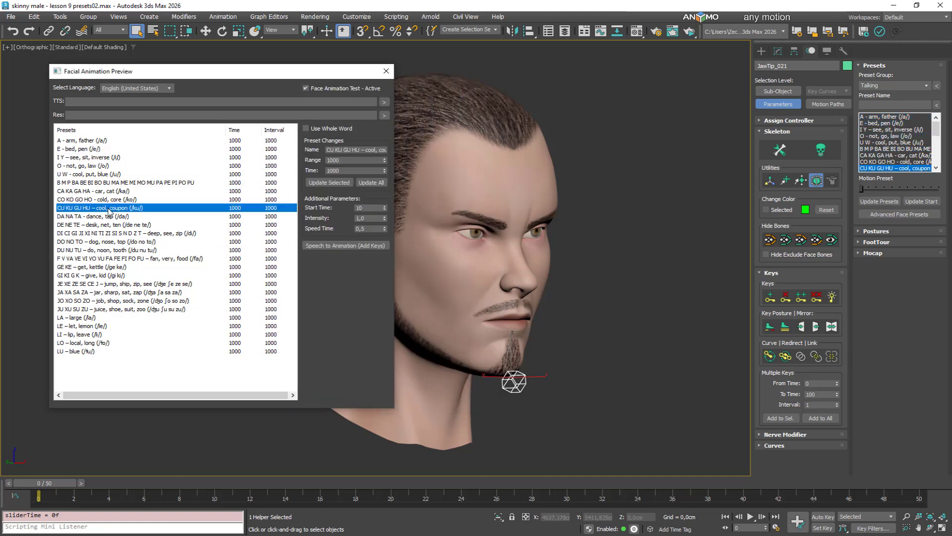
{"action": "left_click", "coordinate": [107, 234]}
{"action": "left_click", "coordinate": [112, 276]}
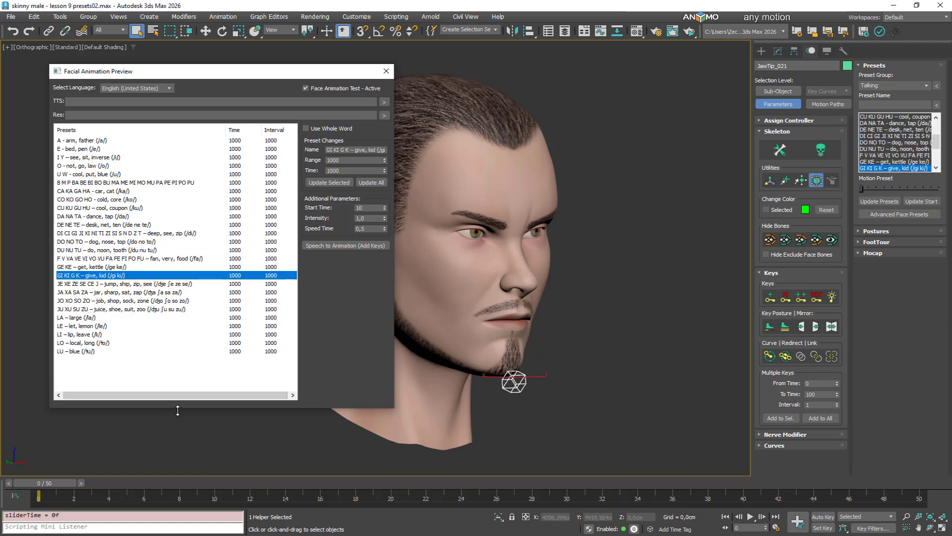
{"action": "left_click_drag", "start_coordinate": [177, 411], "coordinate": [180, 279]}
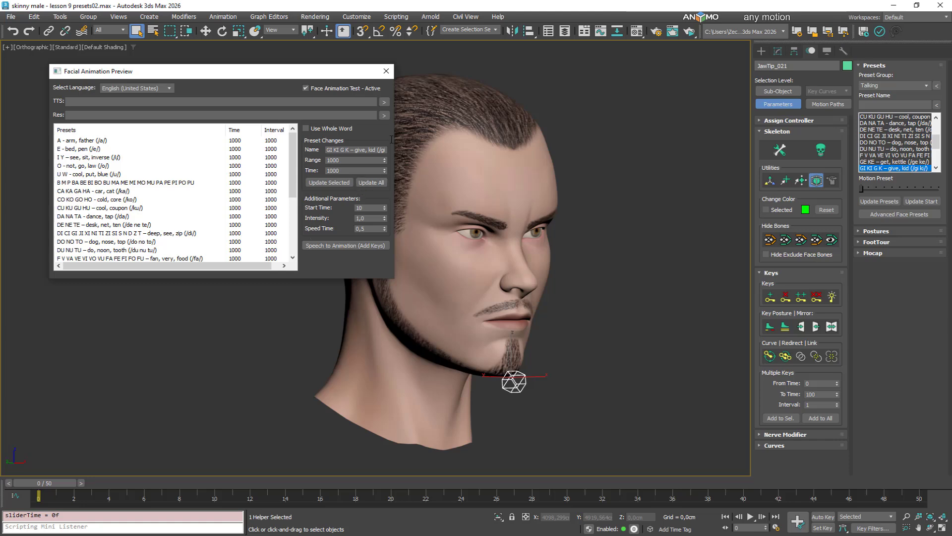
{"action": "left_click_drag", "start_coordinate": [396, 127], "coordinate": [307, 128]}
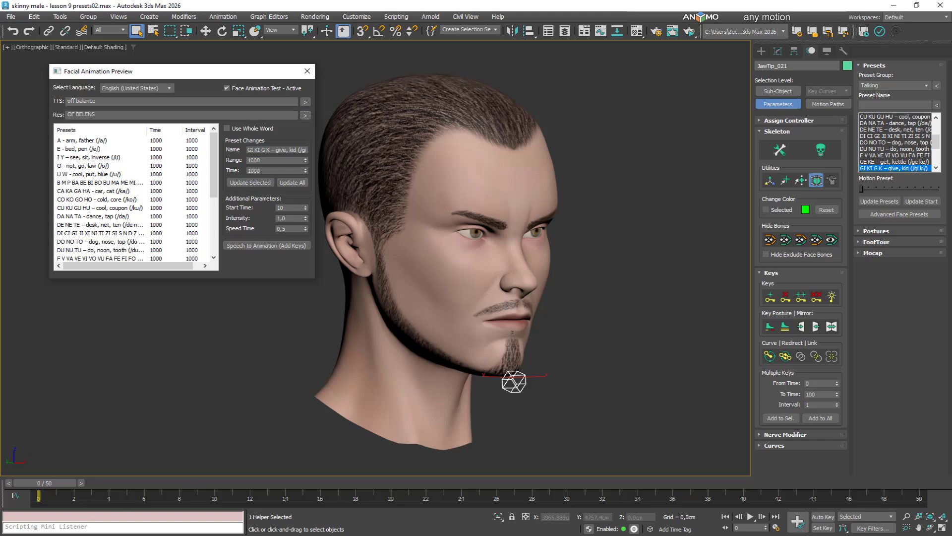
Step: Start animation playback, set the speech Intensity to 0,5 and run the face animation test on "OF BELENS"
{"action": "left_click", "coordinate": [751, 517]}
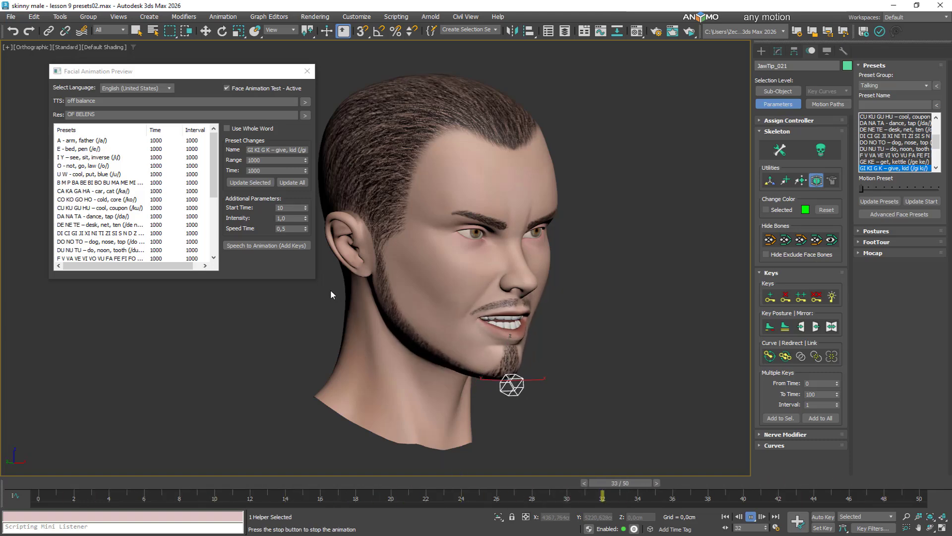
{"action": "double_click", "coordinate": [295, 219]}
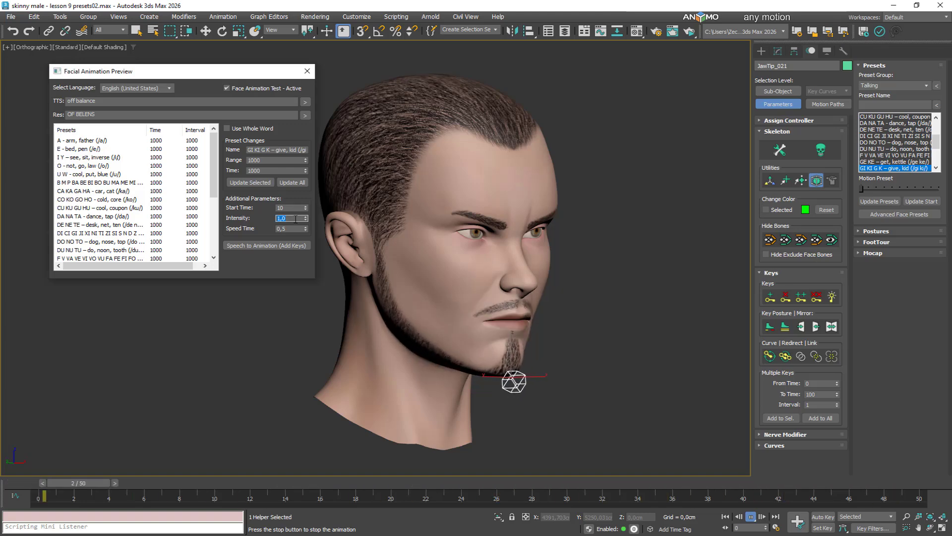
{"action": "type", "text": "0,5"}
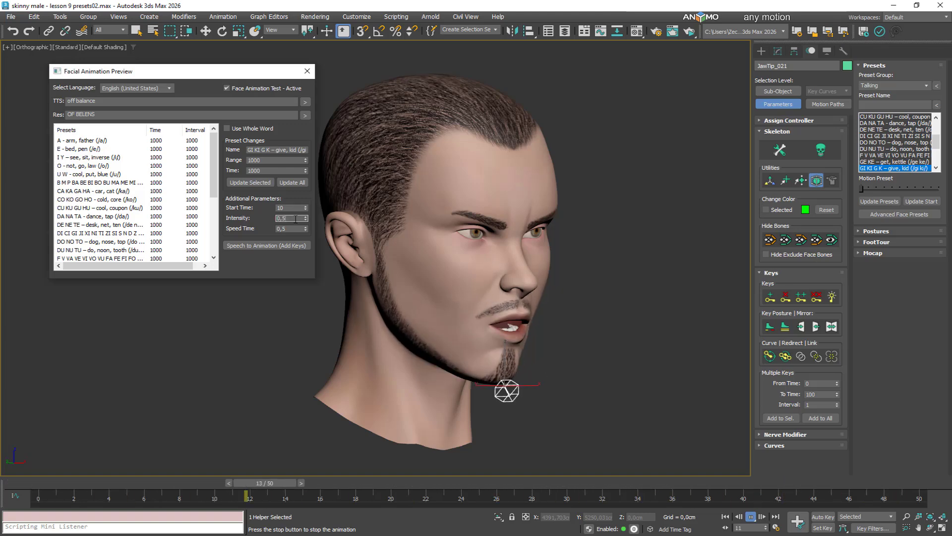
{"action": "left_click", "coordinate": [305, 114]}
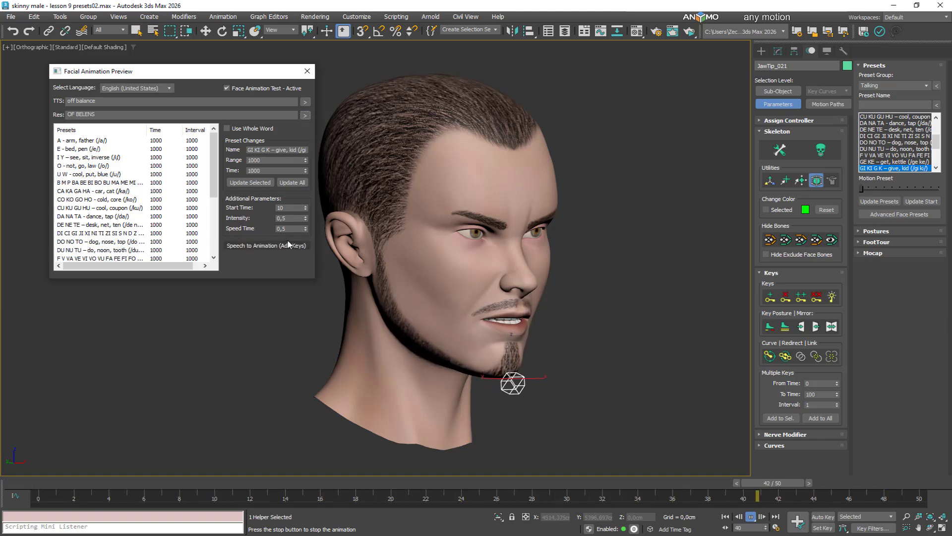
Step: Try a Speed Time of 0,3 and run the face animation test on the Res text again
{"action": "left_click_drag", "start_coordinate": [307, 229], "coordinate": [316, 190]}
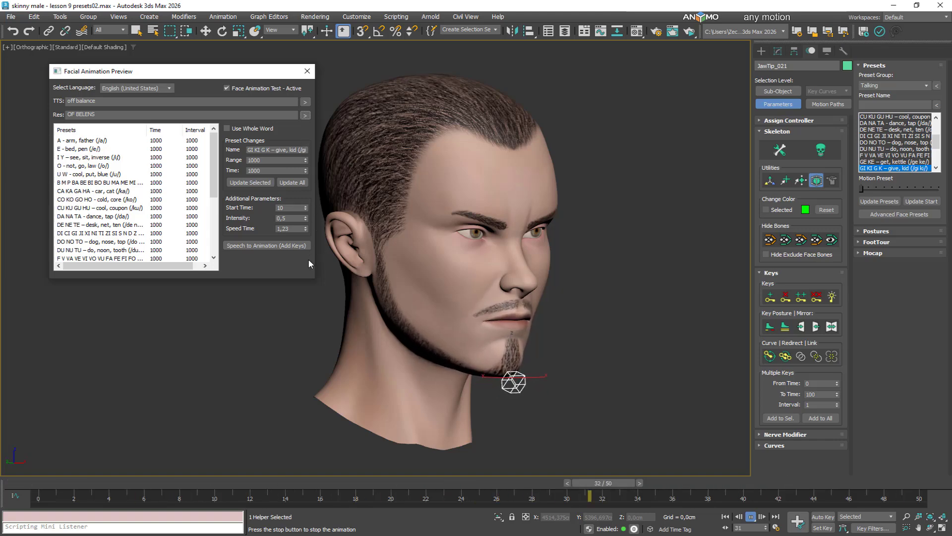
{"action": "left_click_drag", "start_coordinate": [294, 229], "coordinate": [259, 233]}
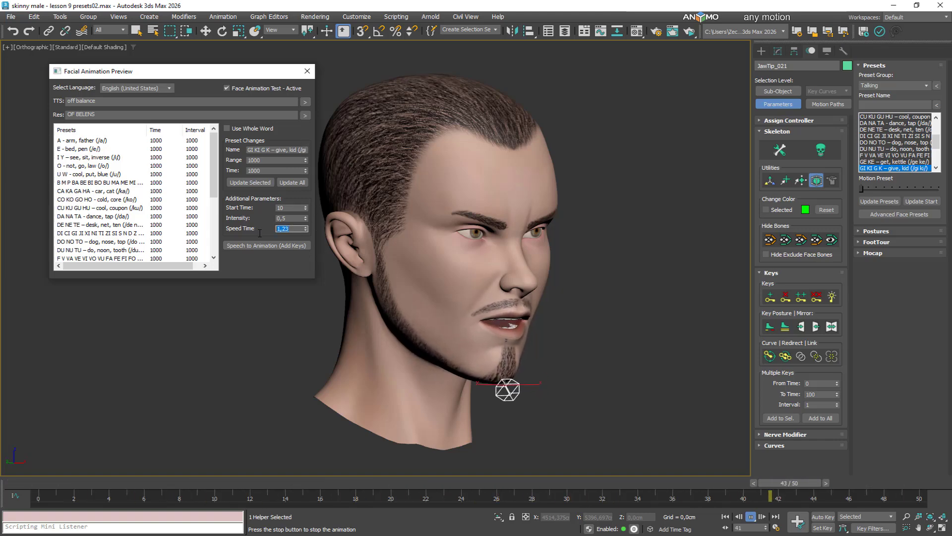
{"action": "type", "text": "0,3"}
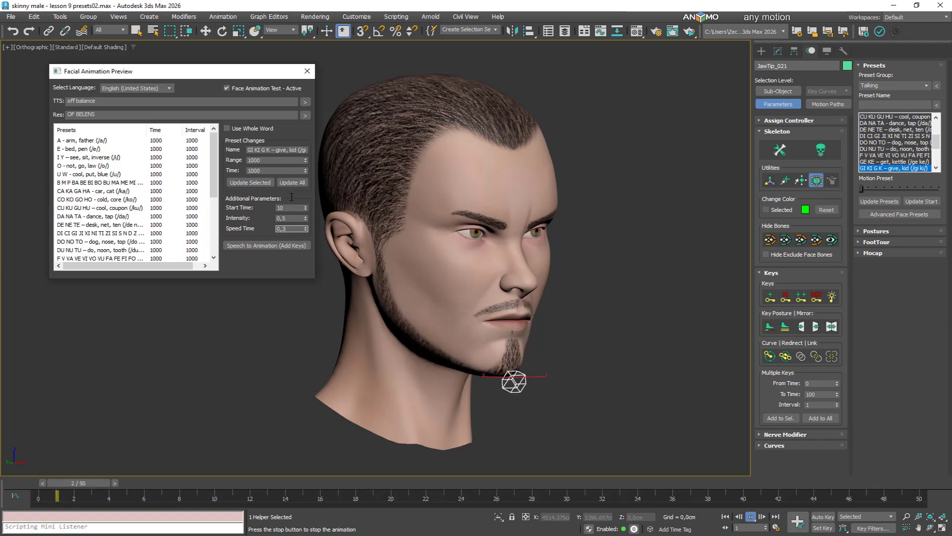
{"action": "left_click", "coordinate": [306, 116]}
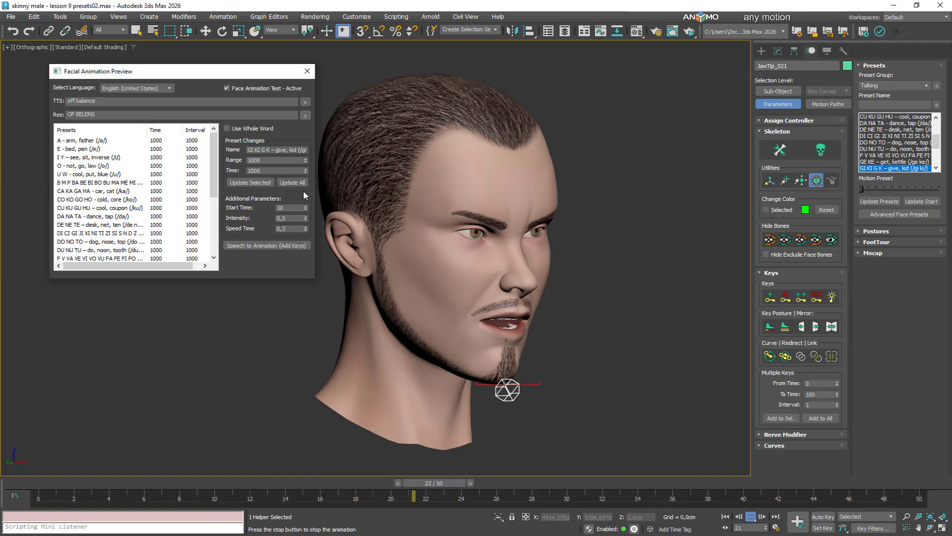
Step: Set the Speed Time to 0,4 and run the face animation test on the Res text
{"action": "left_click", "coordinate": [296, 228]}
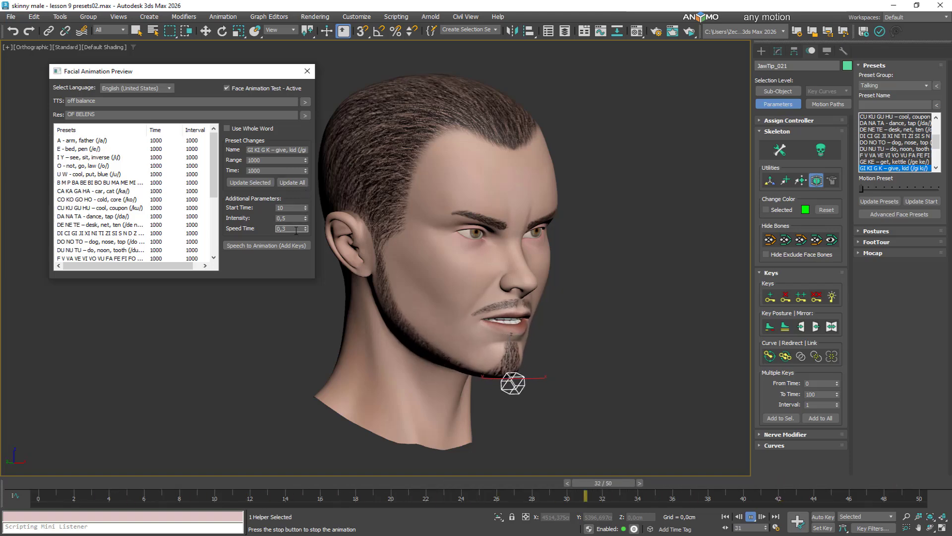
{"action": "key", "text": "BackSpace"}
{"action": "type", "text": "4"}
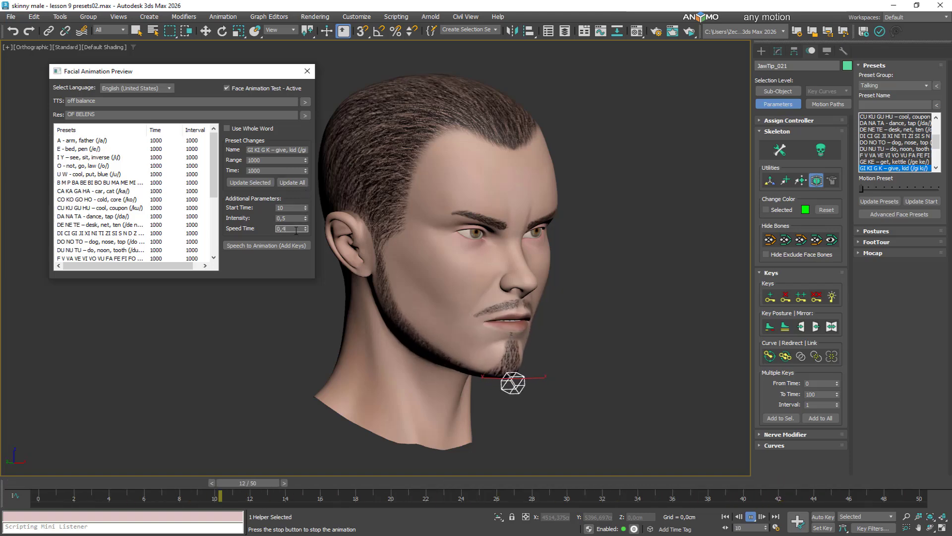
{"action": "left_click", "coordinate": [306, 116]}
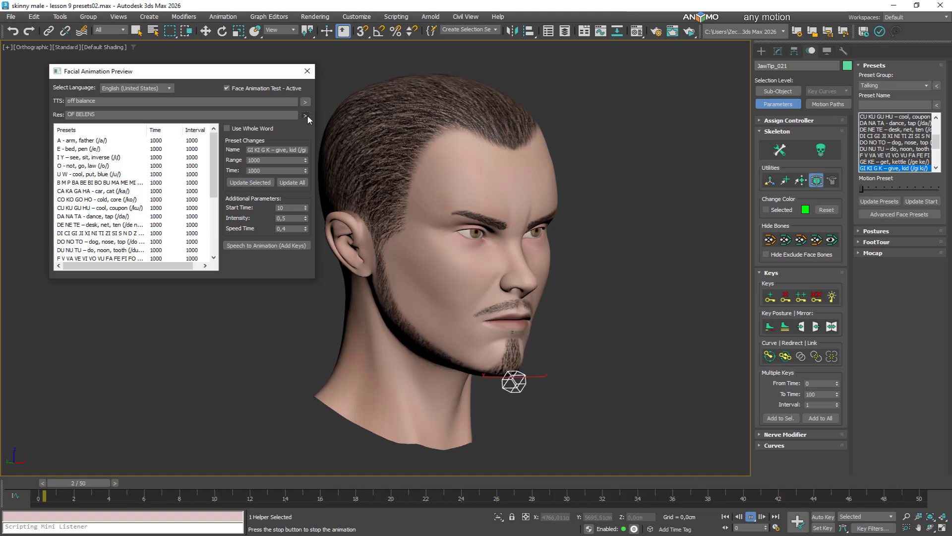
Step: Extend the Res text to "OF BELENSSM" and run the face animation test on it
{"action": "left_click", "coordinate": [117, 114]}
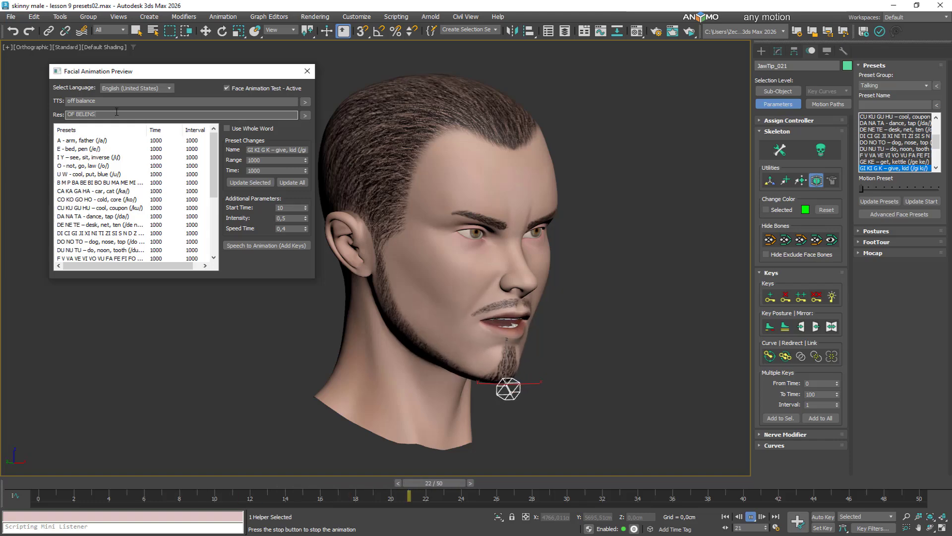
{"action": "type", "text": "SM"}
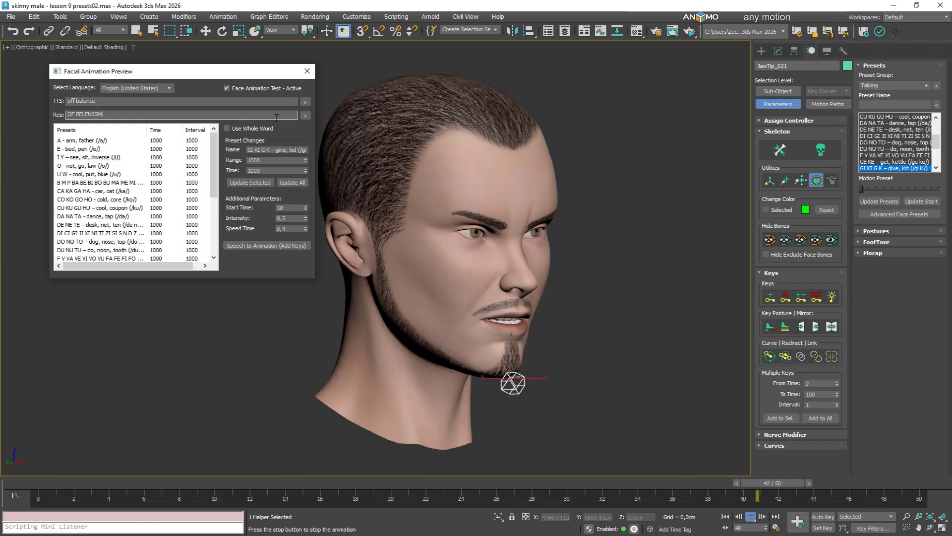
{"action": "left_click", "coordinate": [305, 115]}
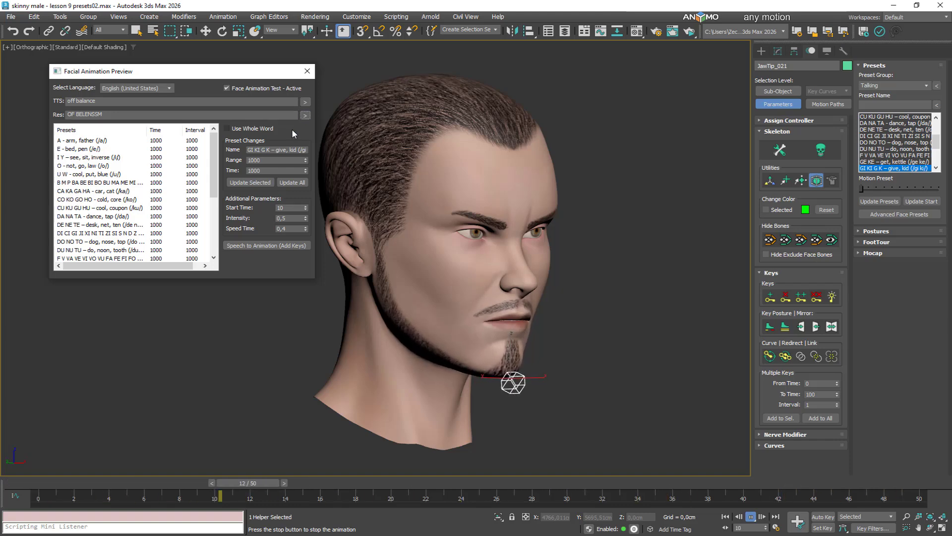
Step: Return to frame 0, select the B M P preset, and play the "OF BELENSSM" face animation test
{"action": "left_click_drag", "start_coordinate": [398, 484], "coordinate": [32, 480]}
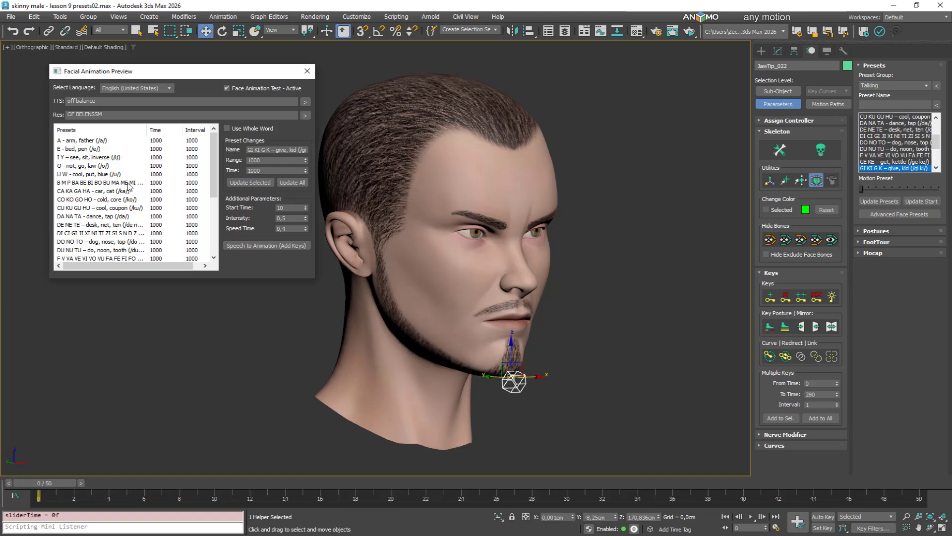
{"action": "left_click", "coordinate": [128, 183]}
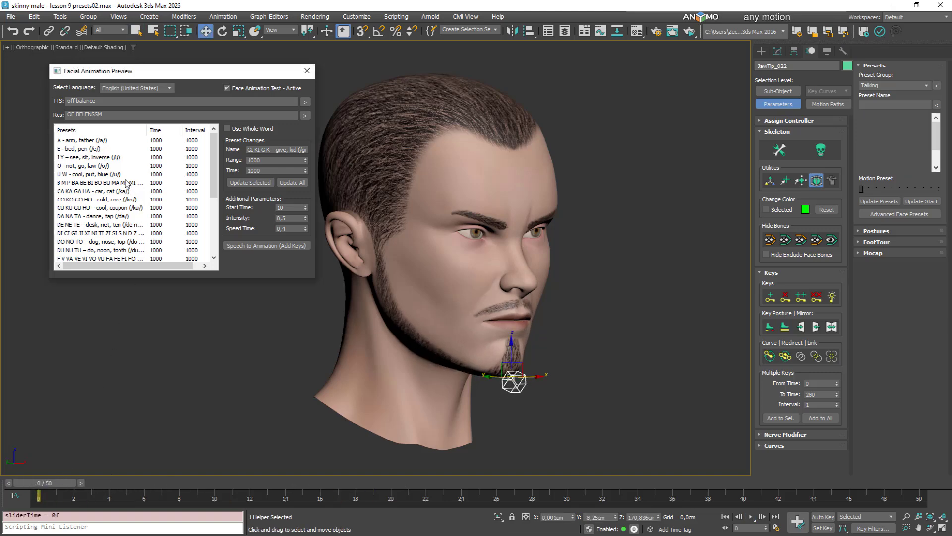
{"action": "left_click", "coordinate": [751, 517]}
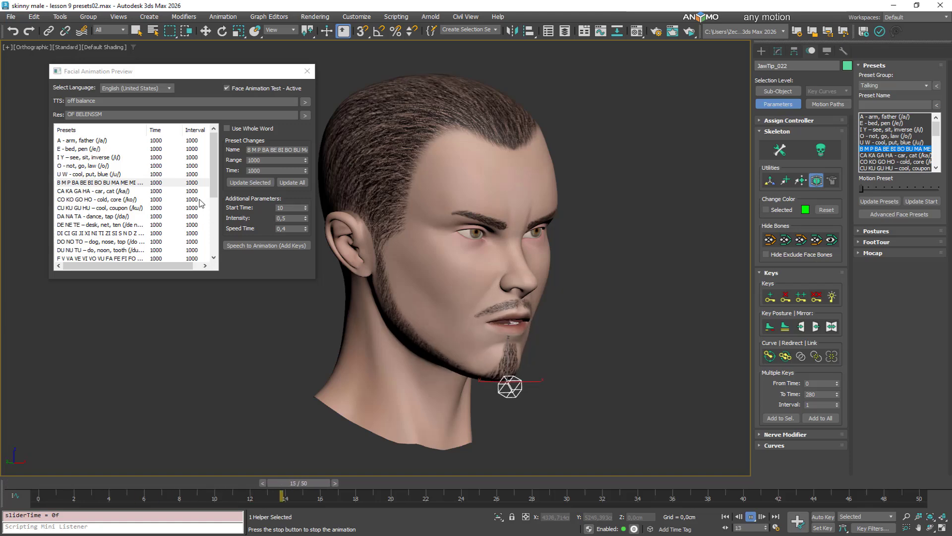
{"action": "left_click", "coordinate": [305, 115]}
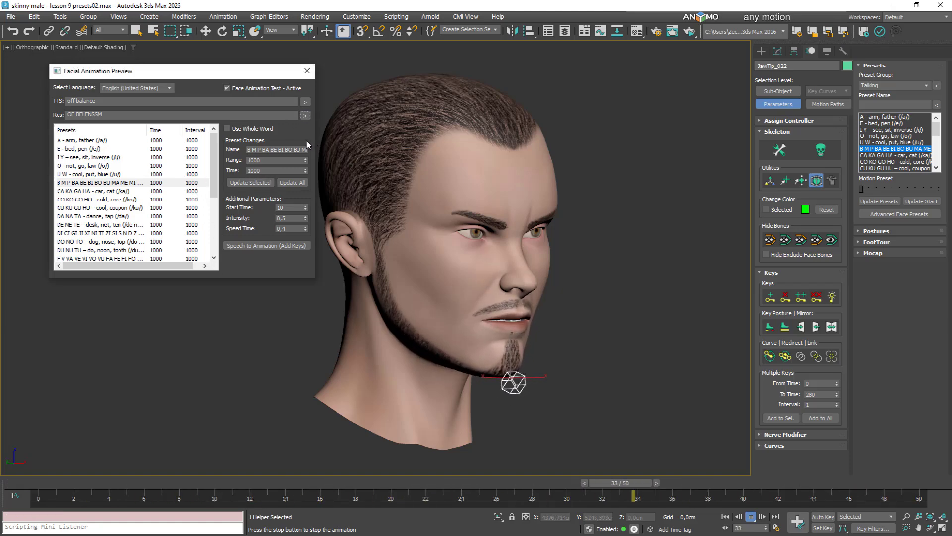
Step: Update the selected B M P preset with a Range of 0 and rerun the face animation test
{"action": "double_click", "coordinate": [269, 160]}
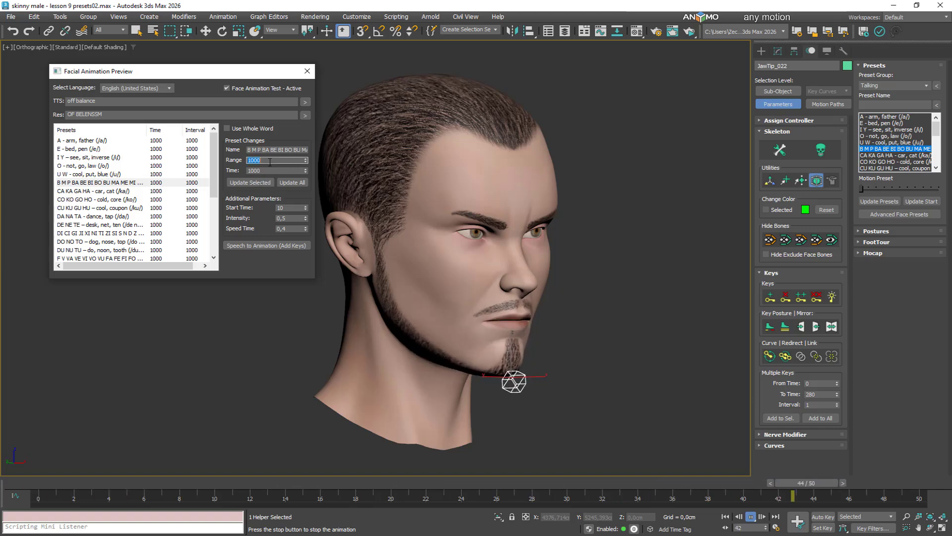
{"action": "type", "text": "0"}
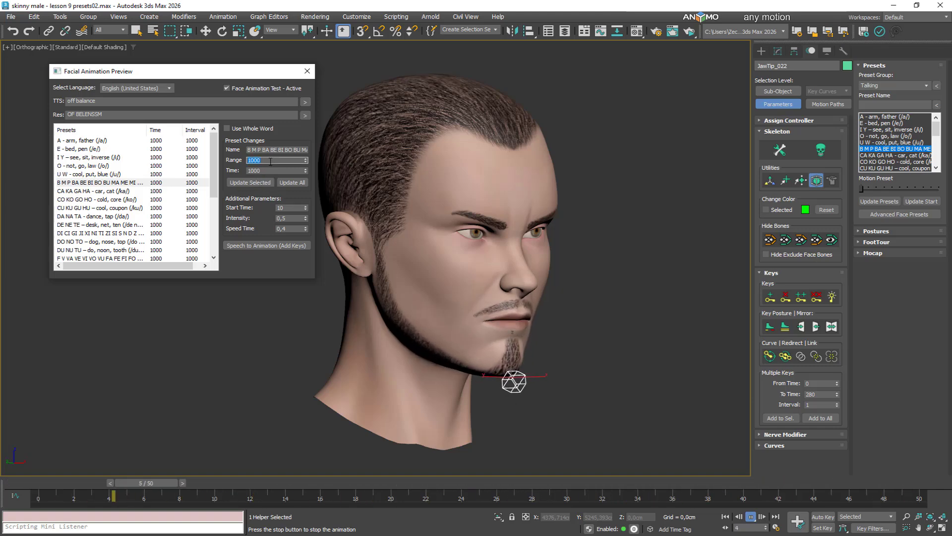
{"action": "left_click", "coordinate": [258, 183]}
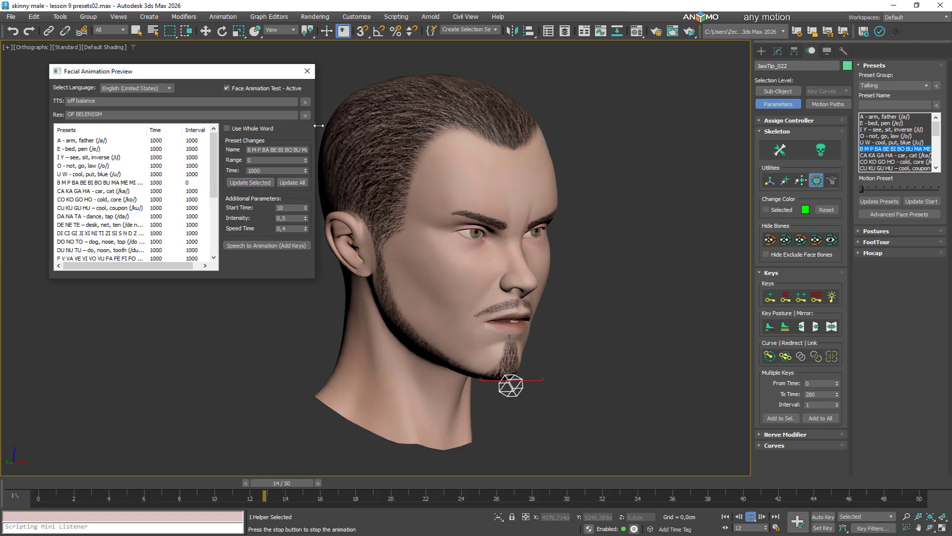
{"action": "left_click", "coordinate": [190, 181]}
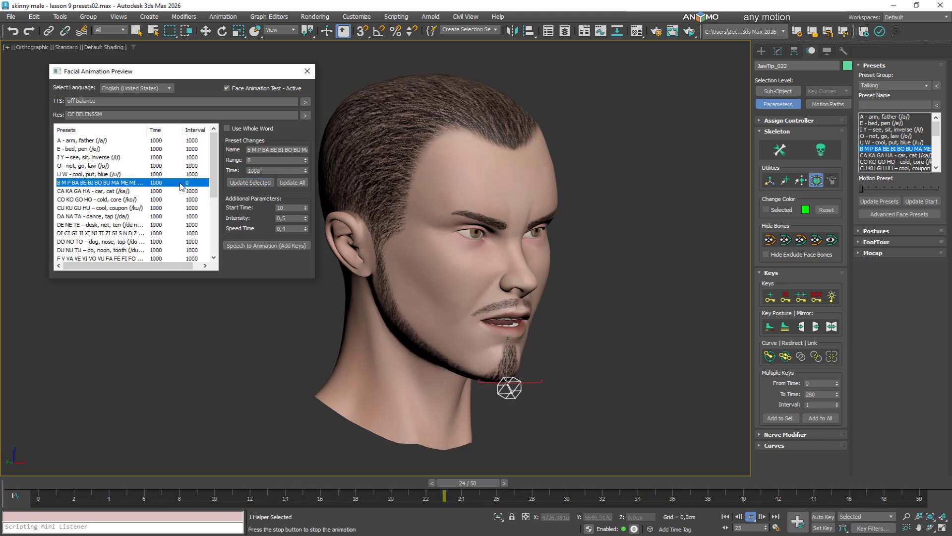
{"action": "left_click", "coordinate": [308, 117]}
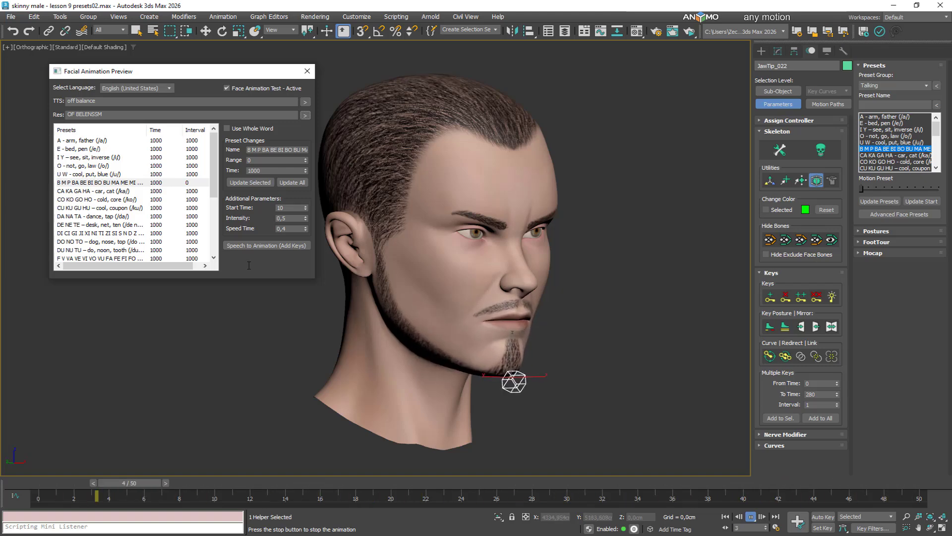
Step: Update the selected B M P preset with a Range of 500 and rerun the face animation test on "OF BELENSSM"
{"action": "left_click", "coordinate": [269, 162]}
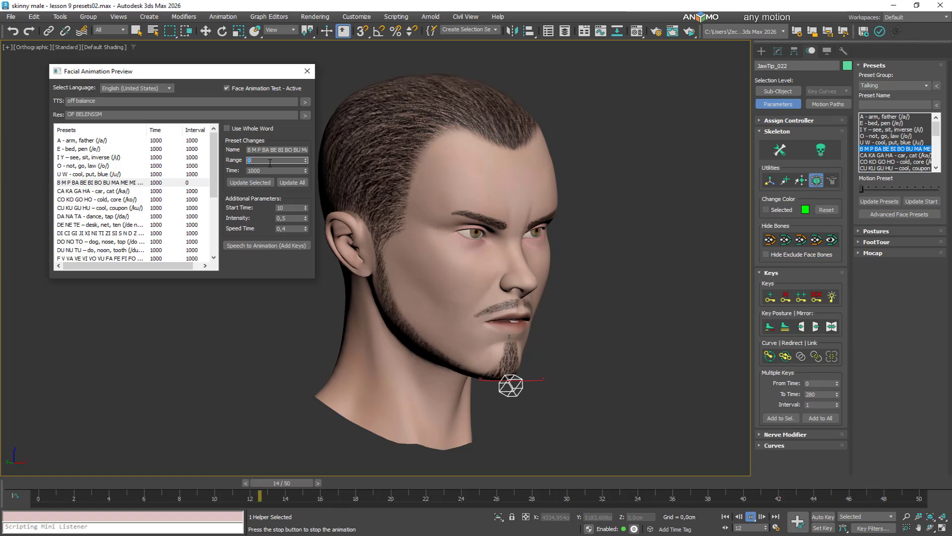
{"action": "type", "text": "500"}
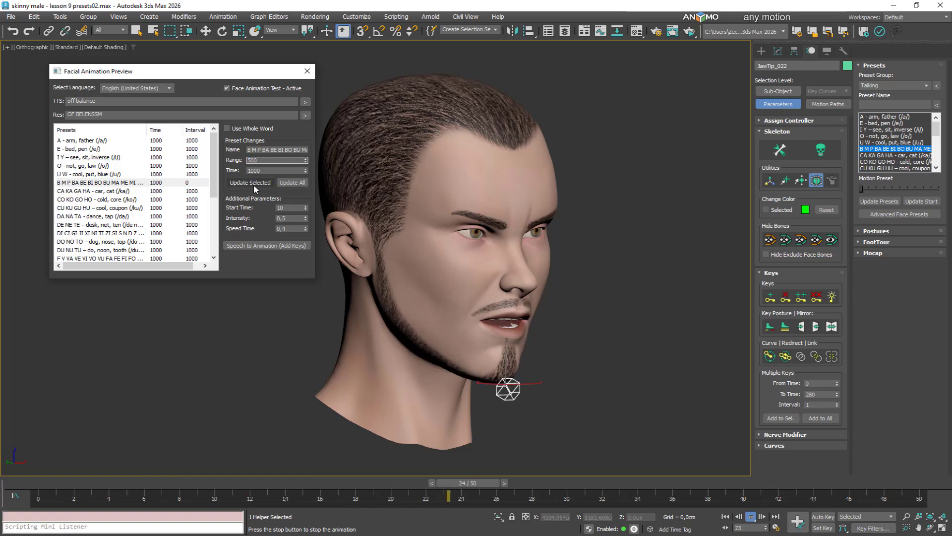
{"action": "left_click", "coordinate": [254, 184]}
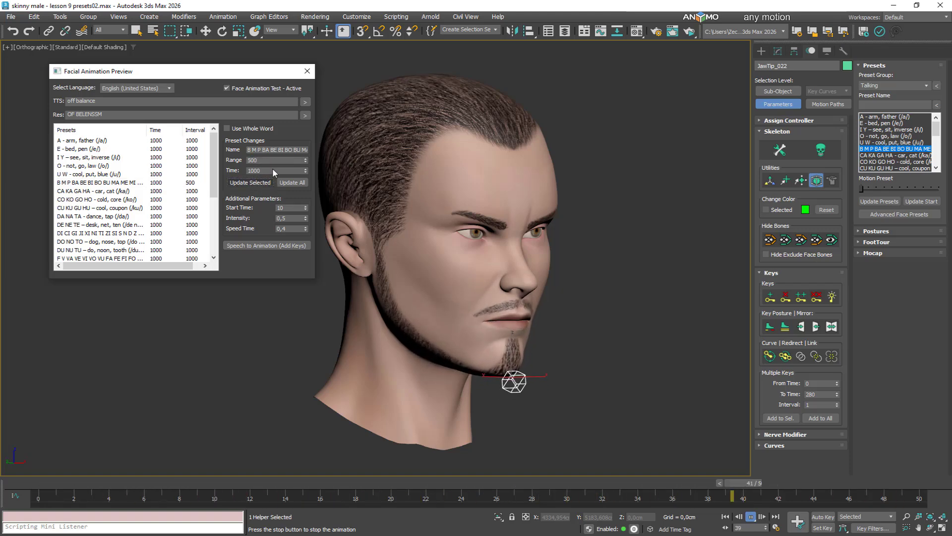
{"action": "left_click", "coordinate": [306, 116]}
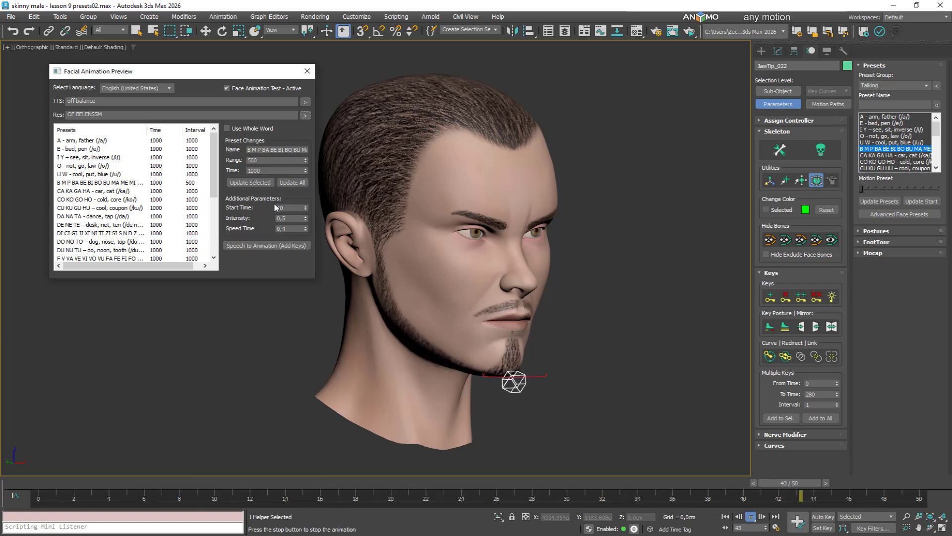
Step: Select the F V VA VE preset and update it with a Range of 500
{"action": "scroll", "coordinate": [217, 190], "scroll_direction": "down", "scroll_amount": 1}
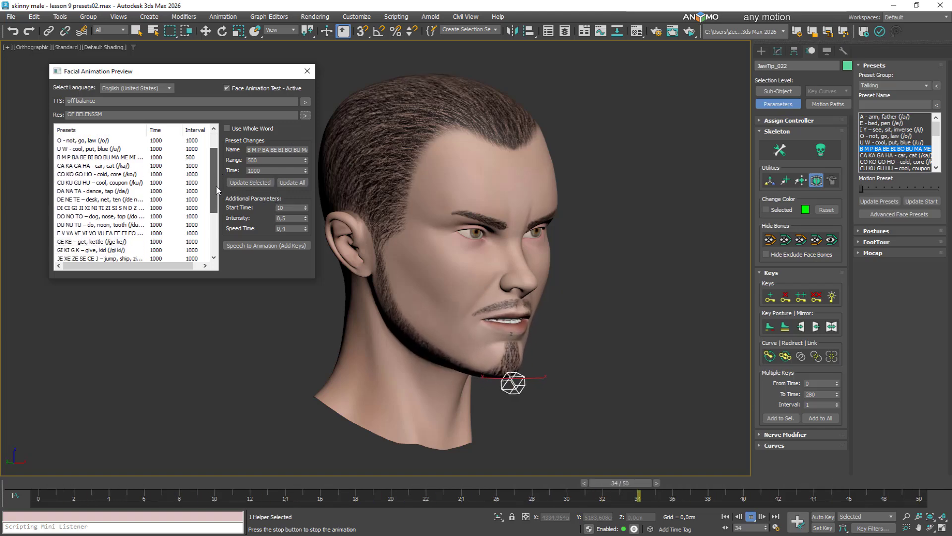
{"action": "left_click", "coordinate": [189, 233]}
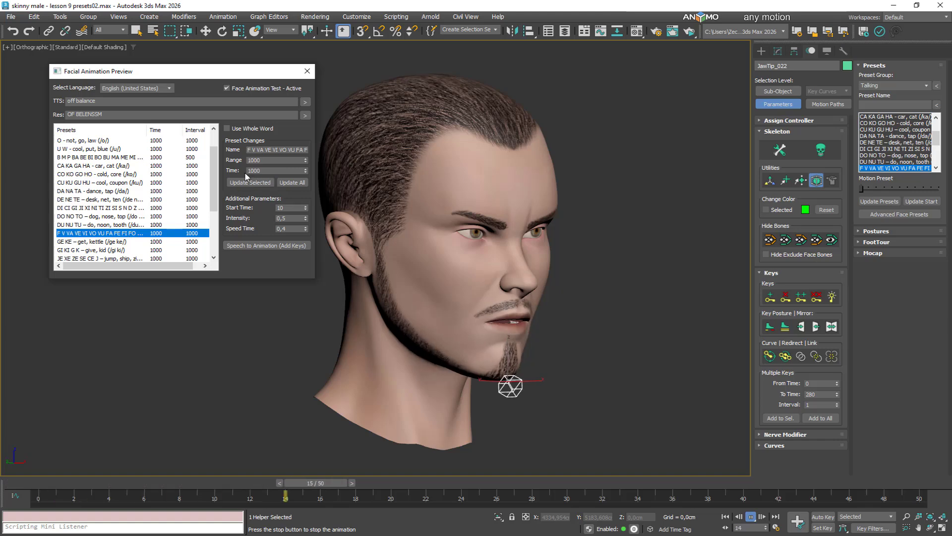
{"action": "double_click", "coordinate": [268, 160]}
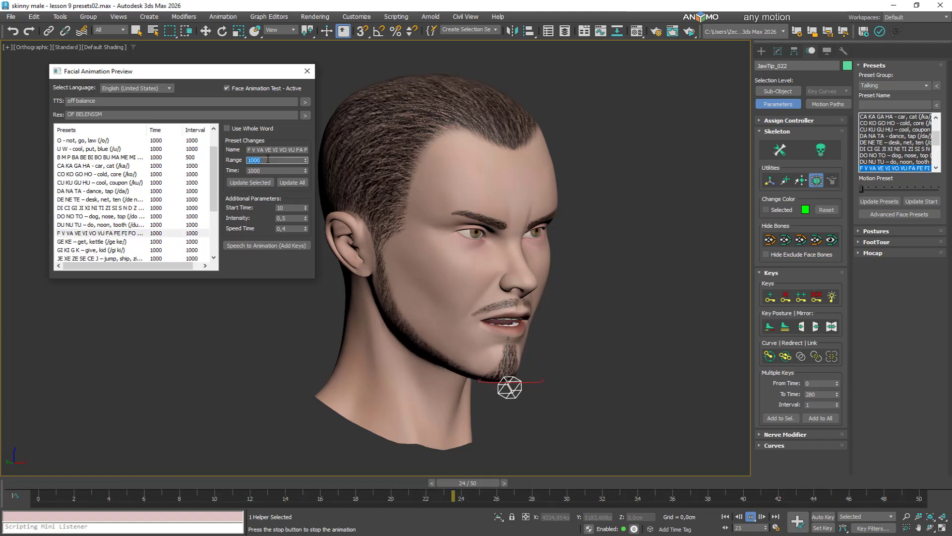
{"action": "type", "text": "500"}
{"action": "left_click", "coordinate": [257, 182]}
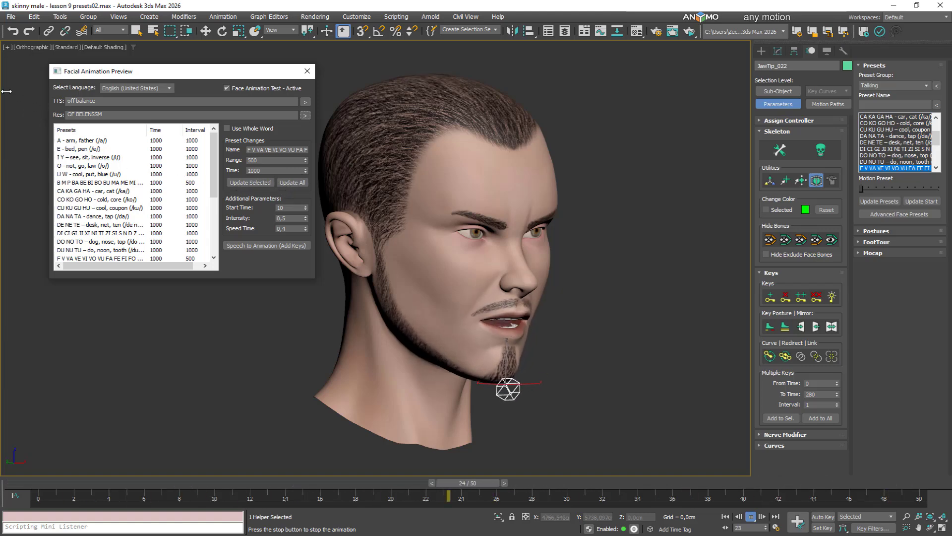
Step: Stop the playback and scrub between frames 23 and 25, ending on frame 24, to examine the mouth and teeth up close
{"action": "left_click", "coordinate": [29, 482]}
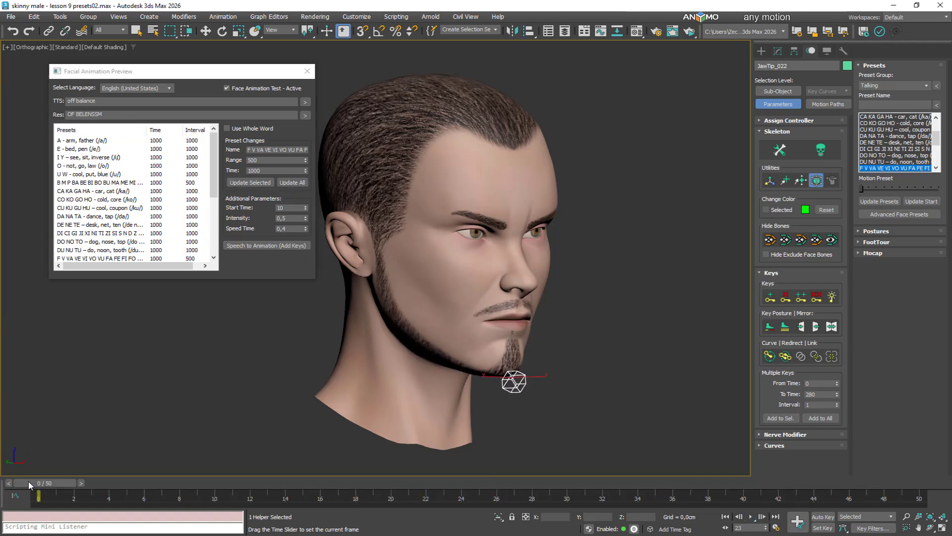
{"action": "key", "text": "ctrl+s"}
{"action": "left_click_drag", "start_coordinate": [76, 478], "coordinate": [507, 483]}
{"action": "key", "text": "w"}
{"action": "scroll", "coordinate": [499, 346], "scroll_direction": "up", "scroll_amount": 5}
{"action": "middle_click_drag", "start_coordinate": [499, 347], "coordinate": [518, 341], "text": "alt"}
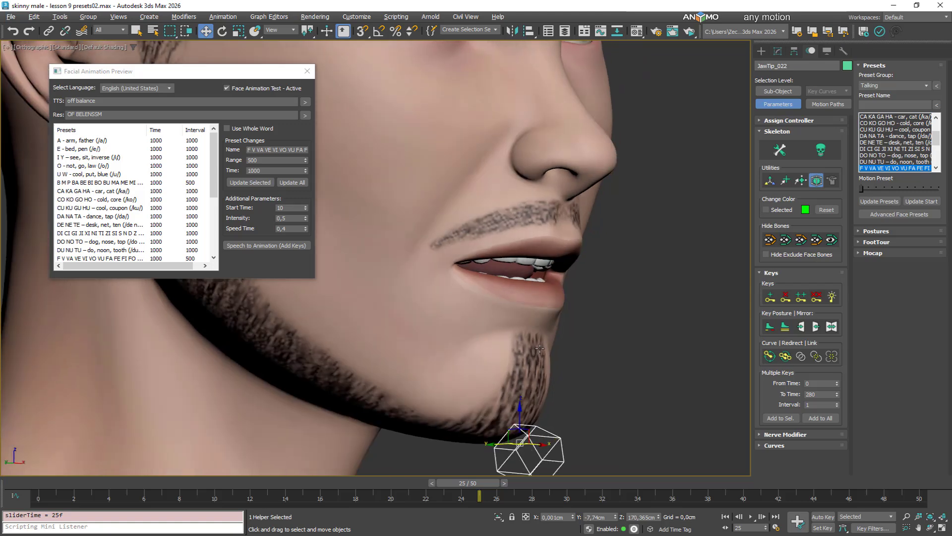
{"action": "left_click_drag", "start_coordinate": [462, 486], "coordinate": [439, 489]}
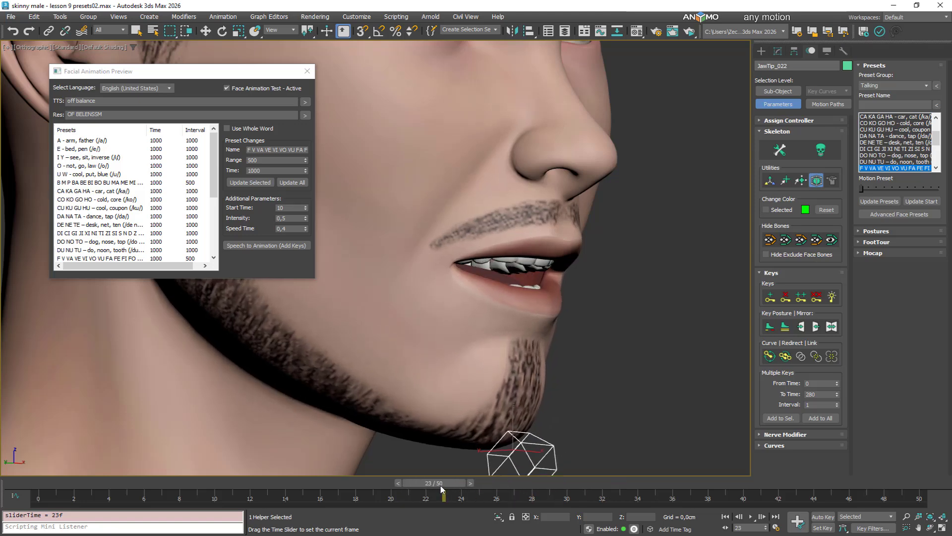
{"action": "key", "text": "w"}
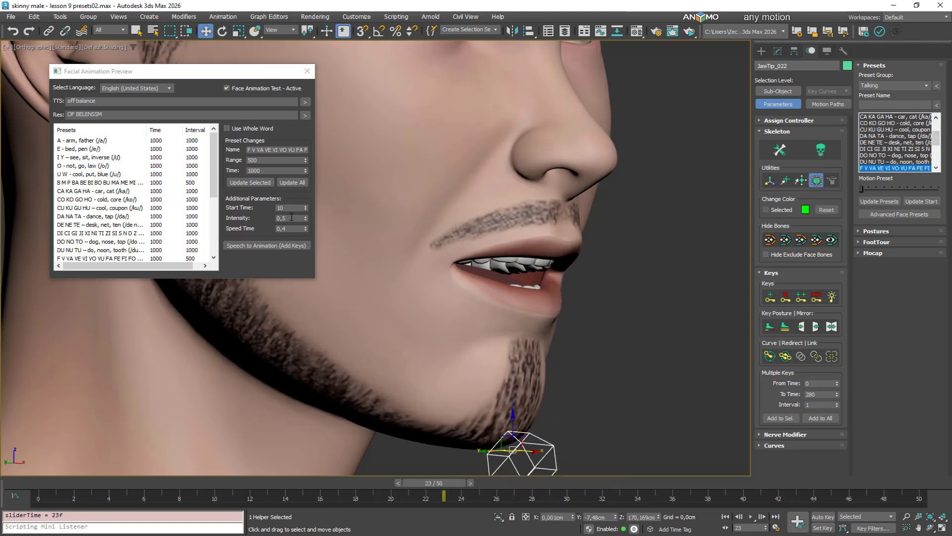
{"action": "mouse_move", "coordinate": [436, 484]}
{"action": "left_mouse_down"}
{"action": "mouse_move", "coordinate": [510, 483]}
{"action": "mouse_move", "coordinate": [453, 483]}
{"action": "left_mouse_up"}
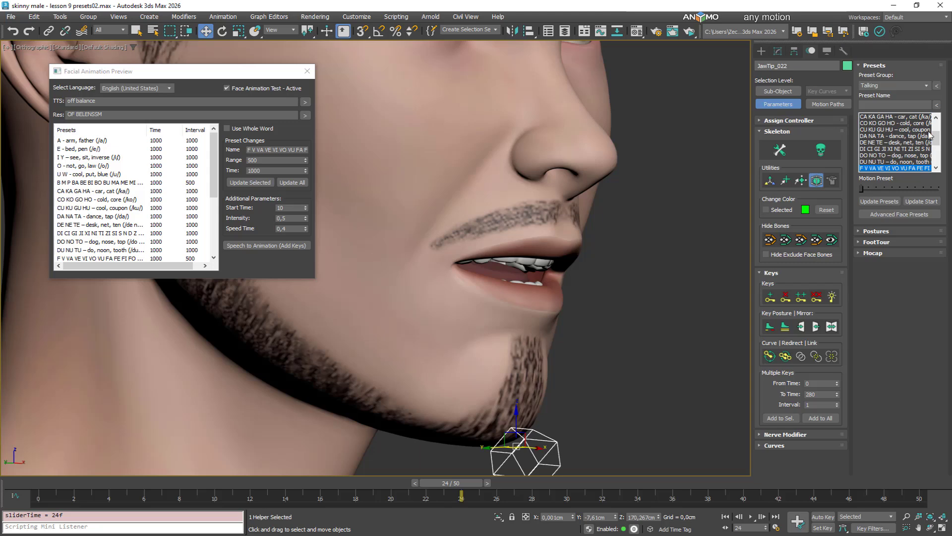
Step: Select the "LA – large" talking preset, apply it partway with the Motion Preset slider, and unhide the face bones
{"action": "left_click_drag", "start_coordinate": [938, 138], "coordinate": [940, 161]}
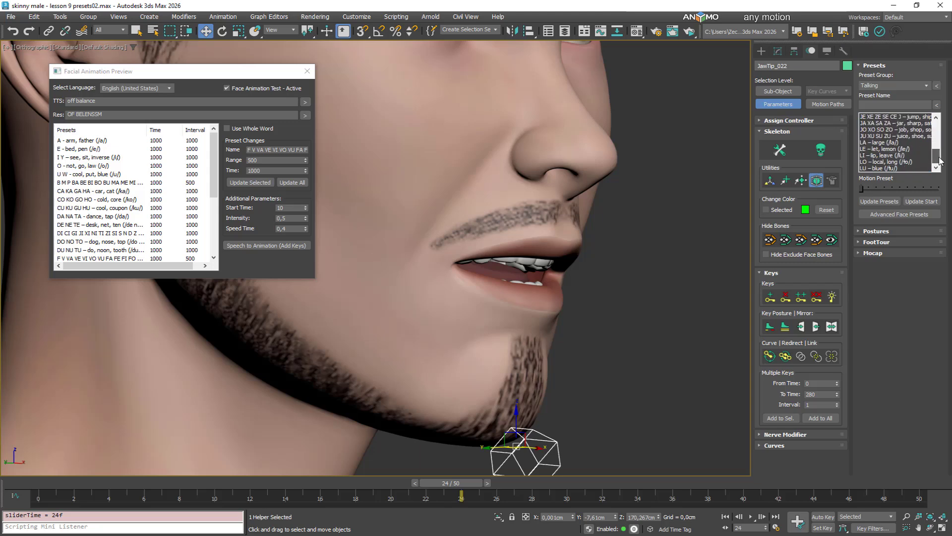
{"action": "left_click", "coordinate": [883, 143]}
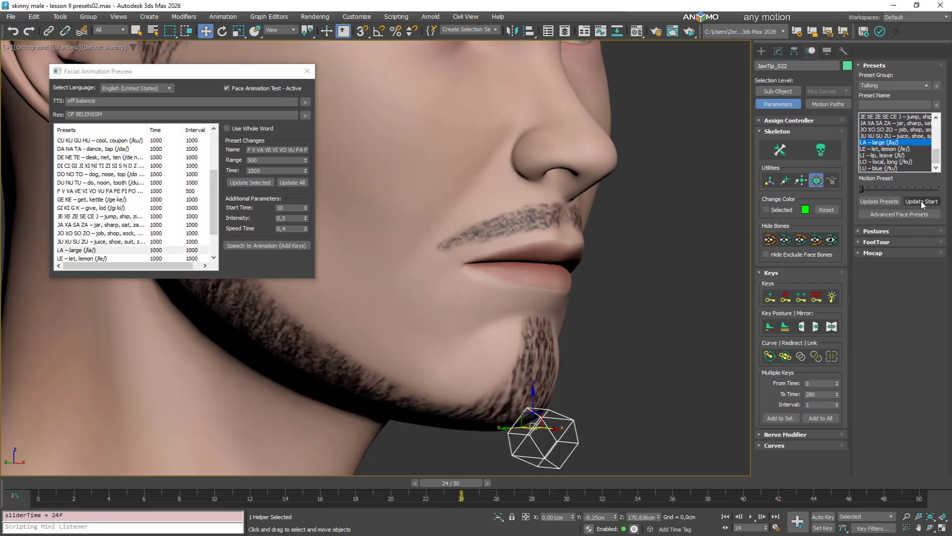
{"action": "left_click_drag", "start_coordinate": [861, 189], "coordinate": [884, 189]}
{"action": "left_click", "coordinate": [831, 239]}
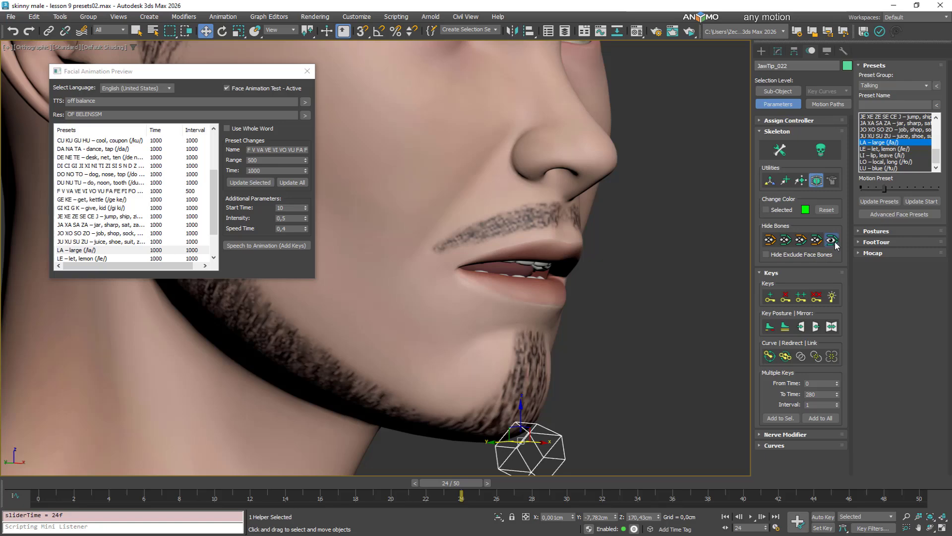
Step: Limit the selection filter to Anymo objects and select the tongue-tip control FaceCtrl_216 inside the mouth
{"action": "scroll", "coordinate": [590, 268], "scroll_direction": "up", "scroll_amount": 5}
{"action": "scroll", "coordinate": [496, 266], "scroll_direction": "up", "scroll_amount": 4}
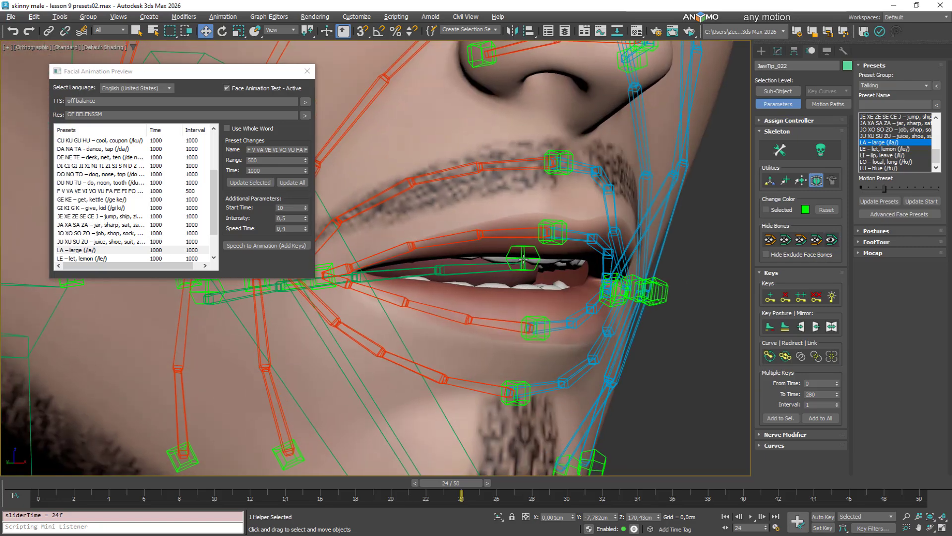
{"action": "left_click", "coordinate": [115, 30]}
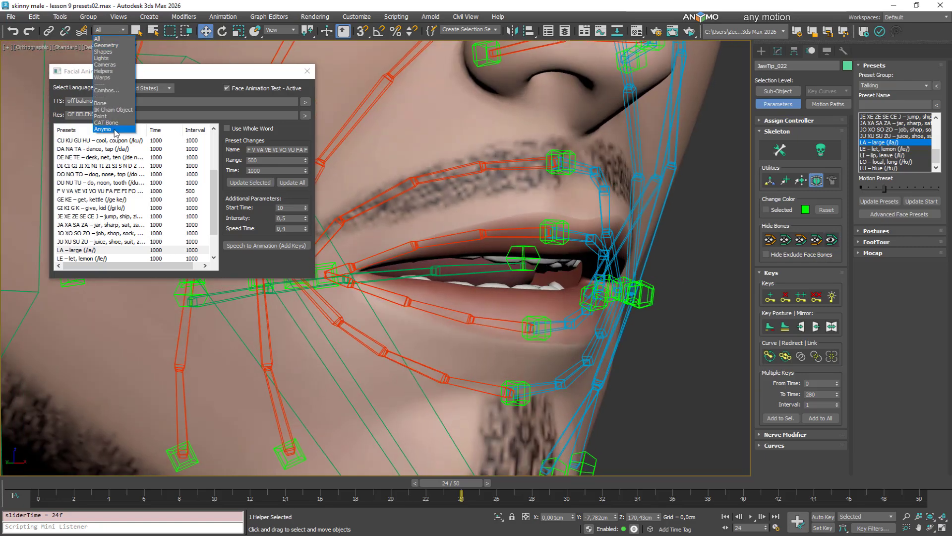
{"action": "left_click", "coordinate": [103, 115]}
{"action": "left_click", "coordinate": [525, 265]}
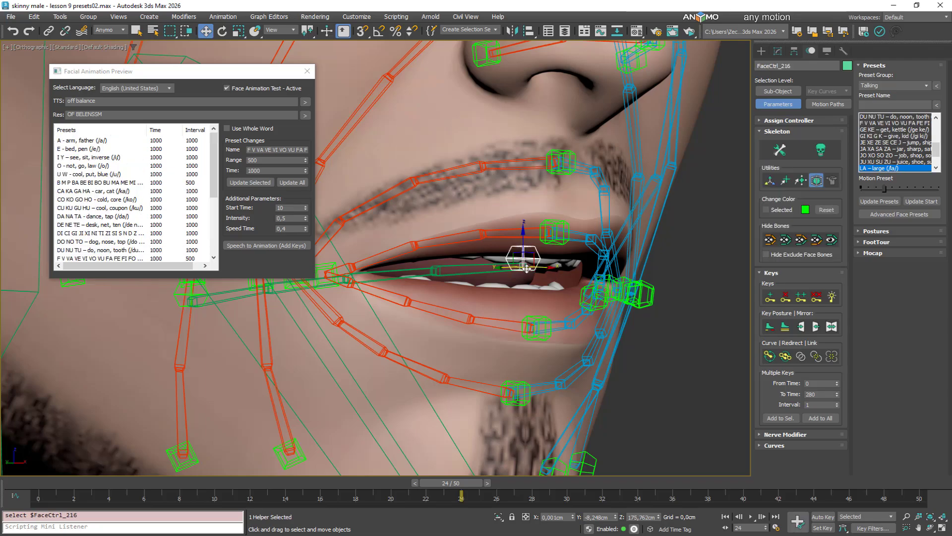
{"action": "middle_click_drag", "start_coordinate": [524, 265], "coordinate": [570, 269], "text": "alt"}
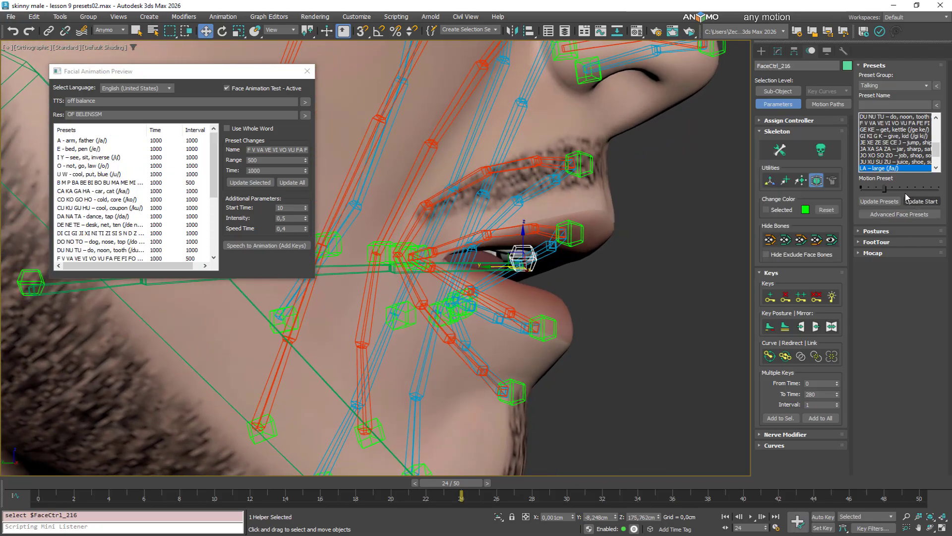
Step: With the LA preset at full strength, raise the tongue-tip control and tongue bones slightly toward the upper teeth and update the preset
{"action": "left_click_drag", "start_coordinate": [887, 190], "coordinate": [951, 186]}
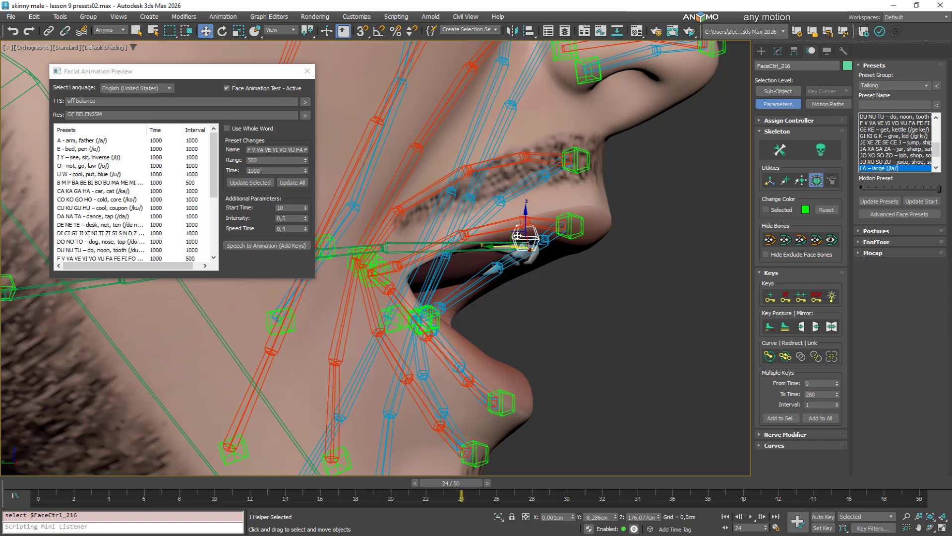
{"action": "left_click_drag", "start_coordinate": [518, 235], "coordinate": [519, 232]}
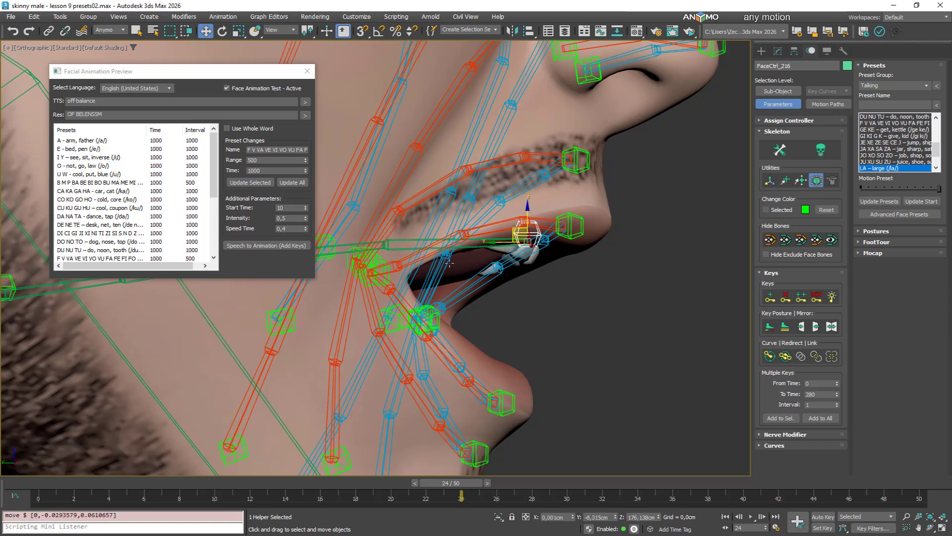
{"action": "left_click", "coordinate": [379, 246]}
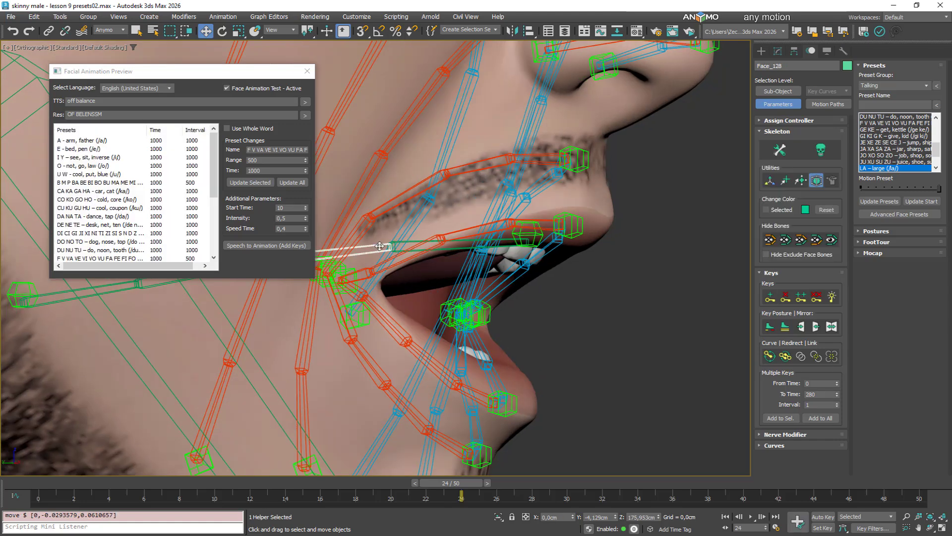
{"action": "left_click_drag", "start_coordinate": [380, 246], "coordinate": [410, 238]}
{"action": "left_click", "coordinate": [410, 243]}
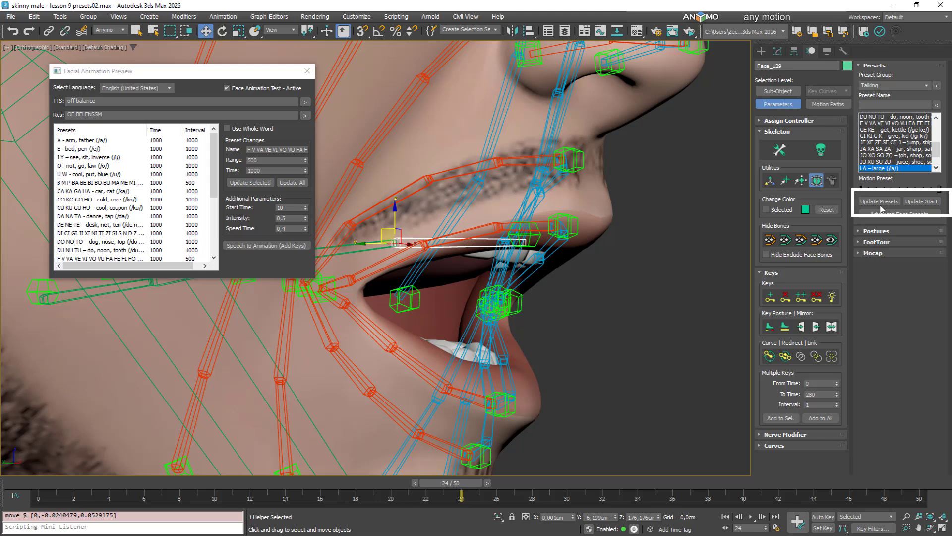
{"action": "left_click", "coordinate": [880, 202]}
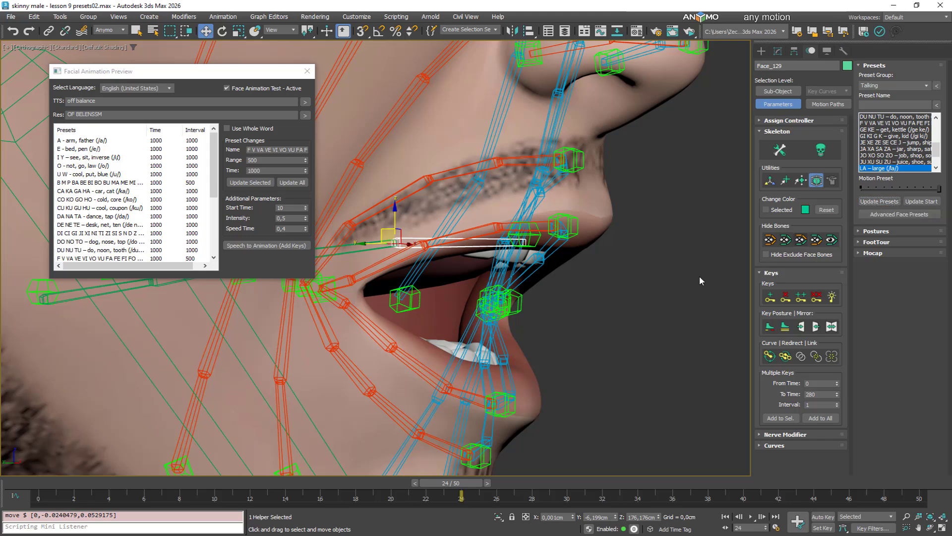
Step: At a low Motion Preset value on frame 24, raise the tongue-tip control and the tongue bone Face_129, and update the LA preset's start pose
{"action": "mouse_move", "coordinate": [460, 485]}
{"action": "left_mouse_down"}
{"action": "mouse_move", "coordinate": [414, 478]}
{"action": "mouse_move", "coordinate": [474, 483]}
{"action": "left_mouse_up"}
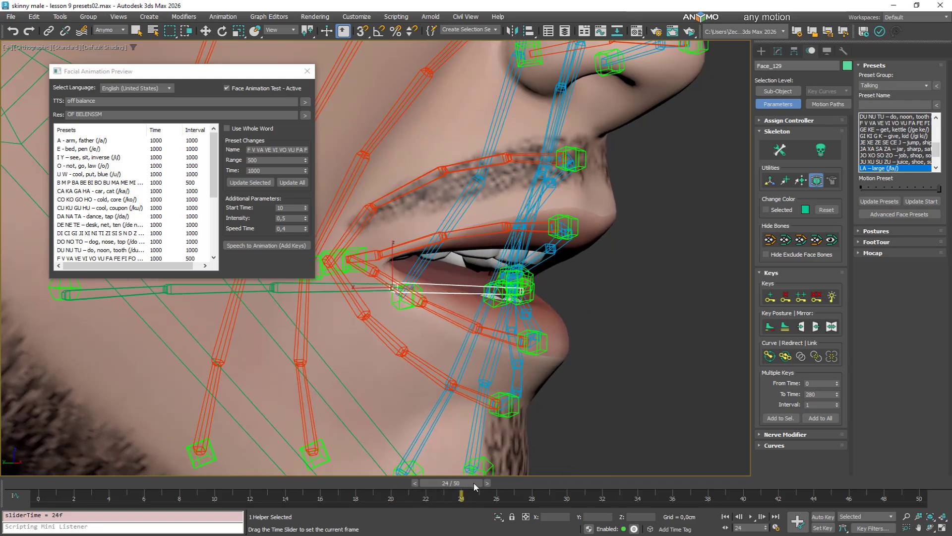
{"action": "key", "text": "w"}
{"action": "left_click_drag", "start_coordinate": [936, 194], "coordinate": [873, 198]}
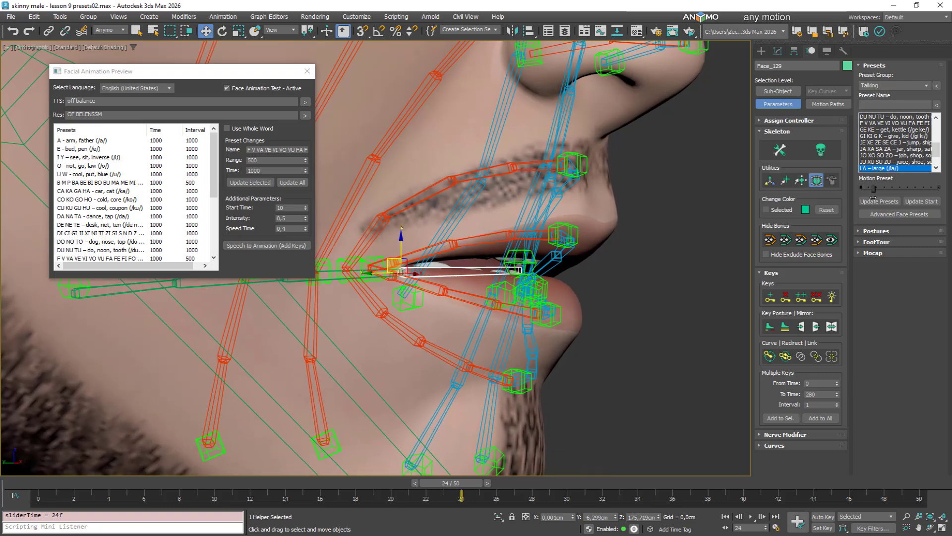
{"action": "scroll", "coordinate": [509, 259], "scroll_direction": "up", "scroll_amount": 5}
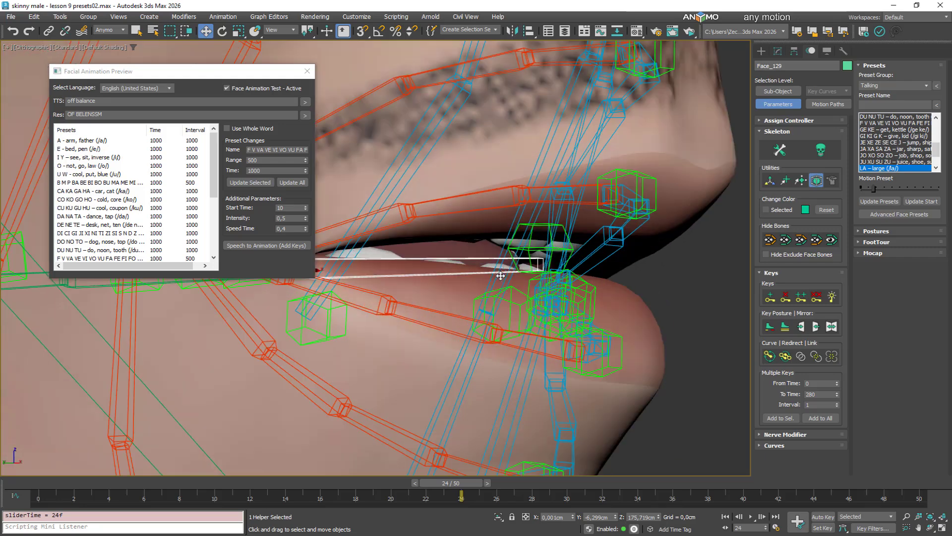
{"action": "left_click", "coordinate": [521, 254]}
{"action": "left_click_drag", "start_coordinate": [539, 233], "coordinate": [571, 219]}
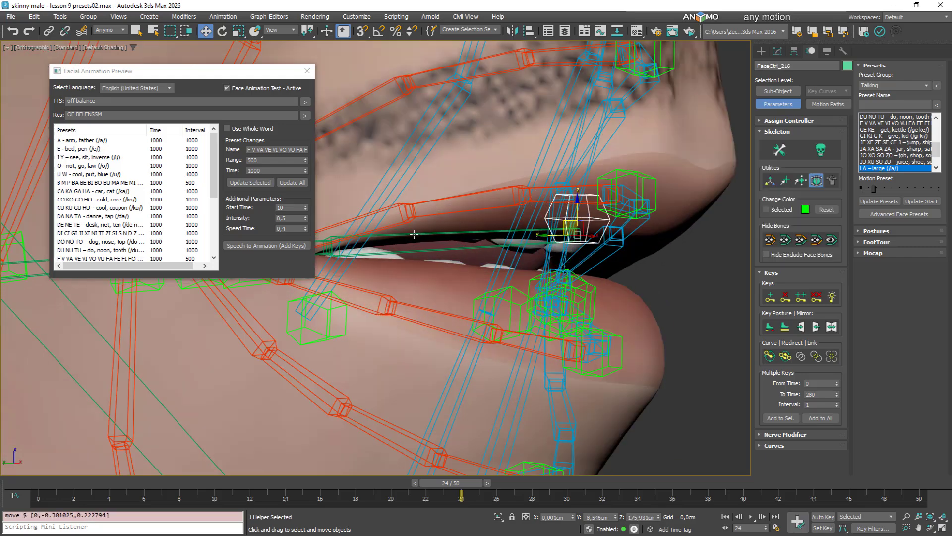
{"action": "scroll", "coordinate": [428, 254], "scroll_direction": "down", "scroll_amount": 2}
{"action": "left_click_drag", "start_coordinate": [378, 233], "coordinate": [376, 228]}
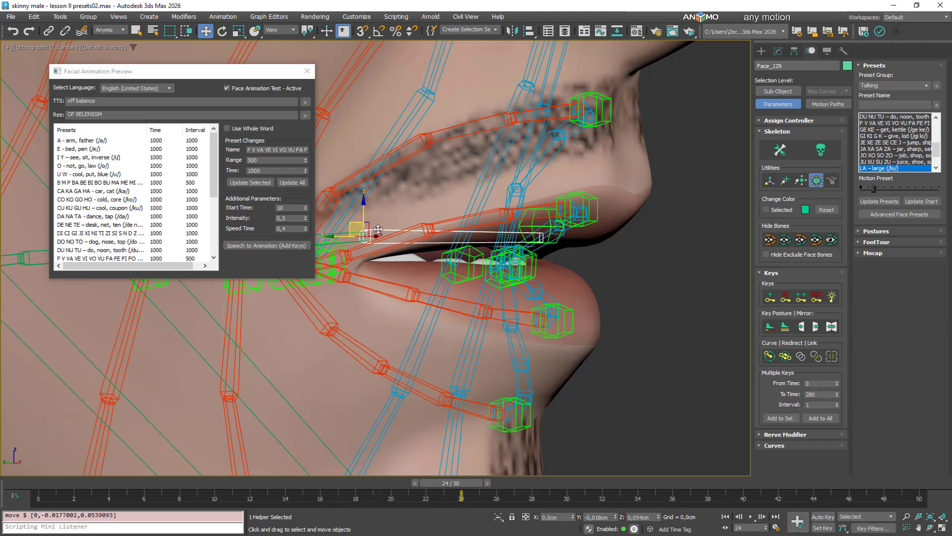
{"action": "scroll", "coordinate": [532, 264], "scroll_direction": "up", "scroll_amount": 3}
{"action": "middle_click_drag", "start_coordinate": [532, 261], "coordinate": [537, 262], "text": "alt"}
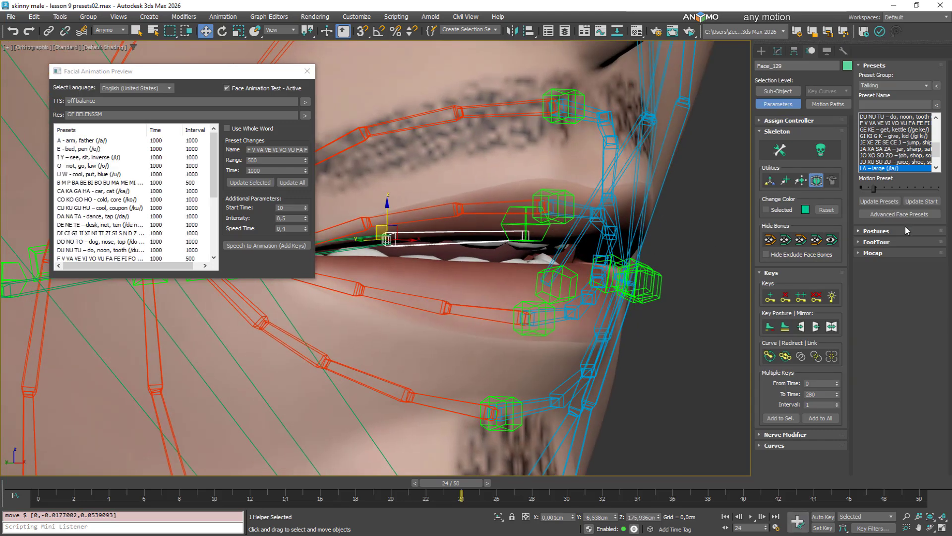
{"action": "left_click", "coordinate": [921, 201]}
Step: At full LA strength, move the tongue-tip control slightly forward and down, update the preset, and return the Motion Preset slider to its start
{"action": "left_click_drag", "start_coordinate": [874, 189], "coordinate": [721, 187]}
{"action": "left_click_drag", "start_coordinate": [838, 188], "coordinate": [939, 188]}
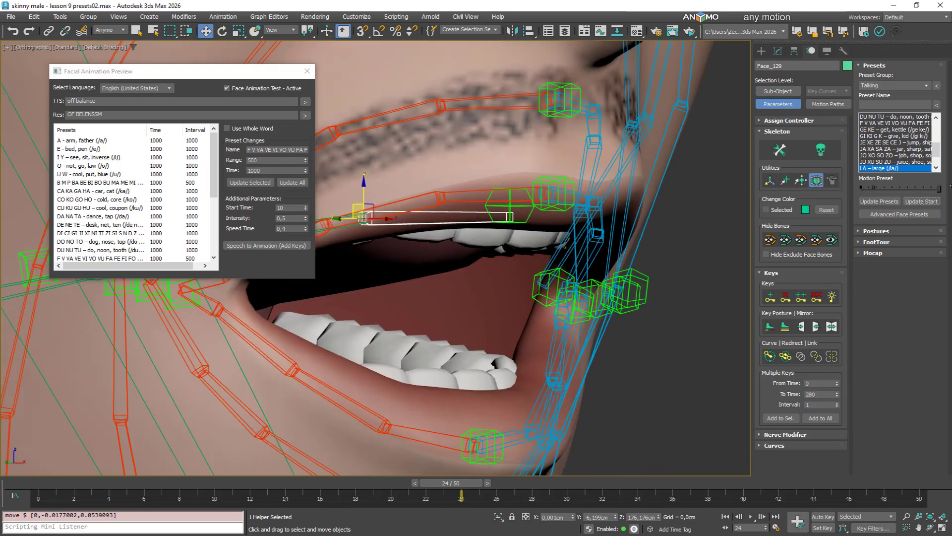
{"action": "middle_click_drag", "start_coordinate": [536, 229], "coordinate": [501, 206], "text": "alt"}
{"action": "left_click", "coordinate": [518, 199]}
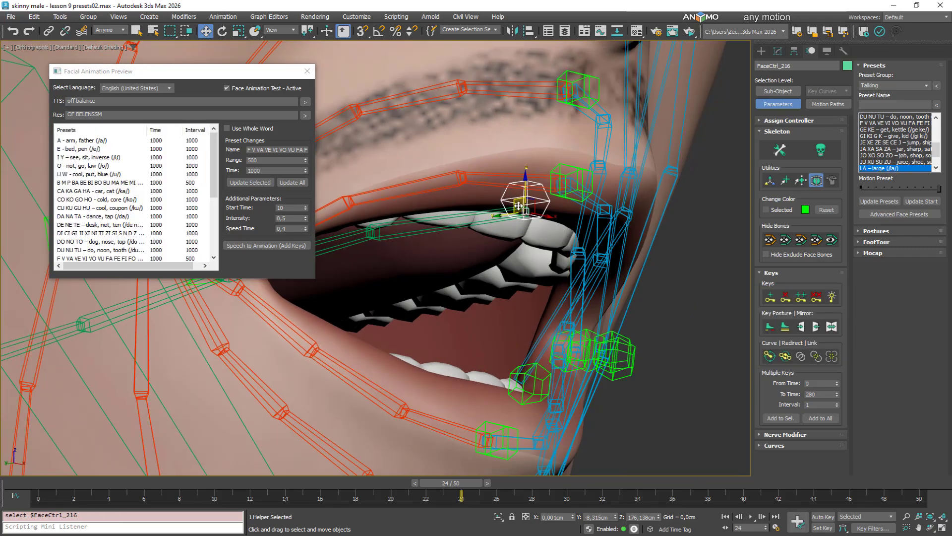
{"action": "left_click_drag", "start_coordinate": [519, 206], "coordinate": [531, 209]}
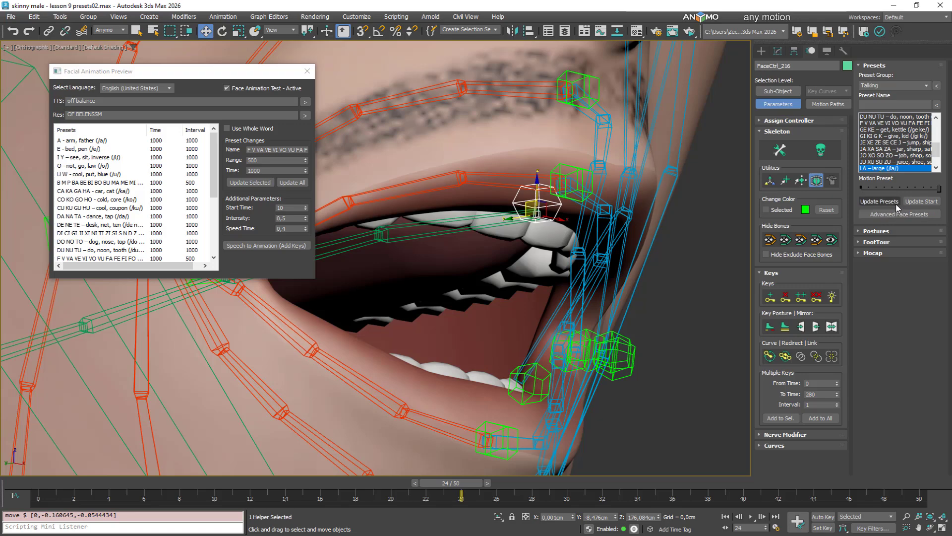
{"action": "left_click", "coordinate": [895, 203]}
{"action": "left_click_drag", "start_coordinate": [940, 189], "coordinate": [861, 190]}
{"action": "middle_click_drag", "start_coordinate": [533, 235], "coordinate": [552, 228], "text": "alt"}
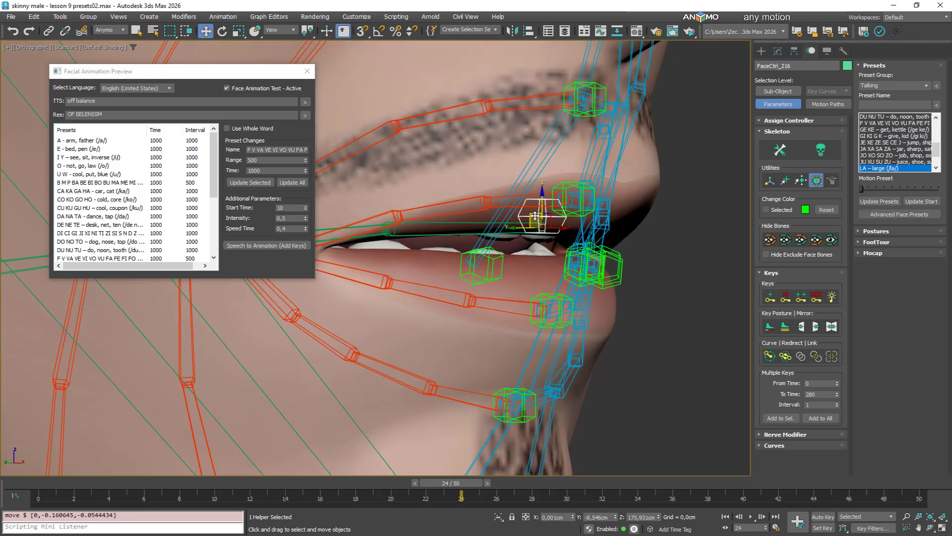
Step: With Motion Preset at its start, raise the tongue-tip control slightly inside the mouth and update the LA preset's start pose
{"action": "left_click_drag", "start_coordinate": [552, 228], "coordinate": [555, 221]}
{"action": "middle_click_drag", "start_coordinate": [579, 244], "coordinate": [572, 226], "text": "alt"}
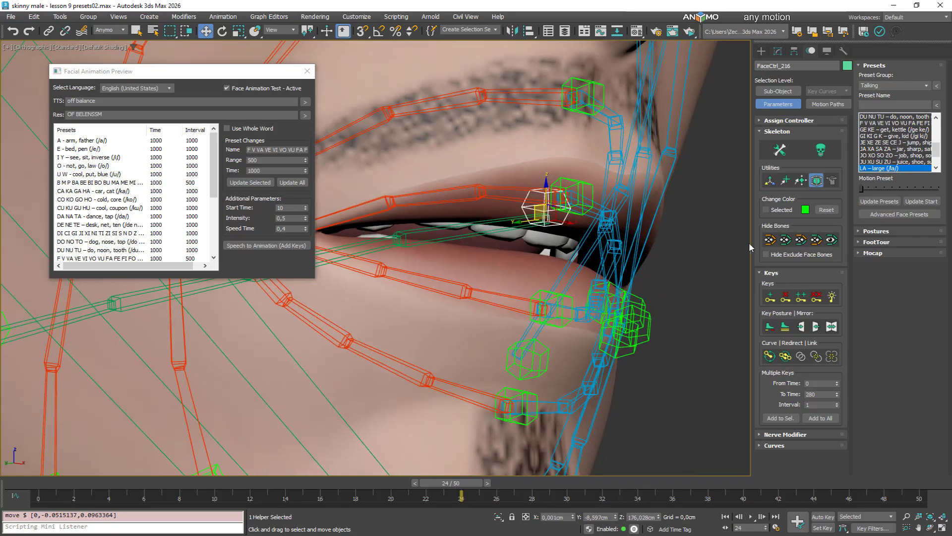
{"action": "left_click", "coordinate": [921, 201]}
{"action": "mouse_move", "coordinate": [861, 190]}
{"action": "left_mouse_down"}
{"action": "mouse_move", "coordinate": [950, 190]}
{"action": "mouse_move", "coordinate": [860, 191]}
{"action": "left_mouse_up"}
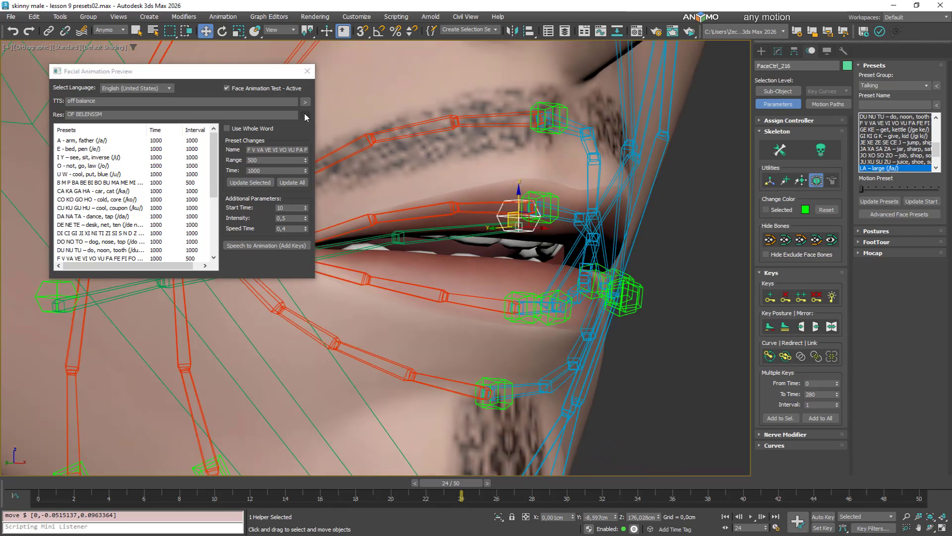
Step: Regenerate the test animation from the phonetic result, select the jaw-tip control, and hide the facial bones and controls
{"action": "left_click", "coordinate": [305, 114]}
{"action": "scroll", "coordinate": [502, 286], "scroll_direction": "down", "scroll_amount": 5}
{"action": "middle_click_drag", "start_coordinate": [604, 315], "coordinate": [575, 365], "text": "alt"}
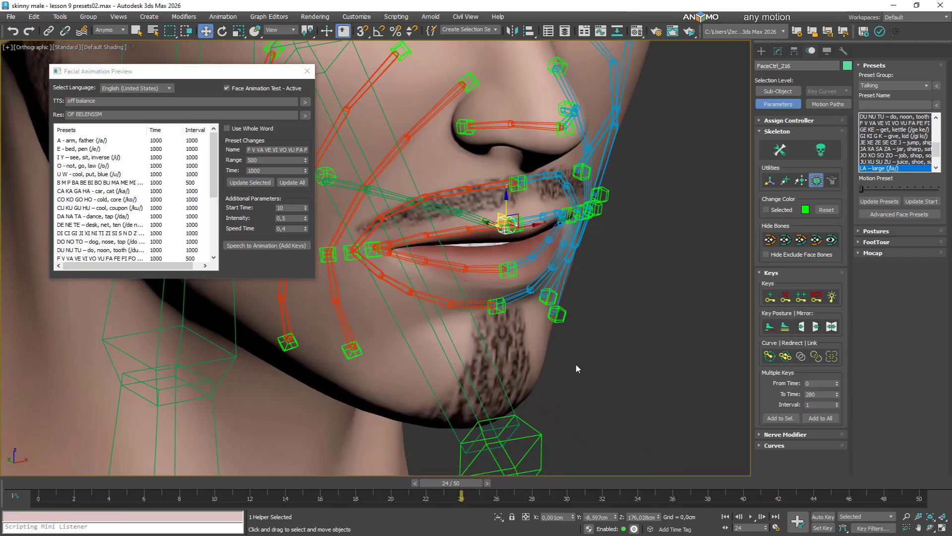
{"action": "left_click", "coordinate": [540, 445]}
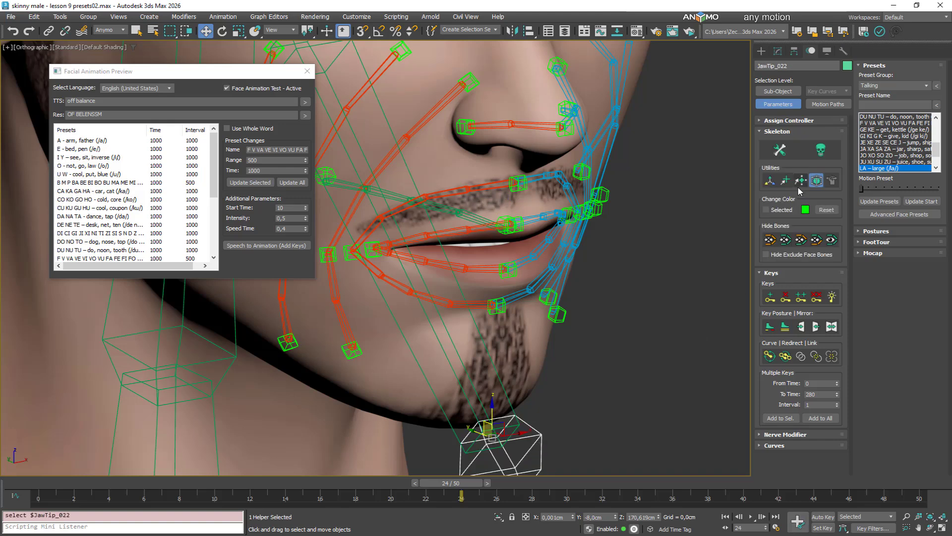
{"action": "left_click", "coordinate": [786, 240]}
{"action": "scroll", "coordinate": [449, 343], "scroll_direction": "down", "scroll_amount": 2}
{"action": "middle_click_drag", "start_coordinate": [449, 342], "coordinate": [494, 314], "text": "alt"}
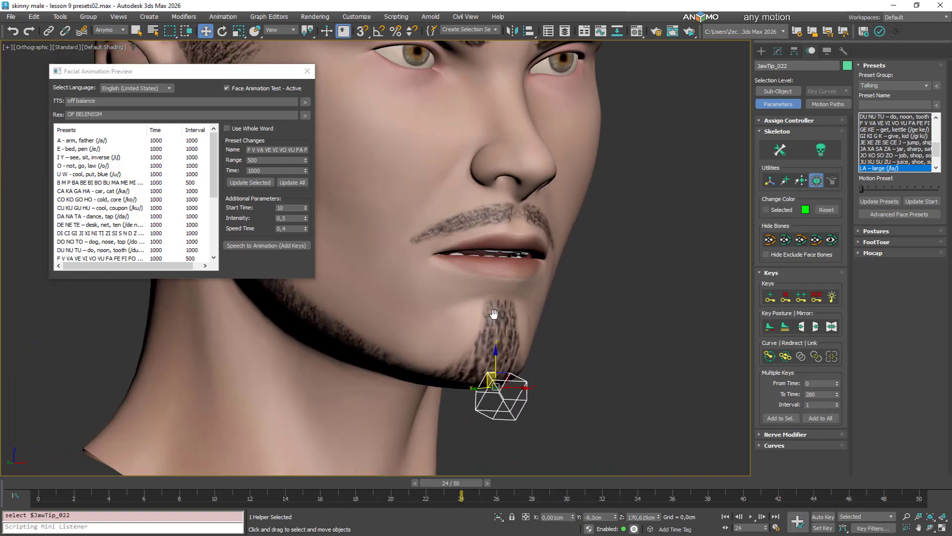
Step: Scrub back to frame 21, play the speech animation to check the LA mouth motion, and return to frame 0
{"action": "left_click_drag", "start_coordinate": [478, 483], "coordinate": [425, 488]}
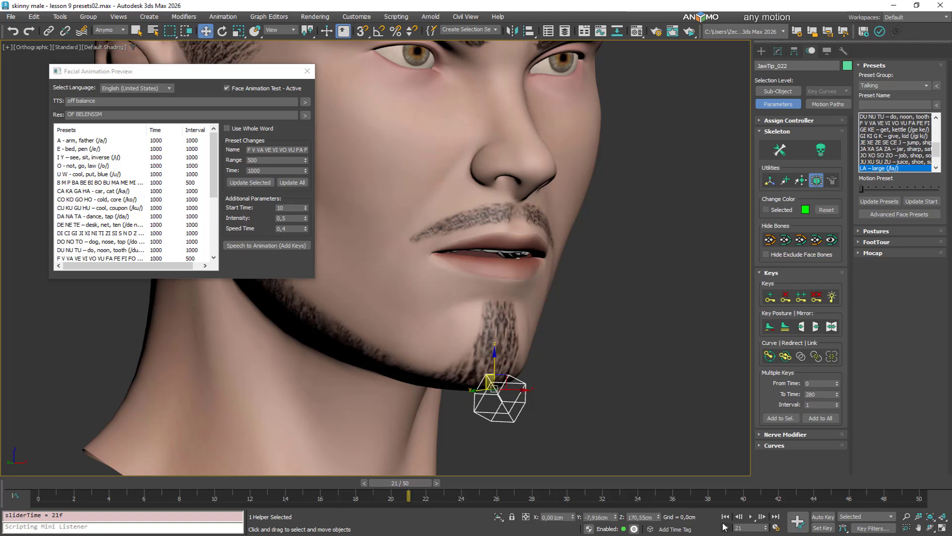
{"action": "left_click", "coordinate": [750, 517]}
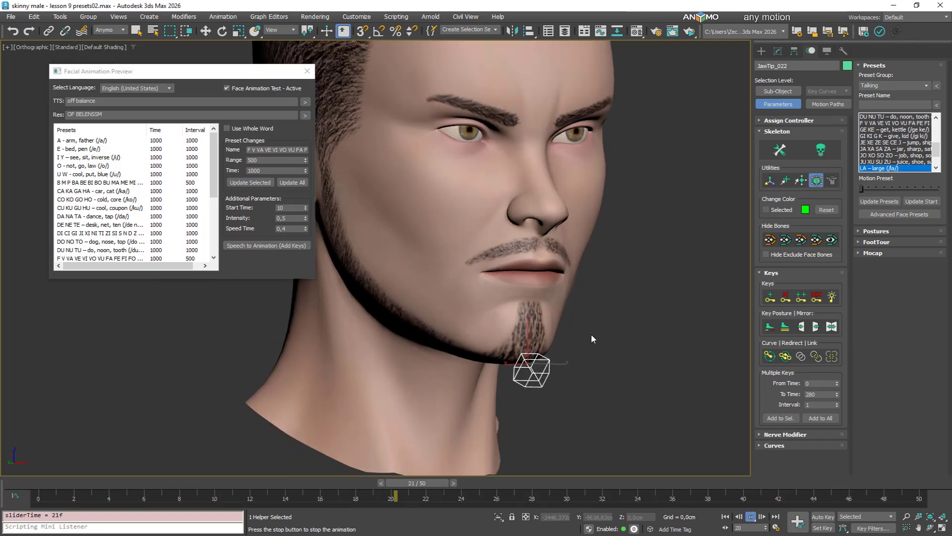
{"action": "left_click", "coordinate": [13, 483]}
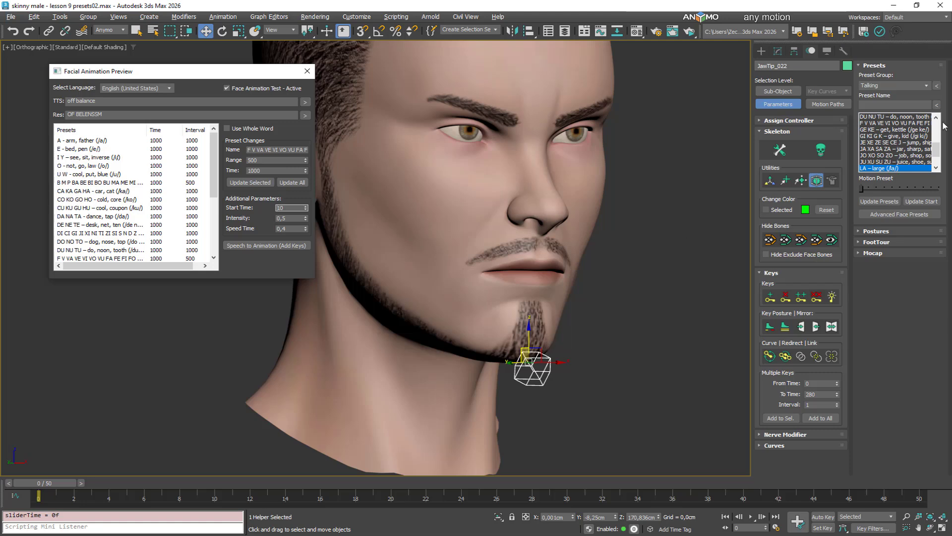
Step: Select the F V VA VE talking preset and set Motion Preset to full strength to inspect the lips up close
{"action": "left_click_drag", "start_coordinate": [938, 147], "coordinate": [939, 150]}
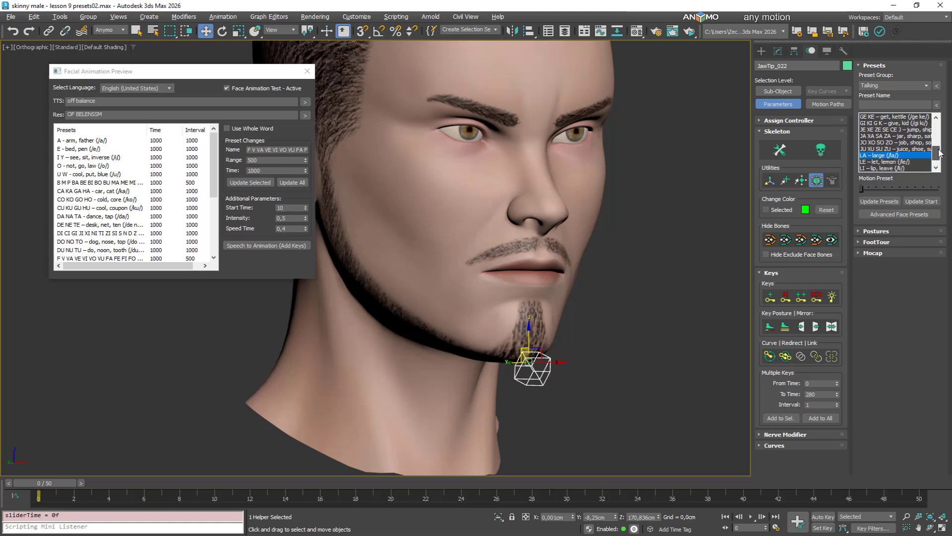
{"action": "scroll", "coordinate": [892, 144], "scroll_direction": "up", "scroll_amount": 1}
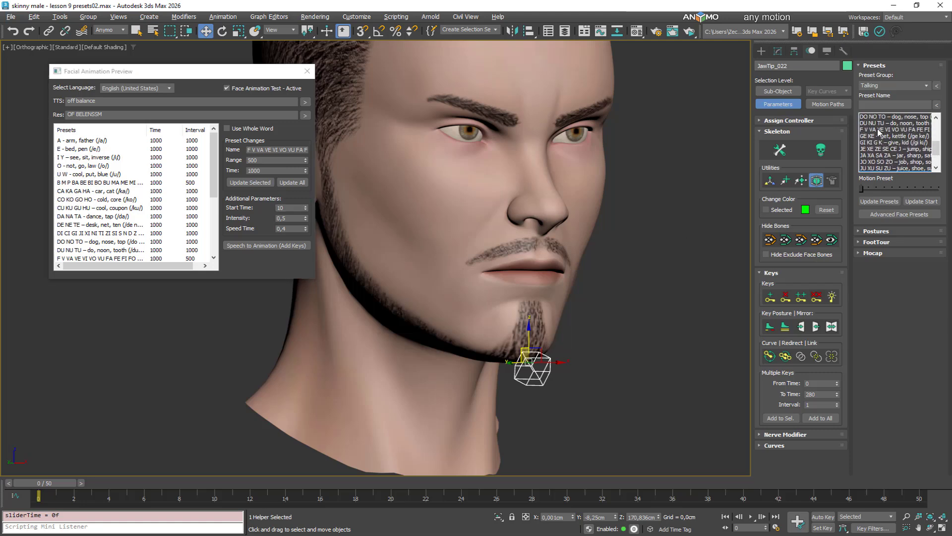
{"action": "left_click", "coordinate": [879, 130]}
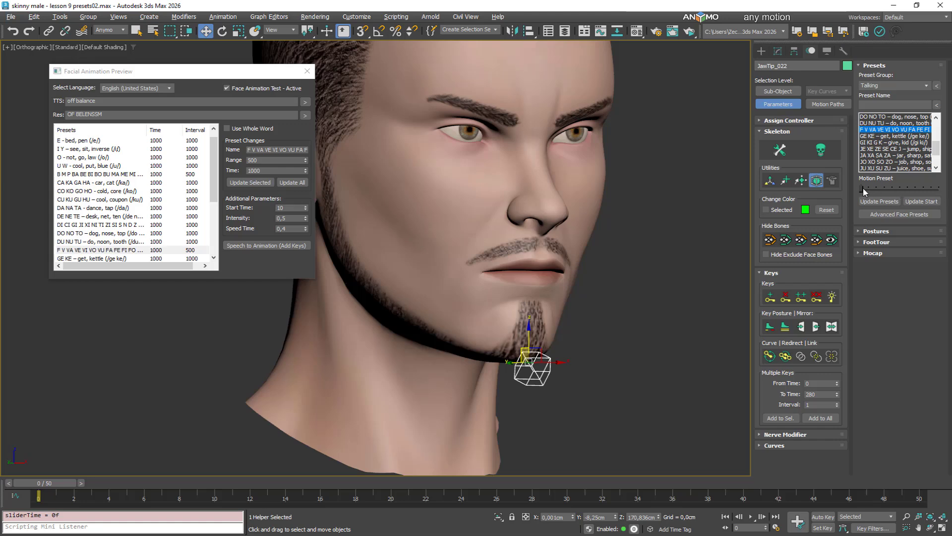
{"action": "left_click_drag", "start_coordinate": [863, 188], "coordinate": [943, 189]}
{"action": "middle_click_drag", "start_coordinate": [691, 289], "coordinate": [698, 290], "text": "alt"}
{"action": "scroll", "coordinate": [585, 300], "scroll_direction": "up", "scroll_amount": 5}
{"action": "middle_click_drag", "start_coordinate": [601, 302], "coordinate": [652, 283]}
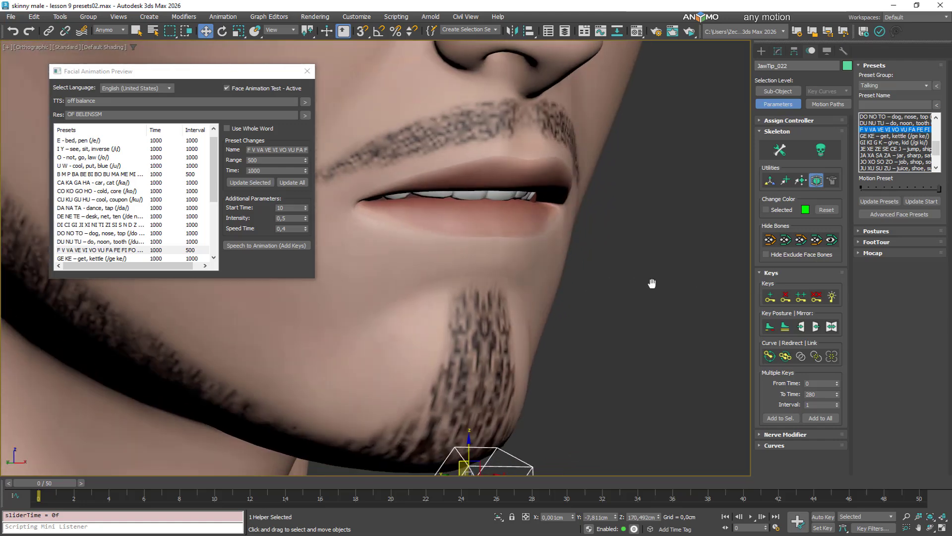
Step: Reduce Motion Preset to slightly above half strength and update the F V preset's start pose
{"action": "left_click_drag", "start_coordinate": [934, 190], "coordinate": [912, 191]}
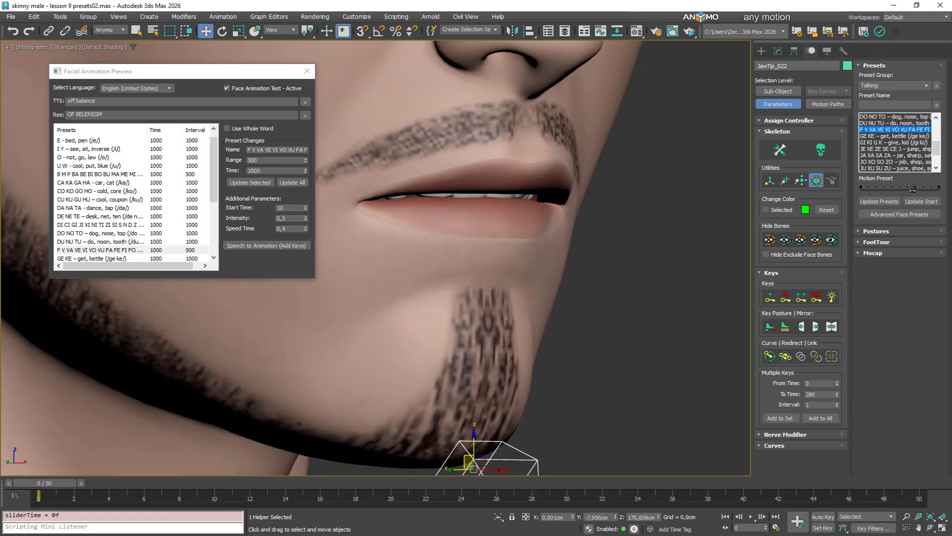
{"action": "middle_click_drag", "start_coordinate": [626, 223], "coordinate": [599, 226], "text": "alt"}
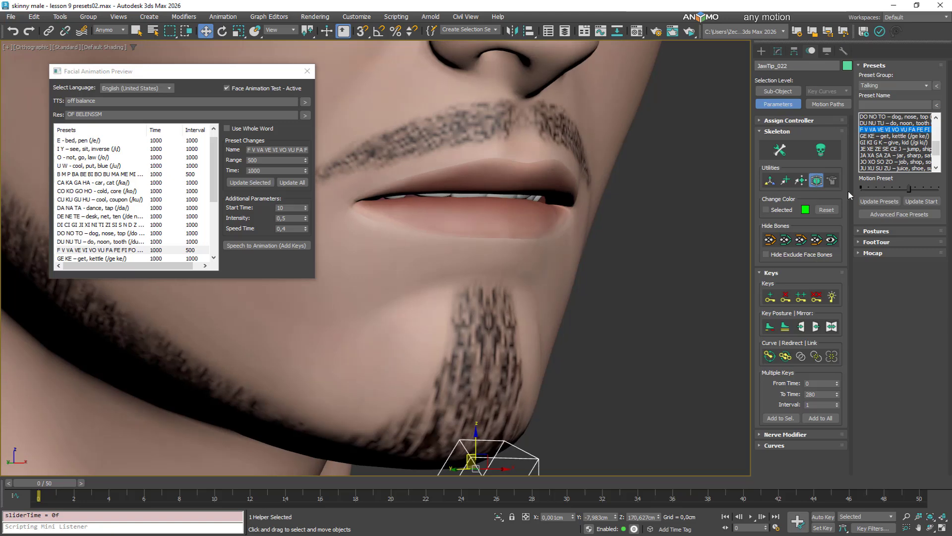
{"action": "left_click", "coordinate": [916, 202]}
{"action": "left_click_drag", "start_coordinate": [910, 189], "coordinate": [862, 189]}
Step: Play the speech animation on the whole head to check the revised F V preset, and return to frame 0
{"action": "scroll", "coordinate": [496, 208], "scroll_direction": "down", "scroll_amount": 10}
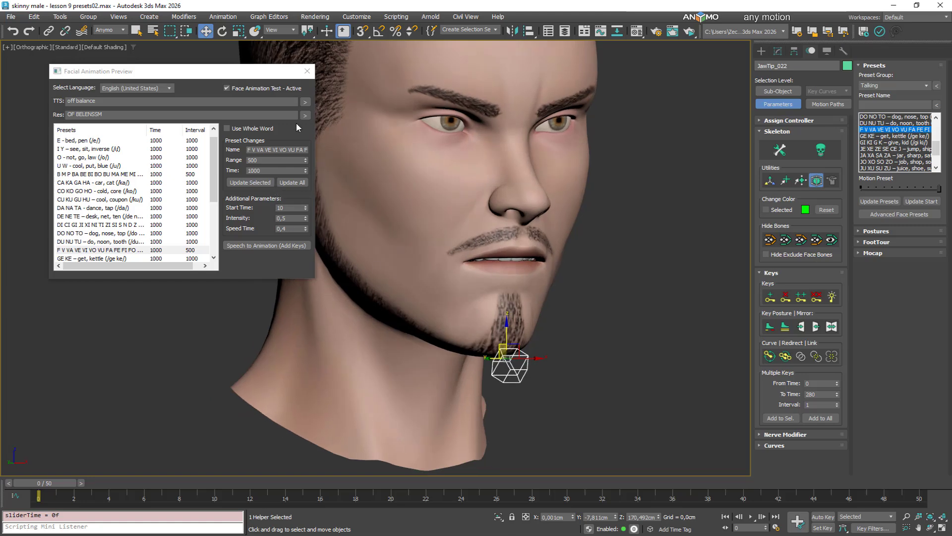
{"action": "middle_click_drag", "start_coordinate": [517, 199], "coordinate": [491, 200], "text": "alt"}
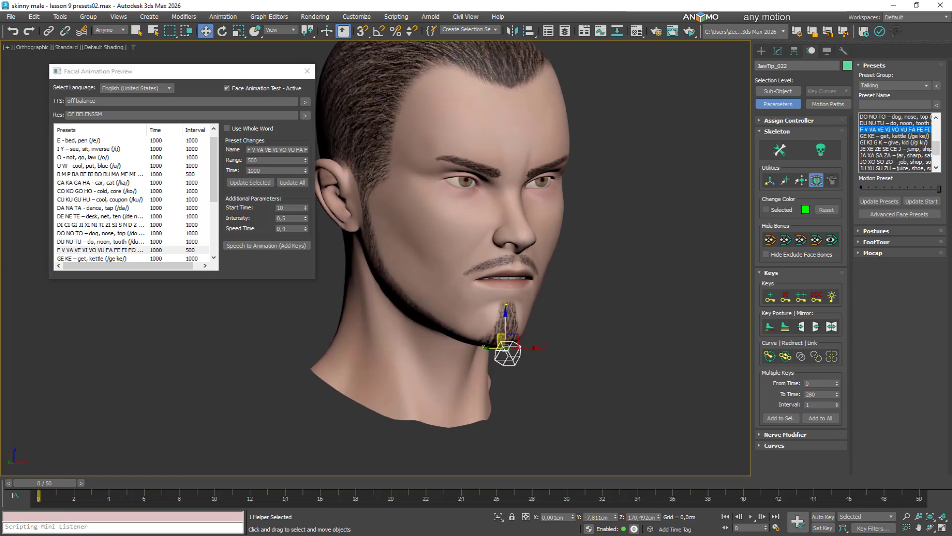
{"action": "left_click", "coordinate": [751, 517]}
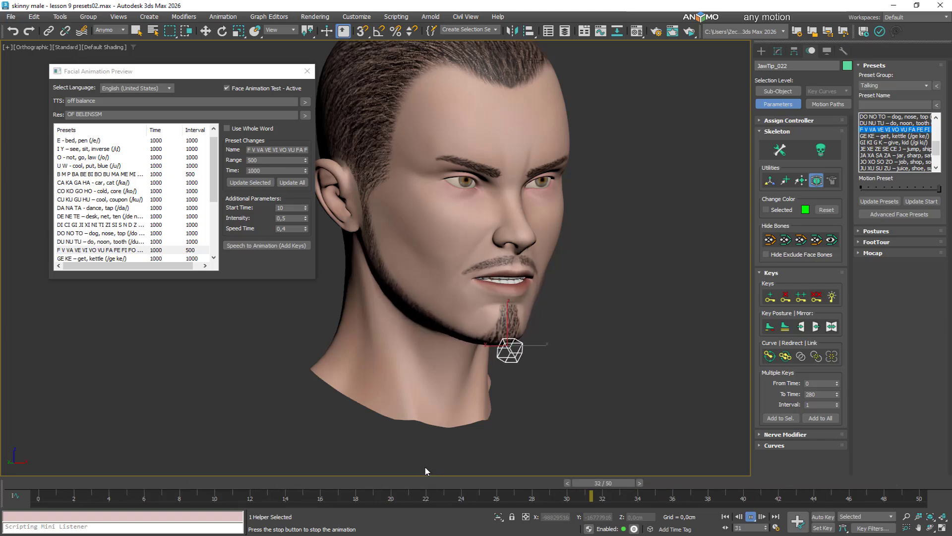
{"action": "left_click_drag", "start_coordinate": [413, 482], "coordinate": [38, 483]}
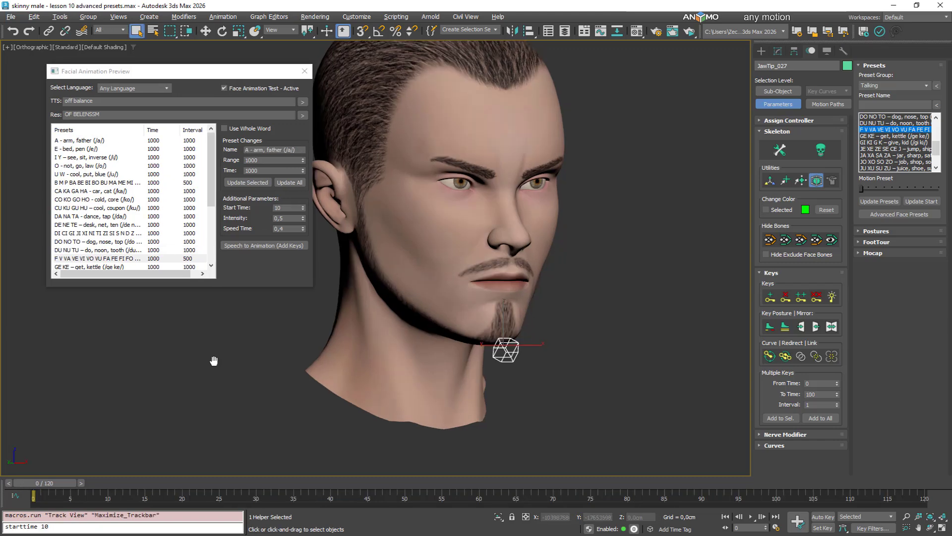
Step: Switch to Notepad and copy the sentence "Millions of years have passed since we were last here; everything is different now; we need to adapt again"
{"action": "middle_click_drag", "start_coordinate": [212, 361], "coordinate": [228, 369]}
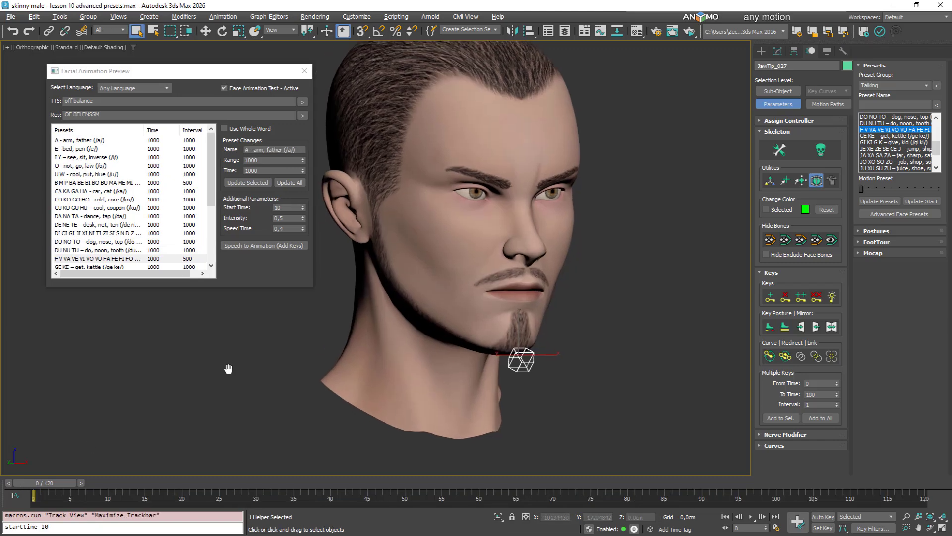
{"action": "key", "text": "alt+Tab"}
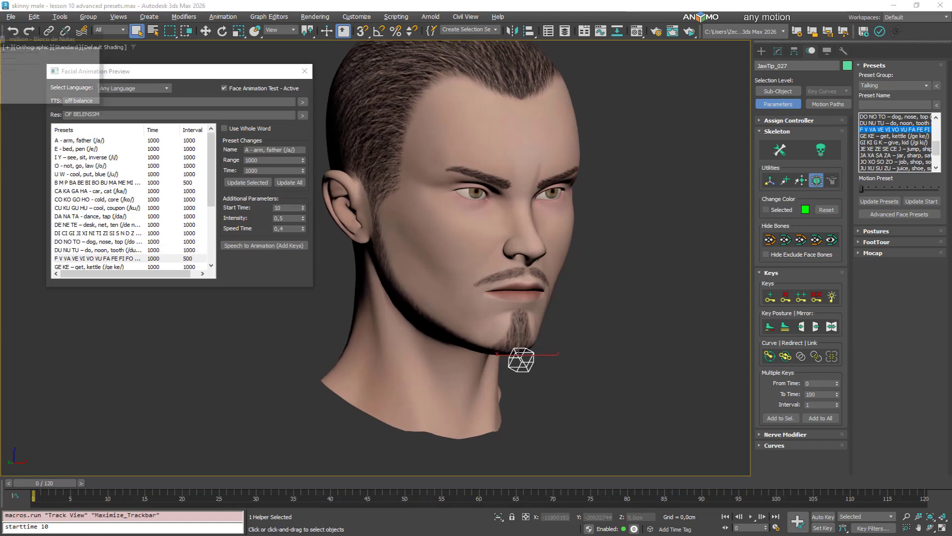
{"action": "left_click_drag", "start_coordinate": [2, 26], "coordinate": [438, 26]}
{"action": "left_click", "coordinate": [479, 25]}
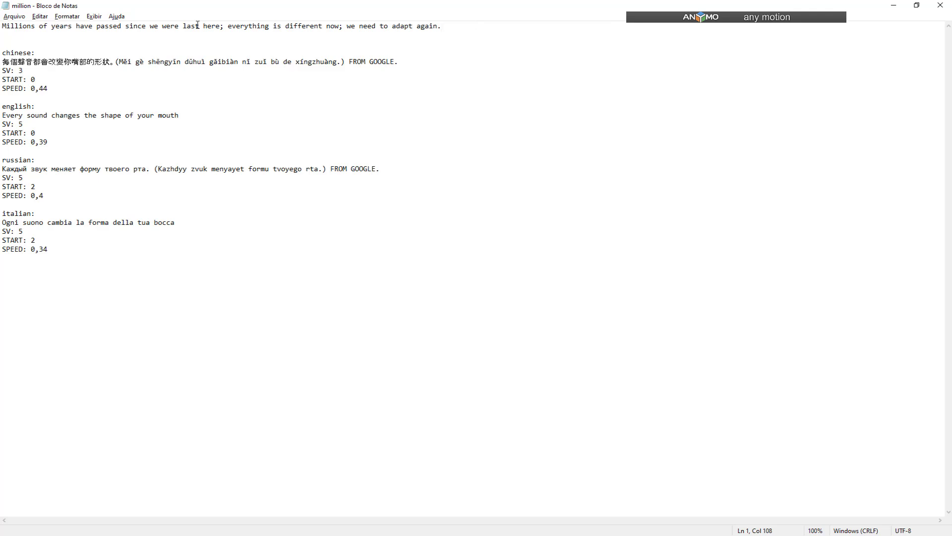
{"action": "left_click_drag", "start_coordinate": [3, 26], "coordinate": [437, 28]}
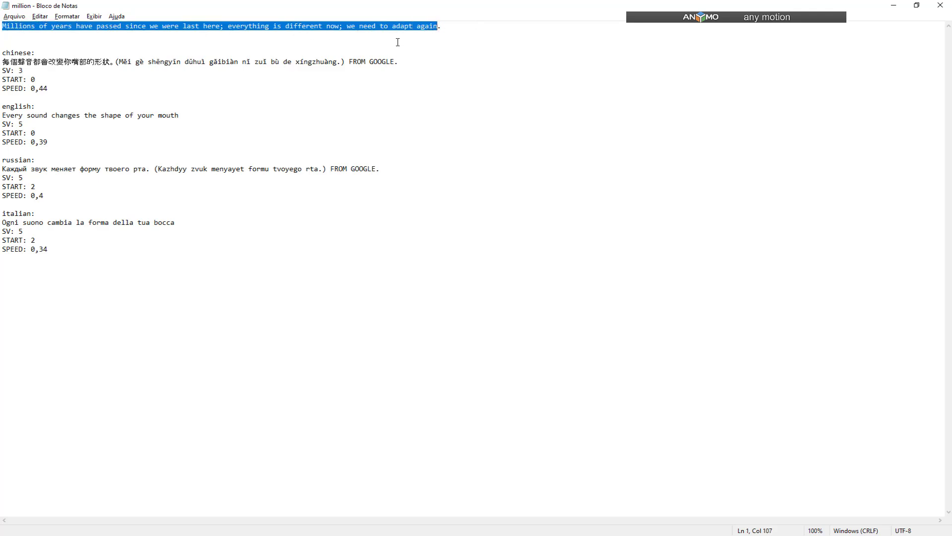
Step: Switch back to 3ds Max, replace the Italian TTS text with the copied "Millions of years" sentence, and convert it to phonetics
{"action": "key", "text": "alt+Tab"}
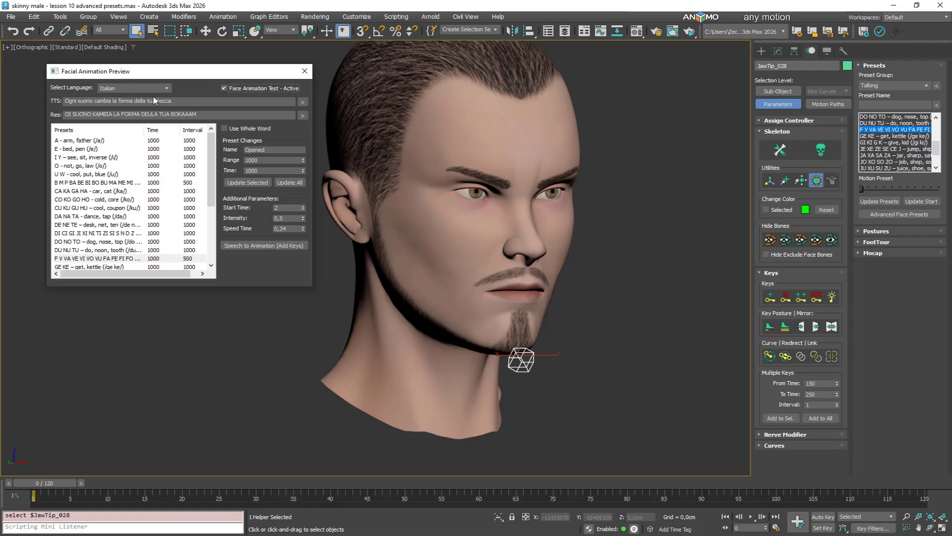
{"action": "left_click_drag", "start_coordinate": [193, 102], "coordinate": [83, 104]}
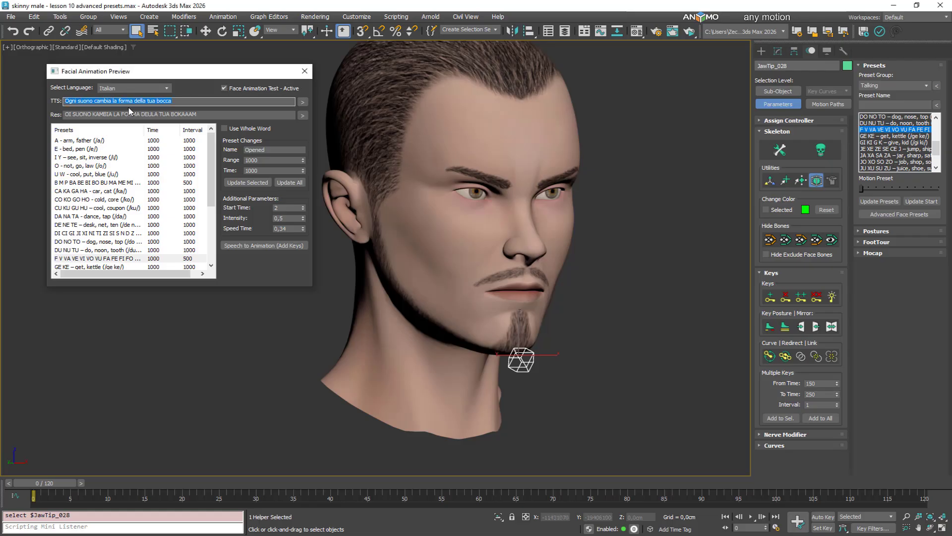
{"action": "key", "text": "ctrl+v"}
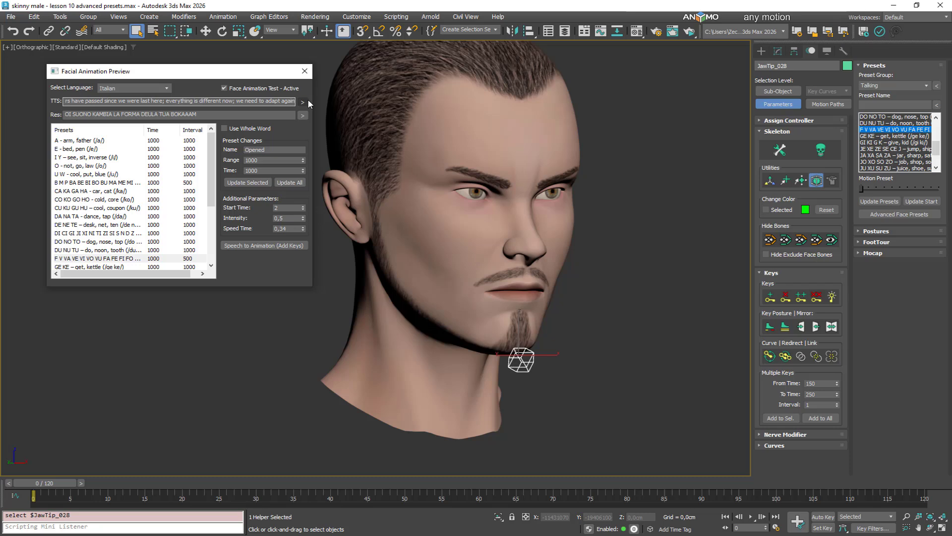
{"action": "left_click", "coordinate": [307, 101]}
Step: Set the speech language to English (United States) and regenerate the phonetic result from the TTS sentence
{"action": "left_click", "coordinate": [146, 88]}
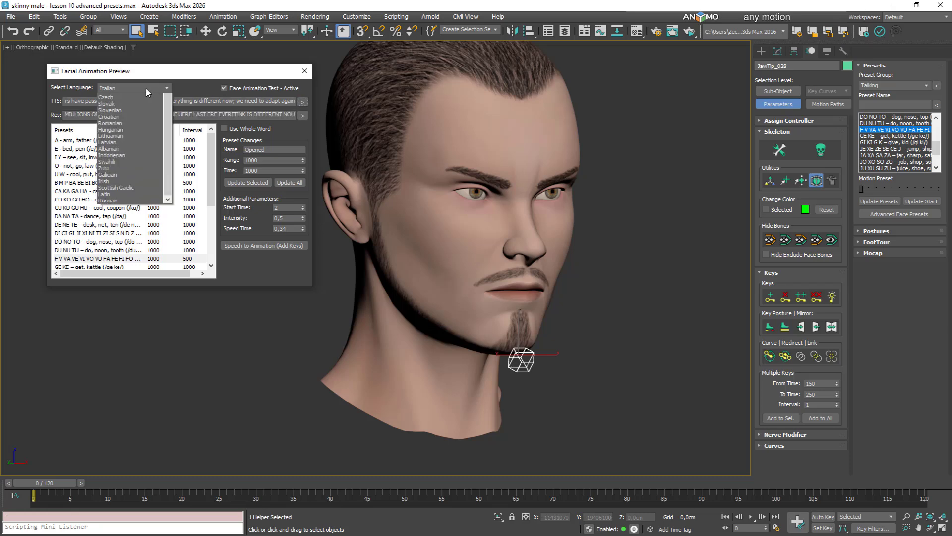
{"action": "scroll", "coordinate": [168, 117], "scroll_direction": "up", "scroll_amount": 2}
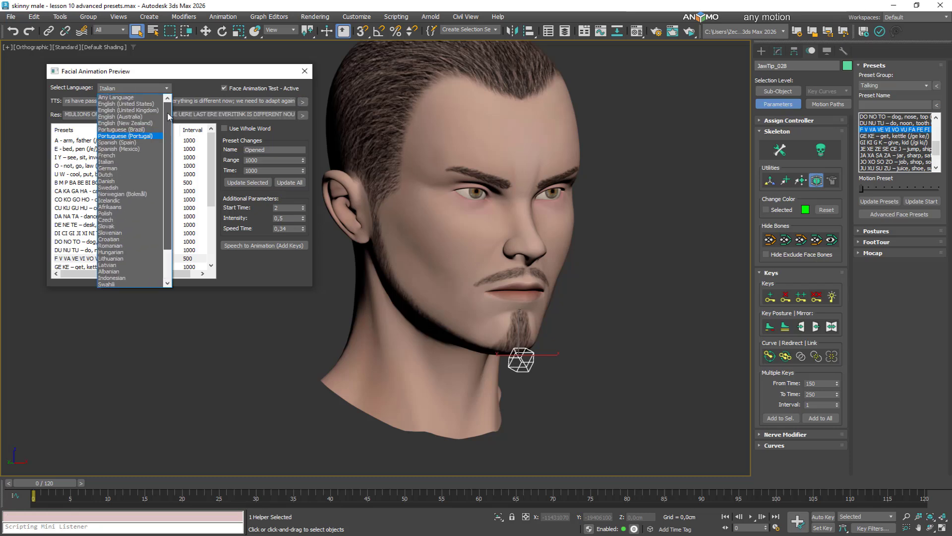
{"action": "left_click", "coordinate": [127, 103]}
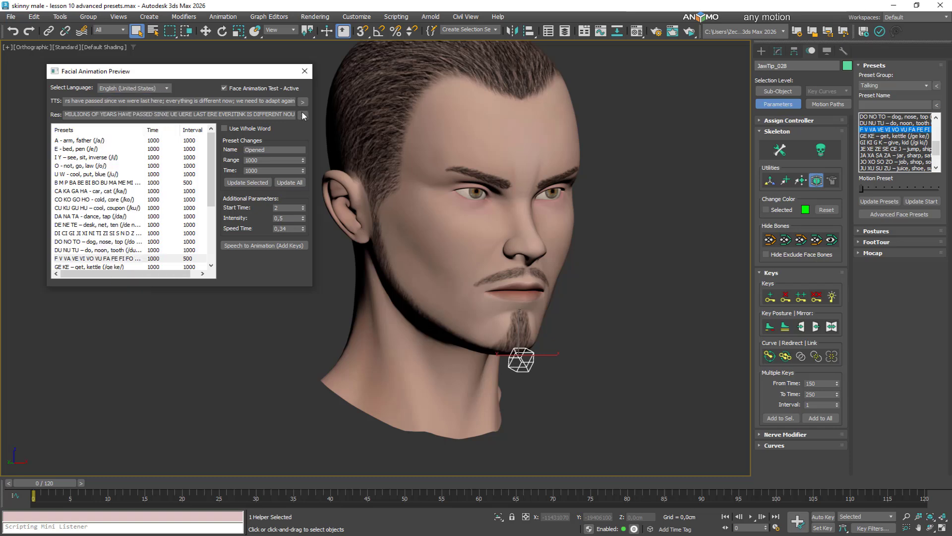
{"action": "left_click", "coordinate": [303, 101]}
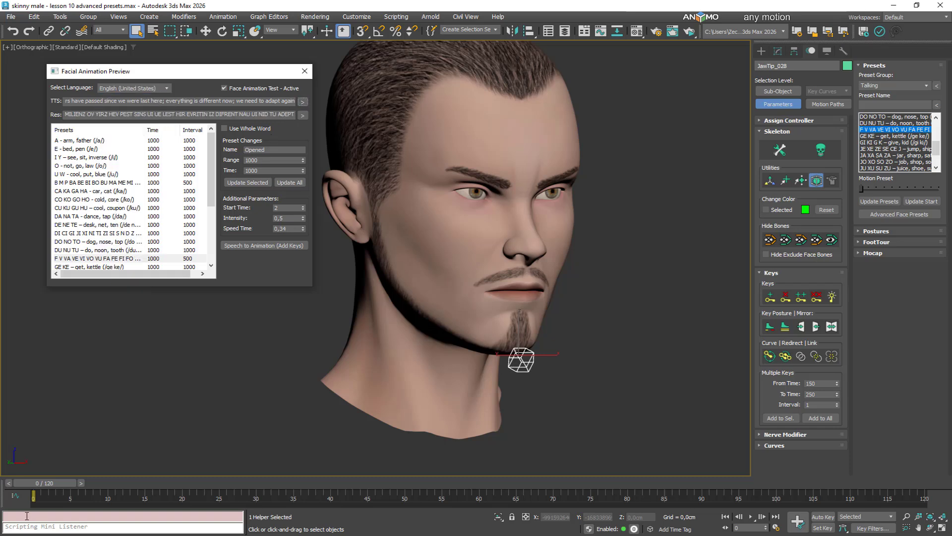
Step: In the Sound track's ProSound settings, make english.wav the active sound instead of italian.wav and edit its start frame
{"action": "left_click", "coordinate": [14, 497]}
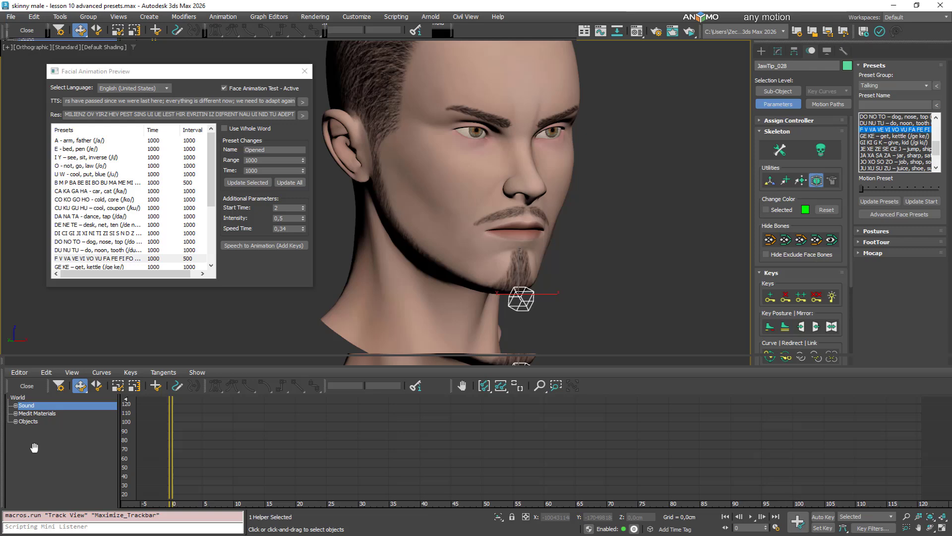
{"action": "double_click", "coordinate": [34, 407]}
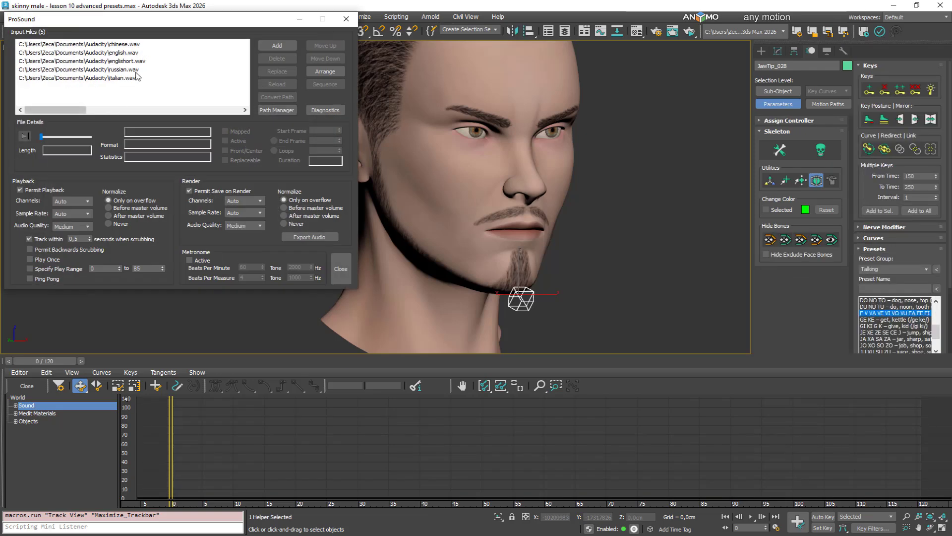
{"action": "left_click", "coordinate": [128, 53]}
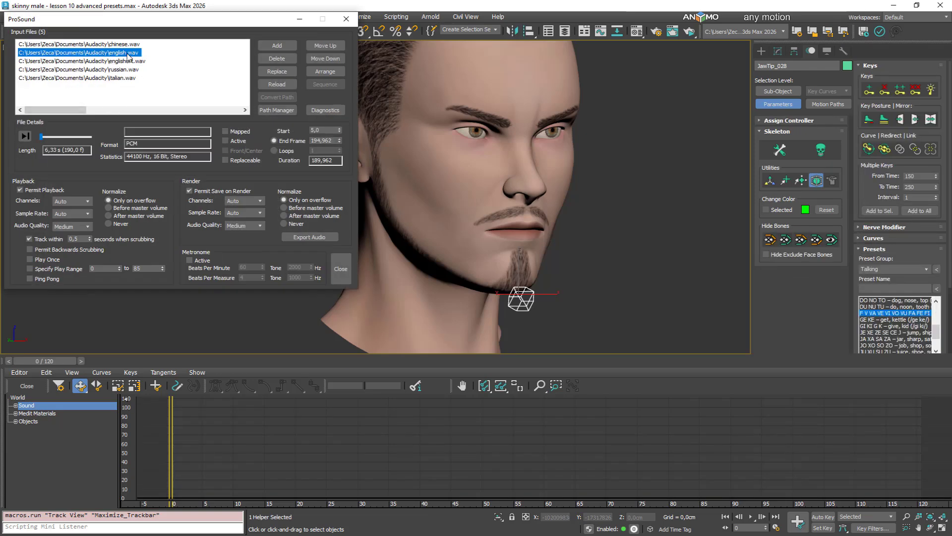
{"action": "left_click", "coordinate": [239, 141]}
{"action": "left_click_drag", "start_coordinate": [323, 130], "coordinate": [308, 130]}
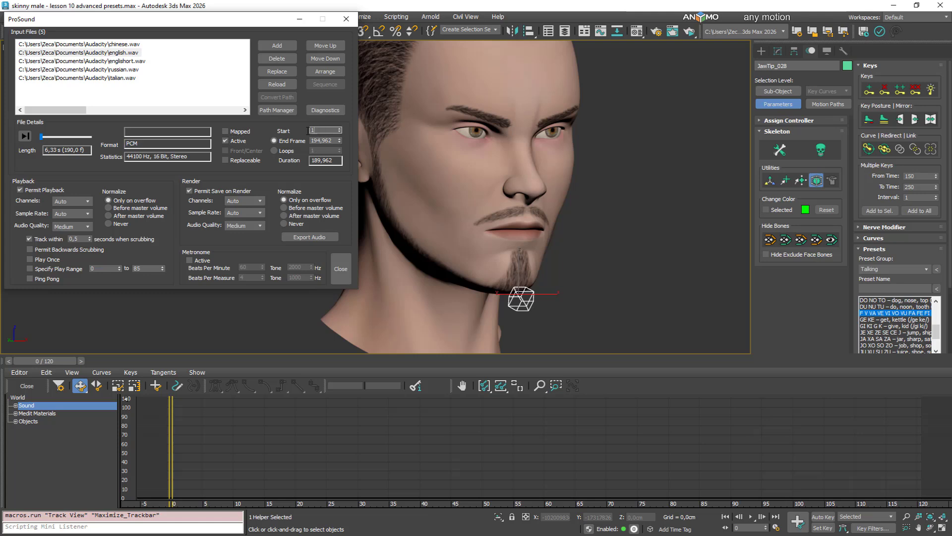
{"action": "left_click", "coordinate": [123, 78]}
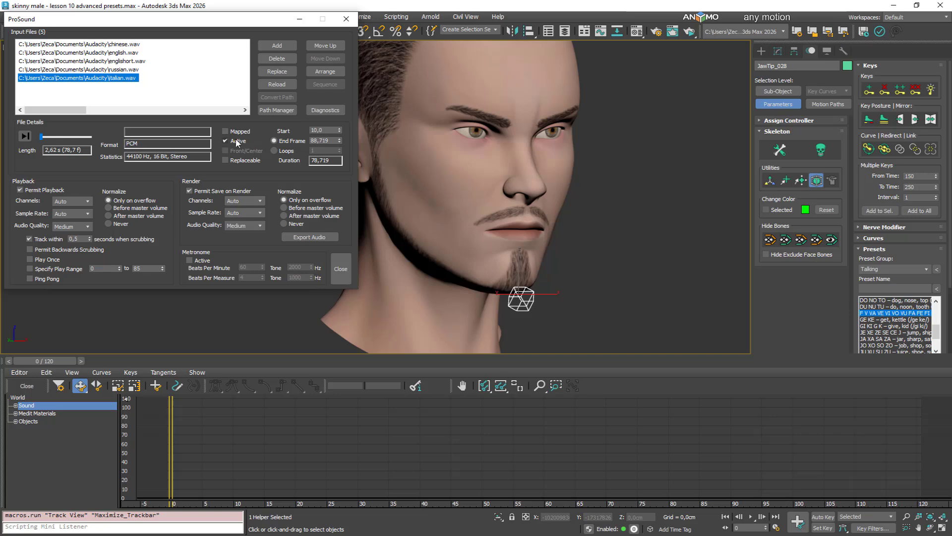
{"action": "left_click", "coordinate": [341, 268]}
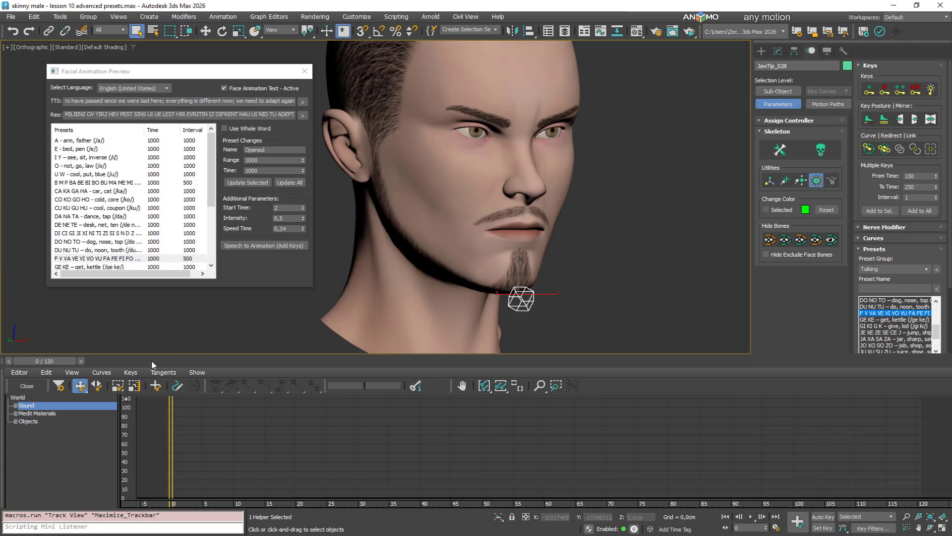
Step: Close the curve editor, set the animation's end time to 95 where the first clause ends, and save the scene
{"action": "left_click", "coordinate": [27, 386]}
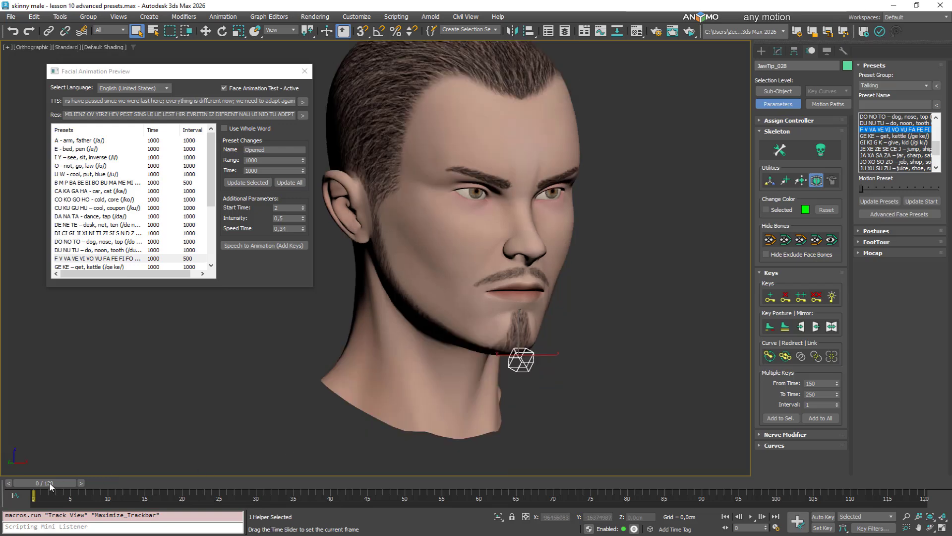
{"action": "left_click_drag", "start_coordinate": [47, 483], "coordinate": [738, 474]}
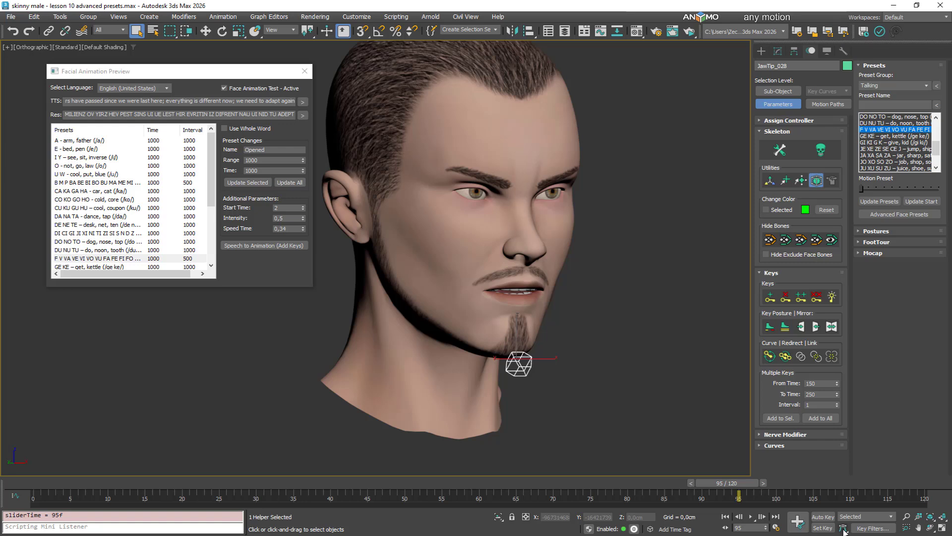
{"action": "right_click", "coordinate": [753, 519]}
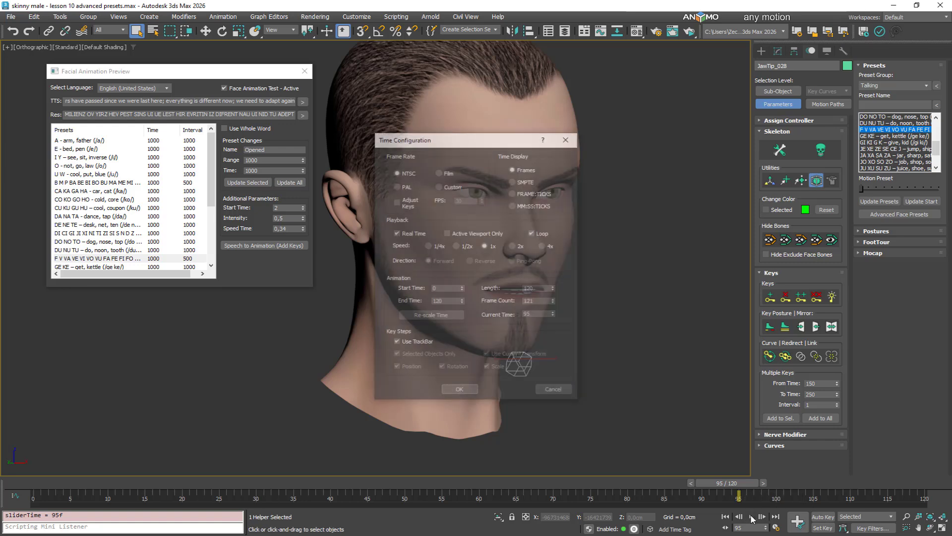
{"action": "double_click", "coordinate": [438, 300]}
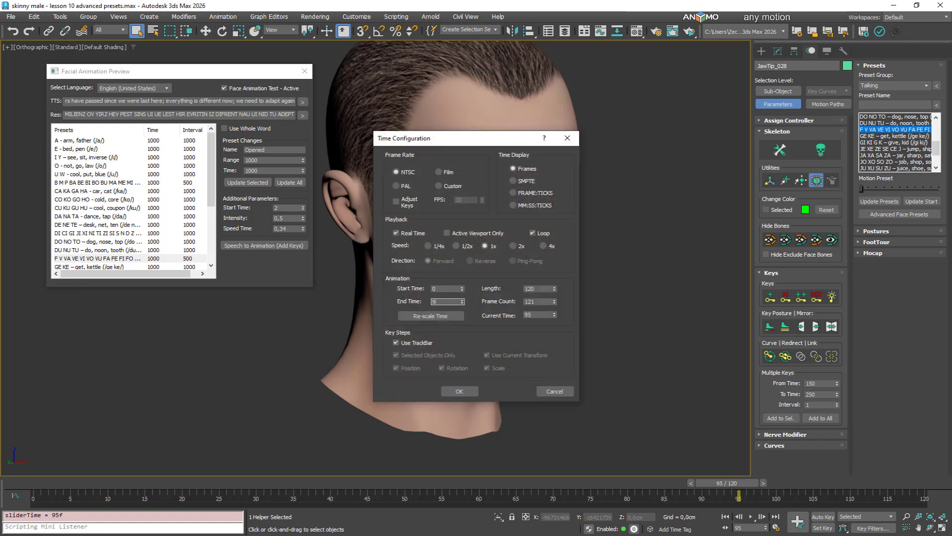
{"action": "type", "text": "95"}
{"action": "left_click", "coordinate": [461, 391]}
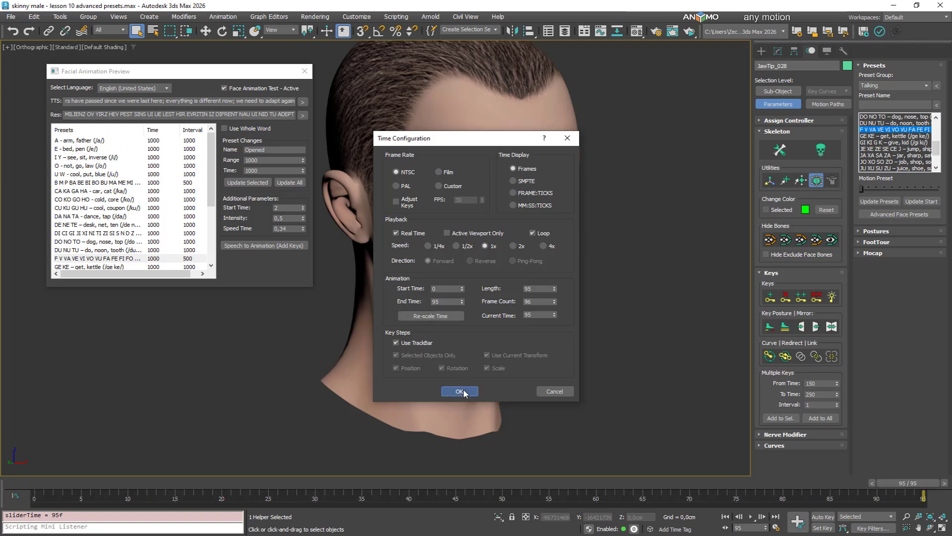
{"action": "key", "text": "ctrl+s"}
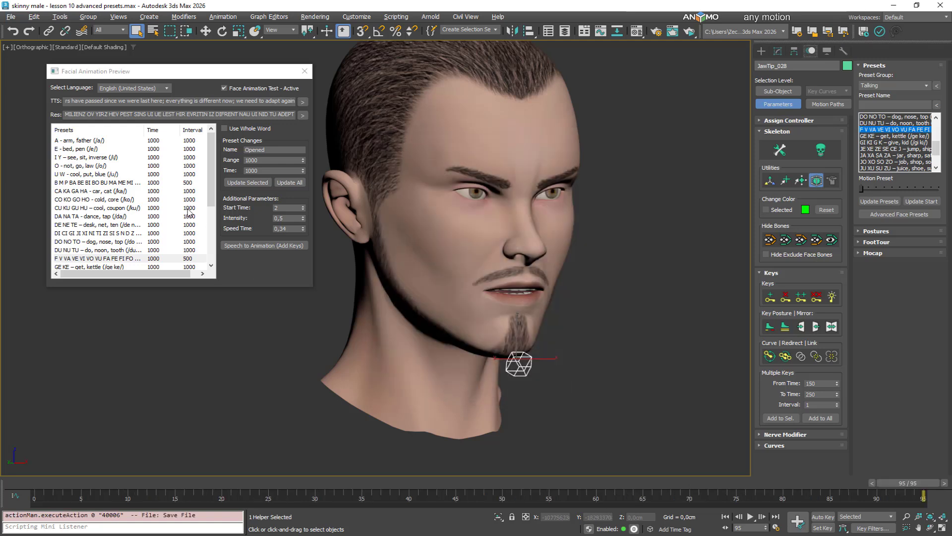
Step: Trim the phonetic result to the first clause, ending it with "HIREEEM", and set the speech Start Time to 10
{"action": "left_click", "coordinate": [154, 113]}
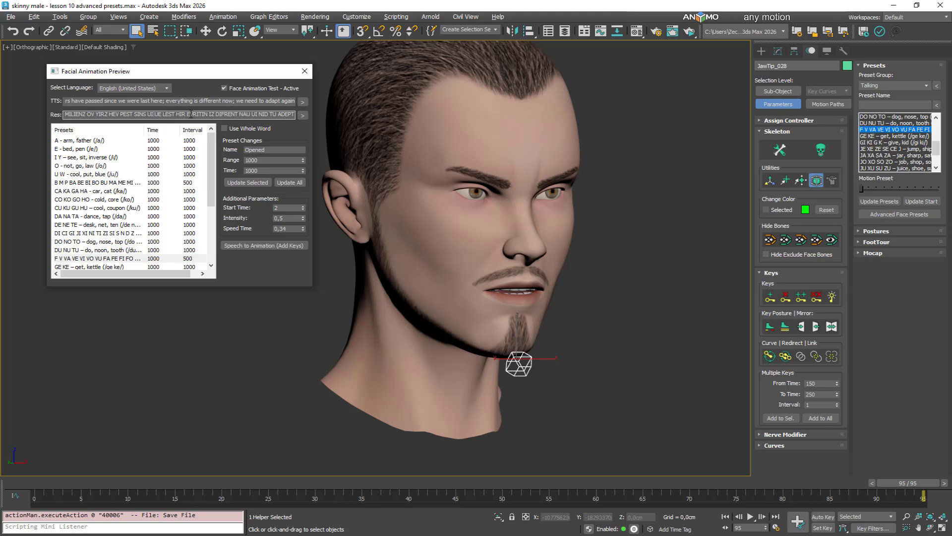
{"action": "left_click_drag", "start_coordinate": [292, 118], "coordinate": [297, 116]}
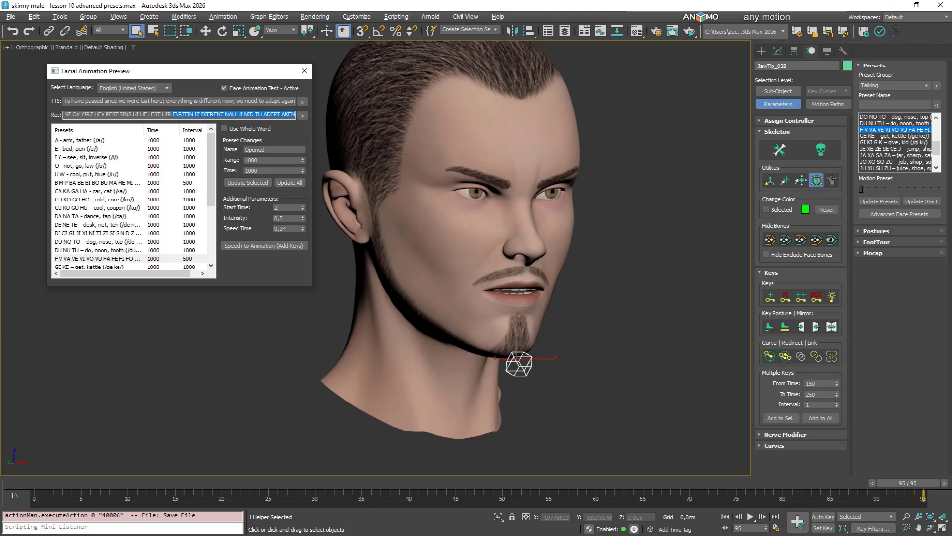
{"action": "key", "text": "BackSpace"}
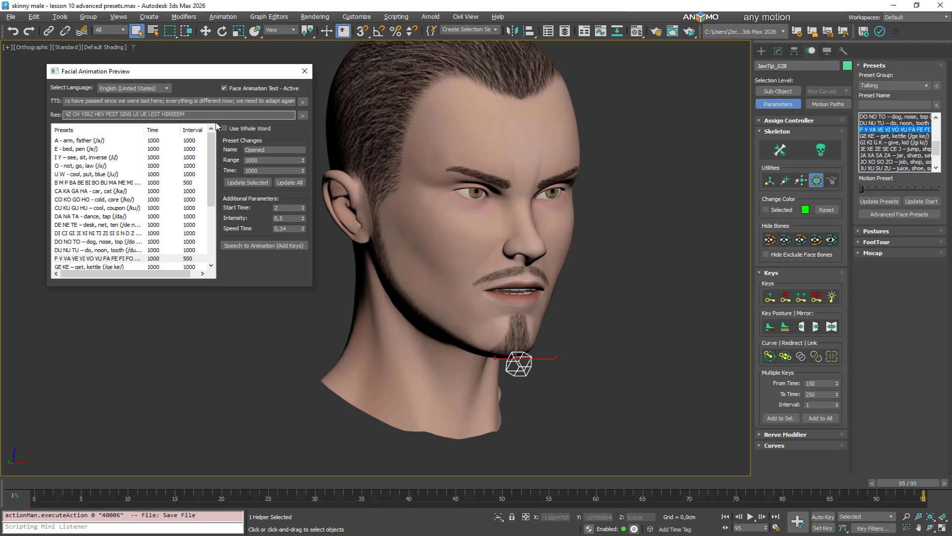
{"action": "double_click", "coordinate": [286, 208]}
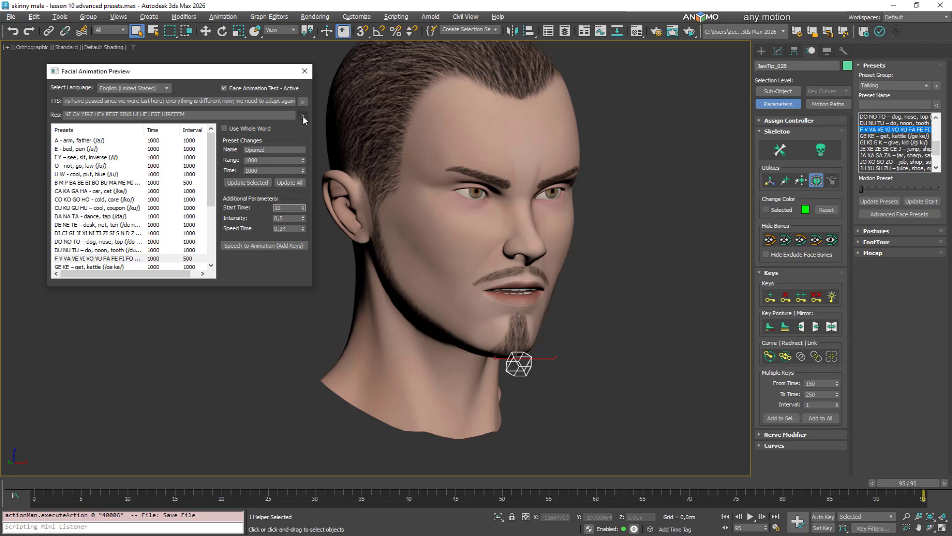
{"action": "key", "text": "Return"}
Step: Return to frame 0 and open the start frame of english.wav for editing in the Sound track's ProSound settings
{"action": "left_click_drag", "start_coordinate": [916, 487], "coordinate": [37, 483]}
{"action": "left_click_drag", "start_coordinate": [100, 468], "coordinate": [22, 481]}
{"action": "left_click", "coordinate": [16, 495]}
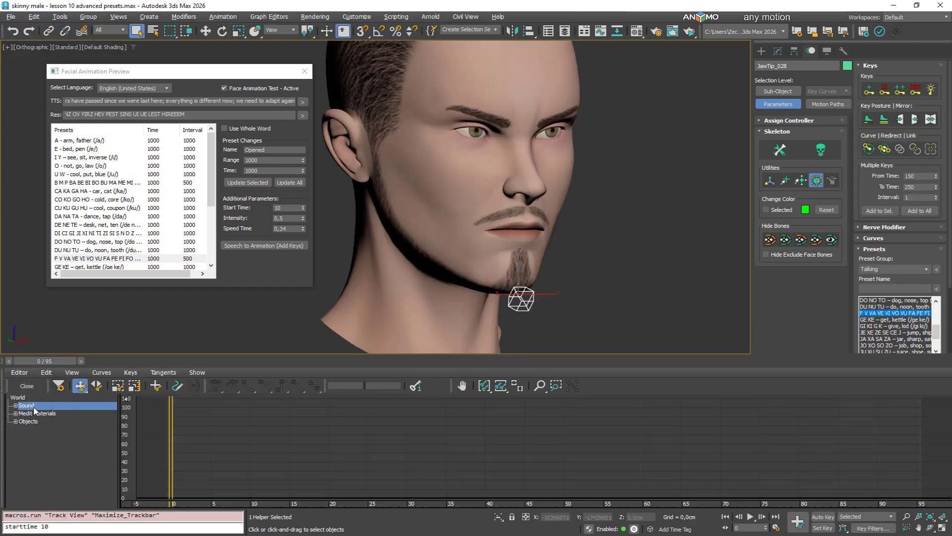
{"action": "double_click", "coordinate": [26, 405]}
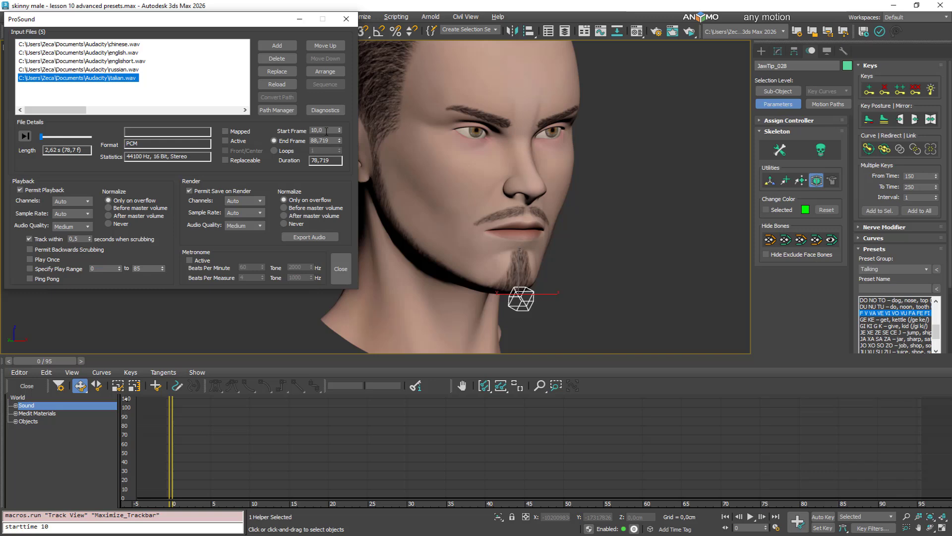
{"action": "left_click", "coordinate": [326, 131]}
{"action": "left_click", "coordinate": [118, 53]}
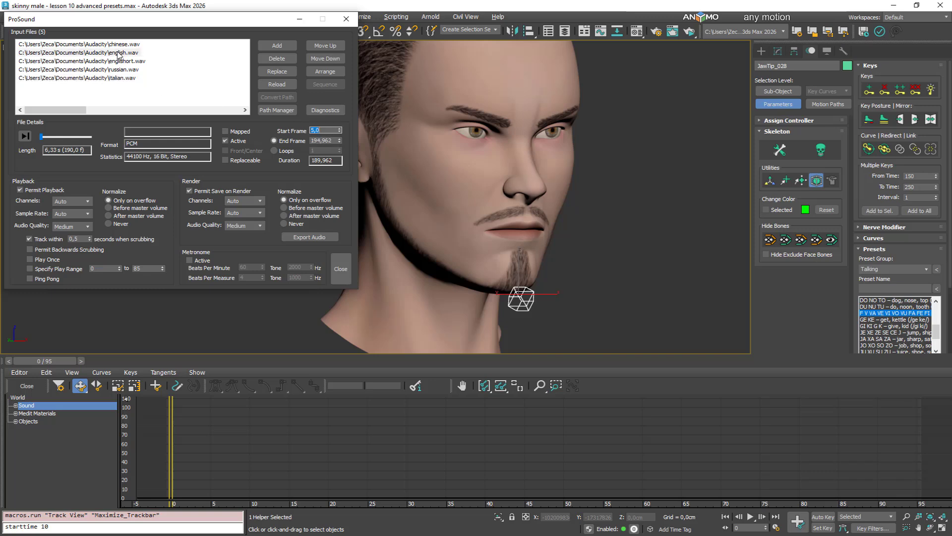
{"action": "left_click", "coordinate": [327, 130]}
{"action": "left_click", "coordinate": [341, 269]}
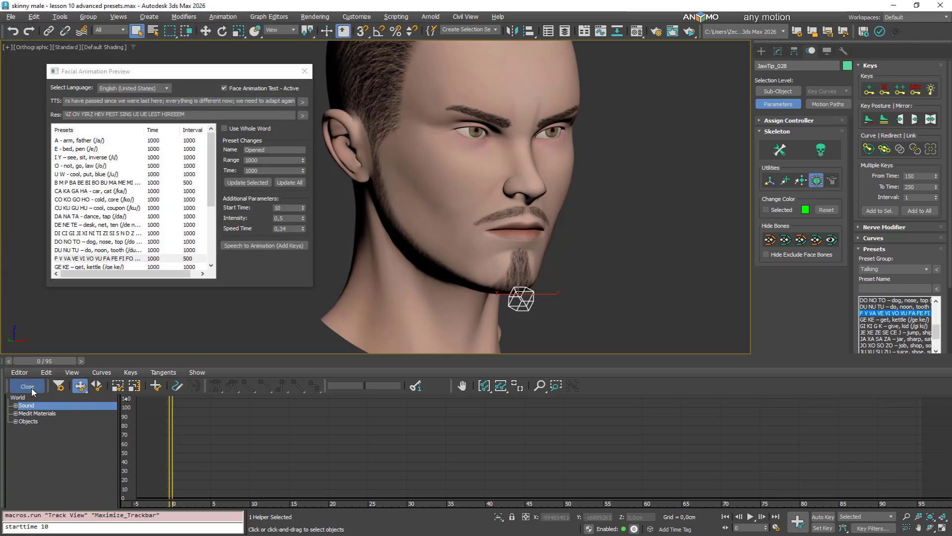
{"action": "left_click", "coordinate": [31, 387]}
Step: Lower the speech Speed Time to 0,31 and scrub the end of the clause against the audio
{"action": "left_click_drag", "start_coordinate": [48, 485], "coordinate": [142, 482]}
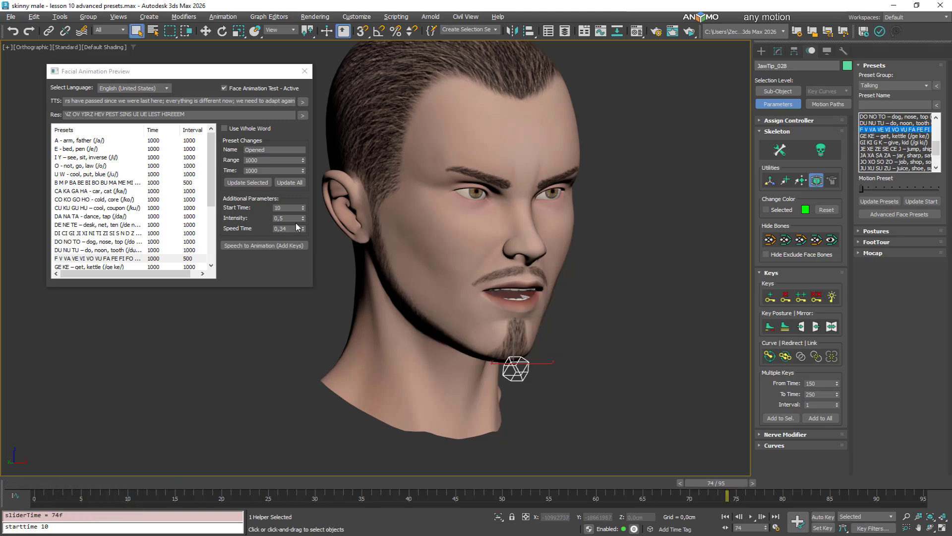
{"action": "left_click", "coordinate": [303, 231]}
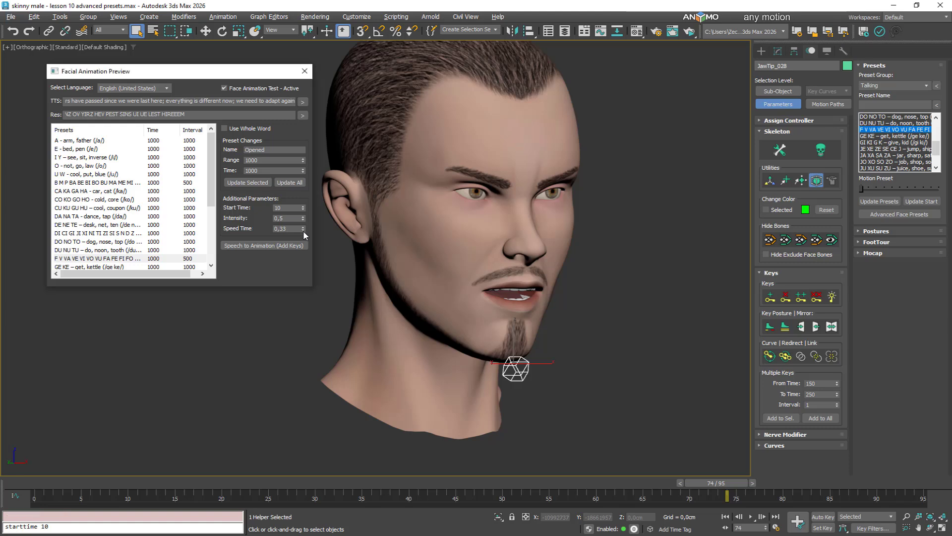
{"action": "left_click", "coordinate": [302, 230]}
{"action": "left_click_drag", "start_coordinate": [713, 482], "coordinate": [744, 481]}
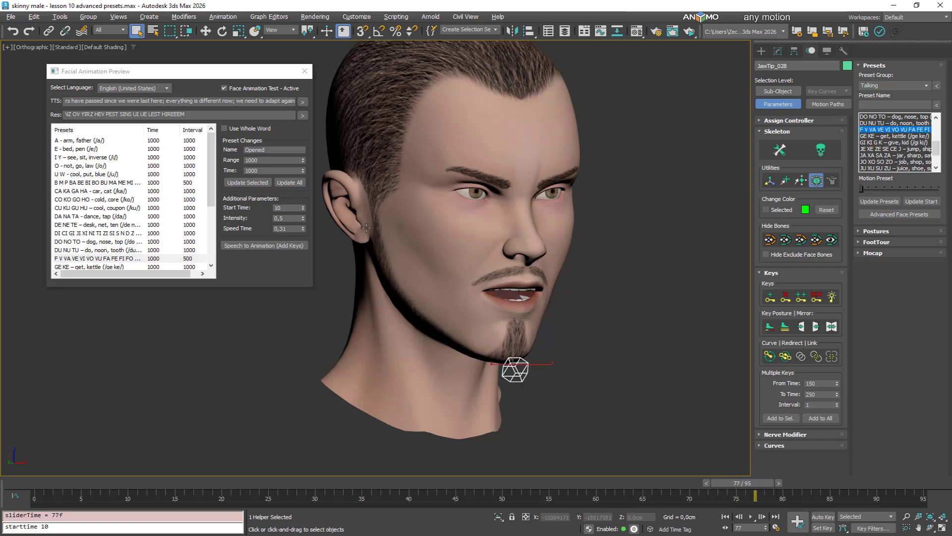
Step: Try a Speed Time of 0,3, regenerate the preview, and play the animation with the audio
{"action": "left_click", "coordinate": [304, 230]}
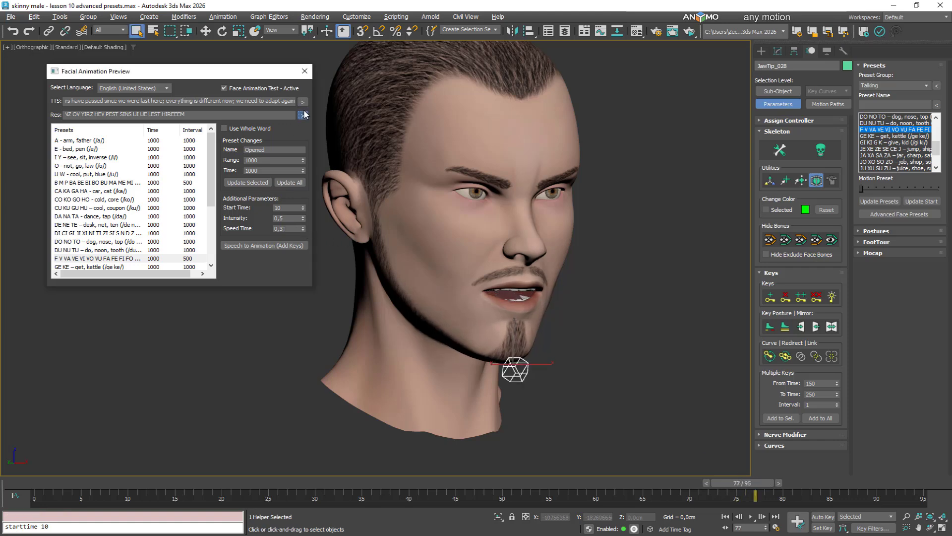
{"action": "left_click_drag", "start_coordinate": [755, 482], "coordinate": [724, 478]}
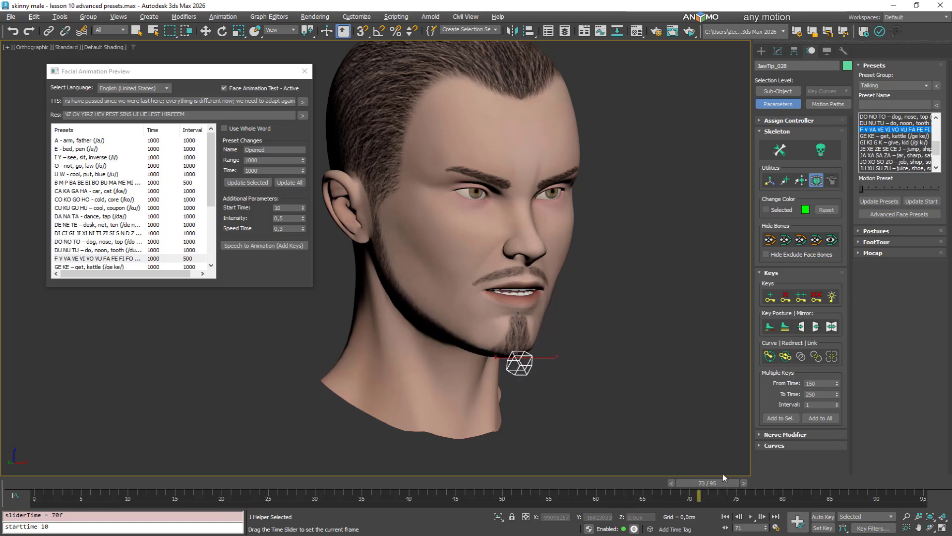
{"action": "left_click", "coordinate": [749, 517]}
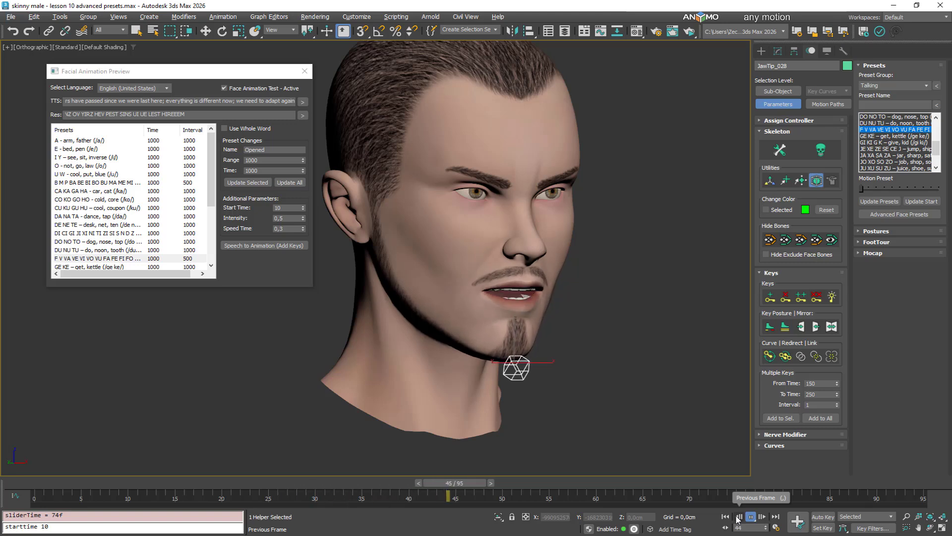
{"action": "left_click_drag", "start_coordinate": [529, 484], "coordinate": [11, 483]}
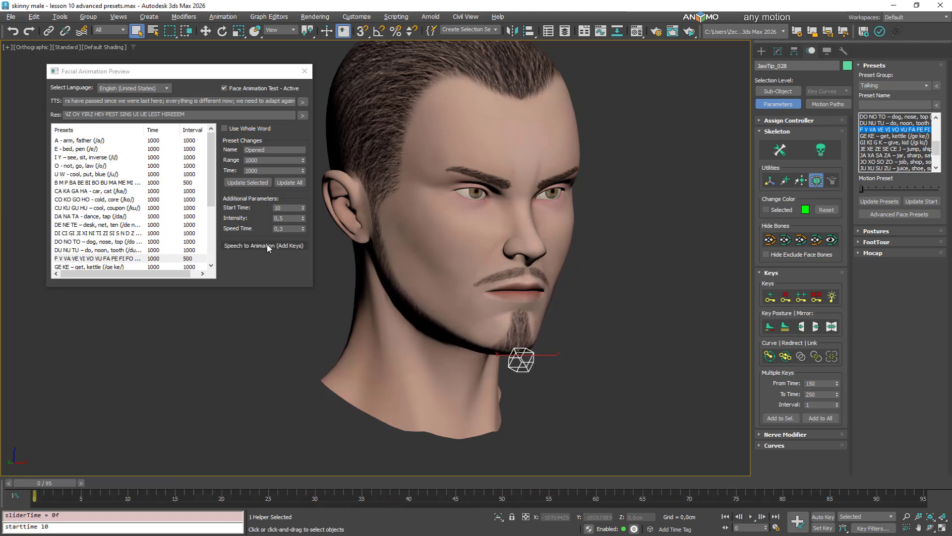
Step: Compare the speech start around frame 10, set Start Time to 9, and rerun the preview through about frame 75
{"action": "left_click_drag", "start_coordinate": [105, 481], "coordinate": [132, 482]}
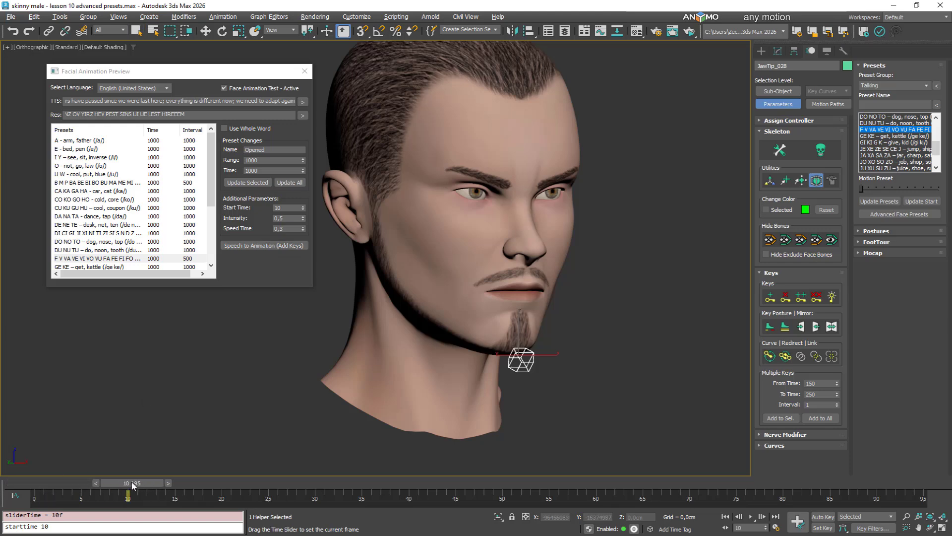
{"action": "key", "text": "q"}
{"action": "left_click", "coordinate": [290, 208]}
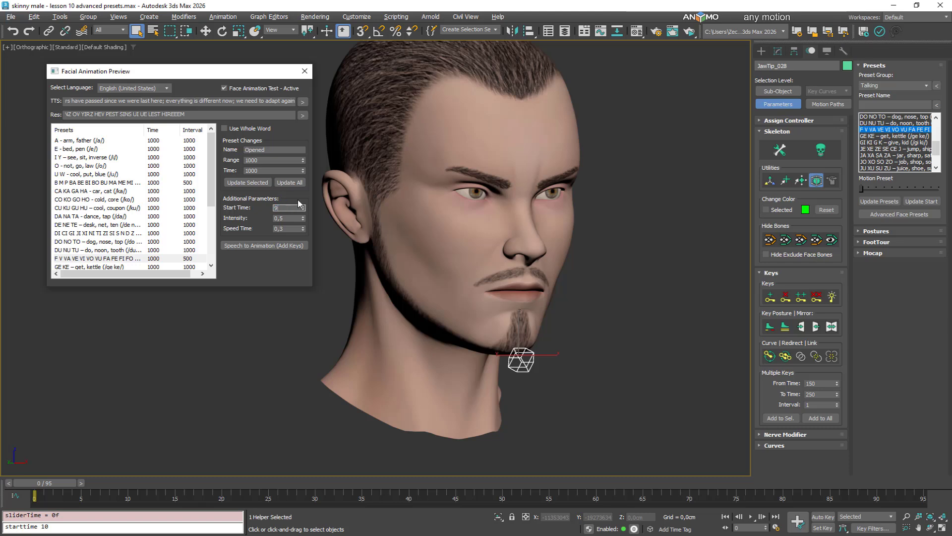
{"action": "type", "text": "9"}
{"action": "left_click", "coordinate": [303, 115]}
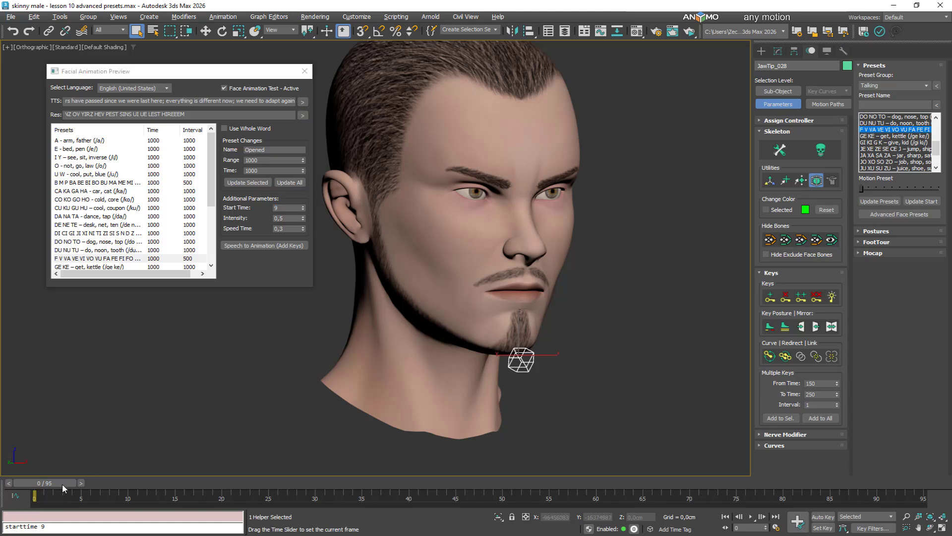
{"action": "left_click_drag", "start_coordinate": [62, 483], "coordinate": [751, 484]}
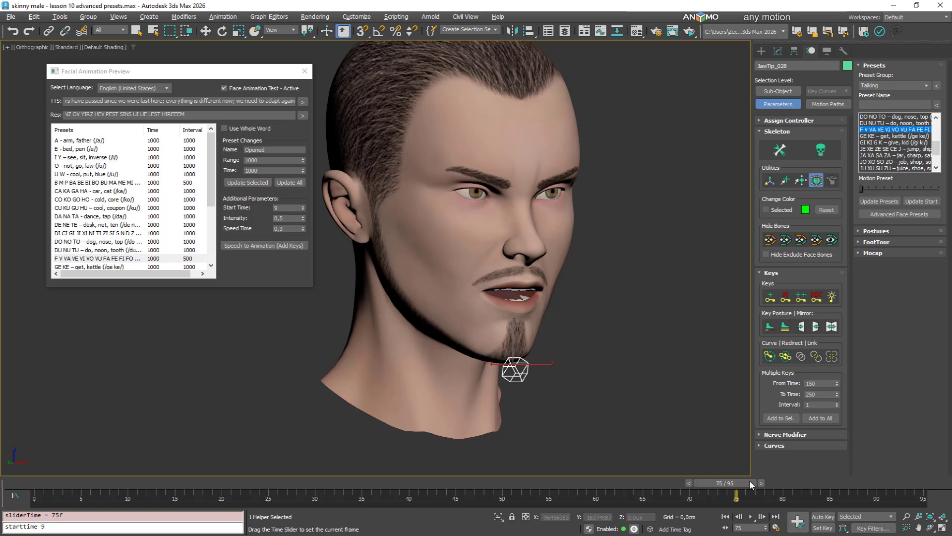
Step: Set the Speed Time to 0,31 and play the preview to check the lip sync against the audio
{"action": "left_click", "coordinate": [303, 227]}
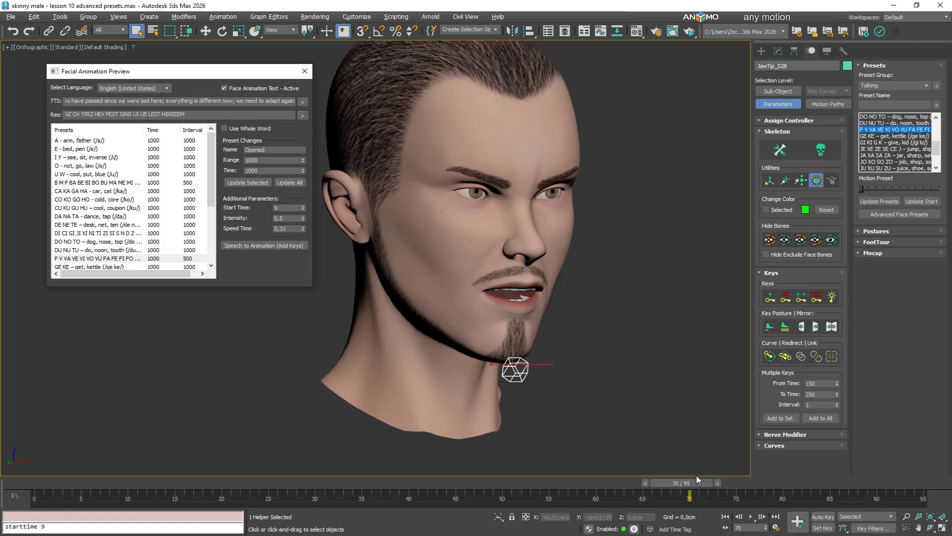
{"action": "left_click_drag", "start_coordinate": [697, 482], "coordinate": [772, 482]}
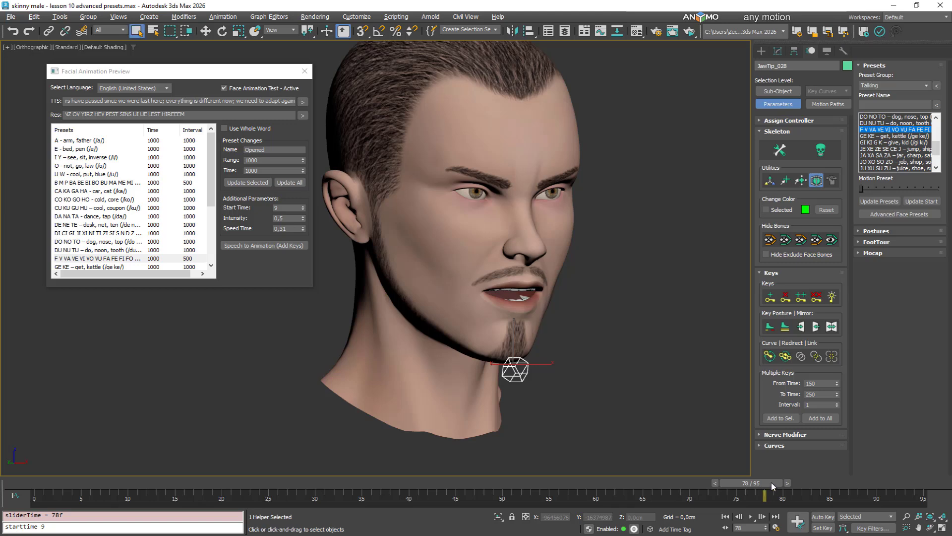
{"action": "left_click", "coordinate": [751, 518]}
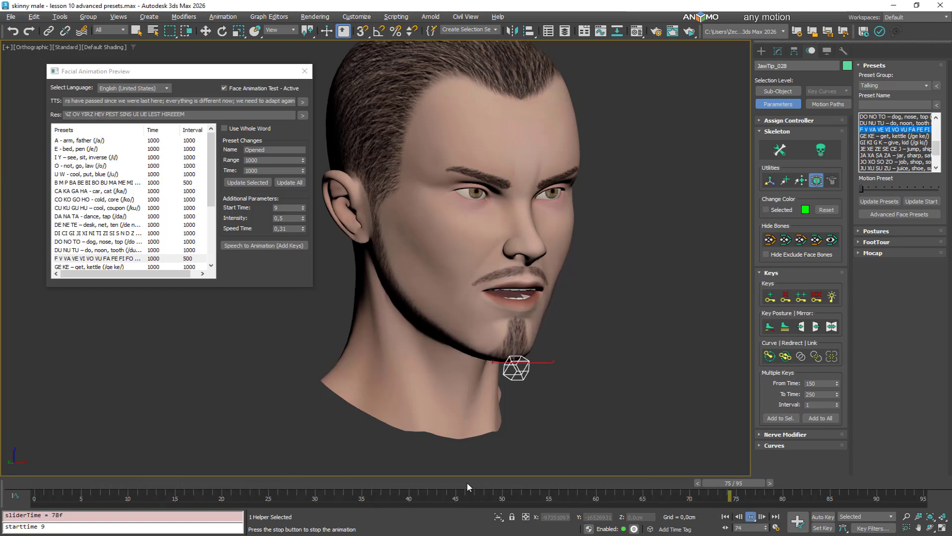
{"action": "left_click_drag", "start_coordinate": [466, 483], "coordinate": [132, 481]}
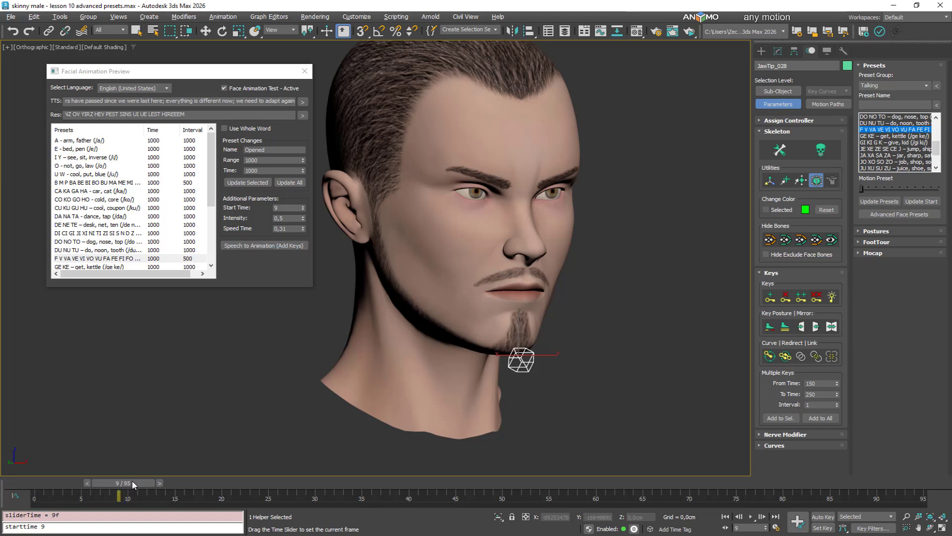
Step: Add the first clause's speech as animation keys, turn off Face Animation Test, and play the keyed animation
{"action": "left_click", "coordinate": [272, 246]}
{"action": "left_click", "coordinate": [224, 88]}
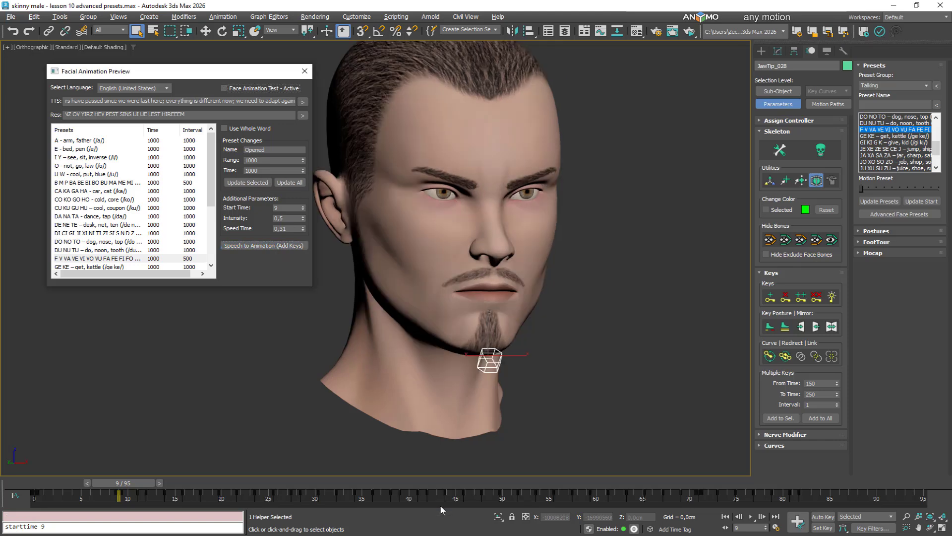
{"action": "left_click", "coordinate": [751, 517]}
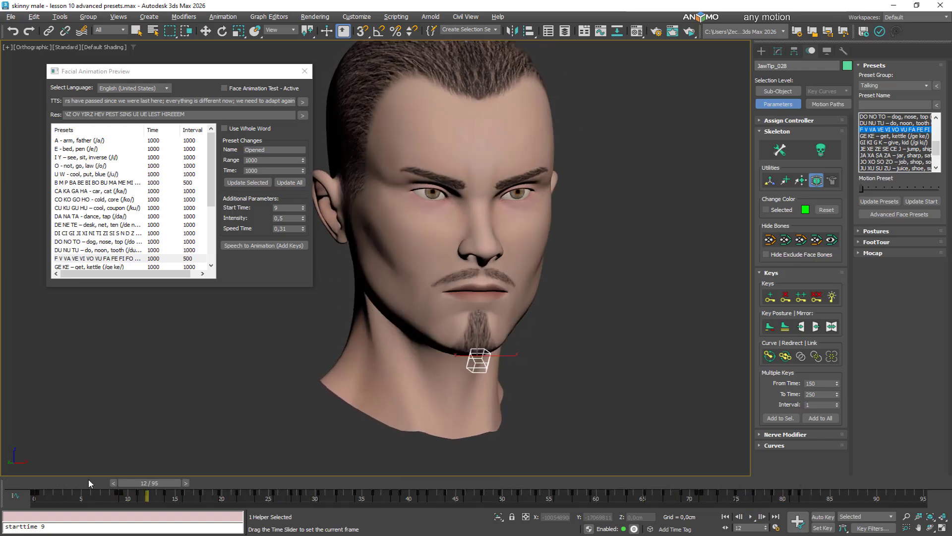
{"action": "left_click_drag", "start_coordinate": [88, 480], "coordinate": [18, 483]}
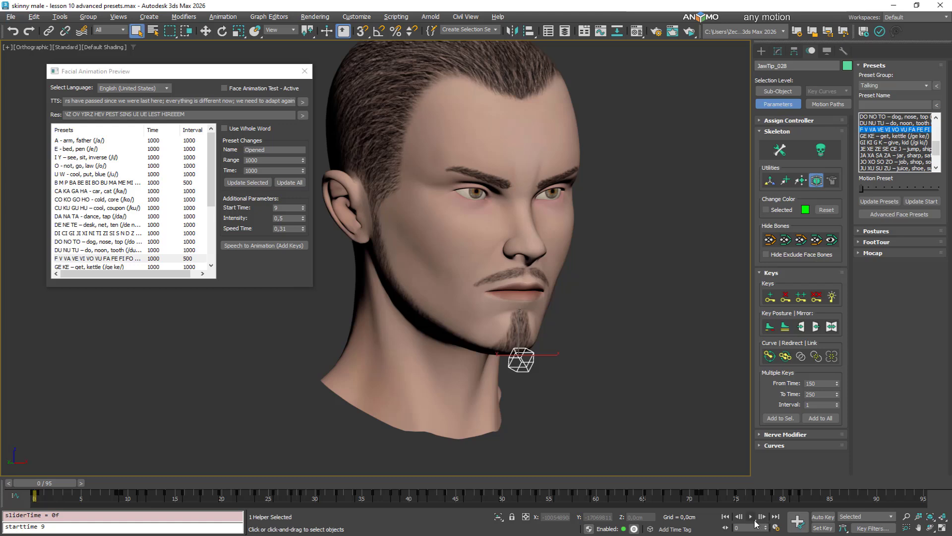
Step: Set the active time range to frames 95 through 150 for the next clause
{"action": "right_click", "coordinate": [751, 521]}
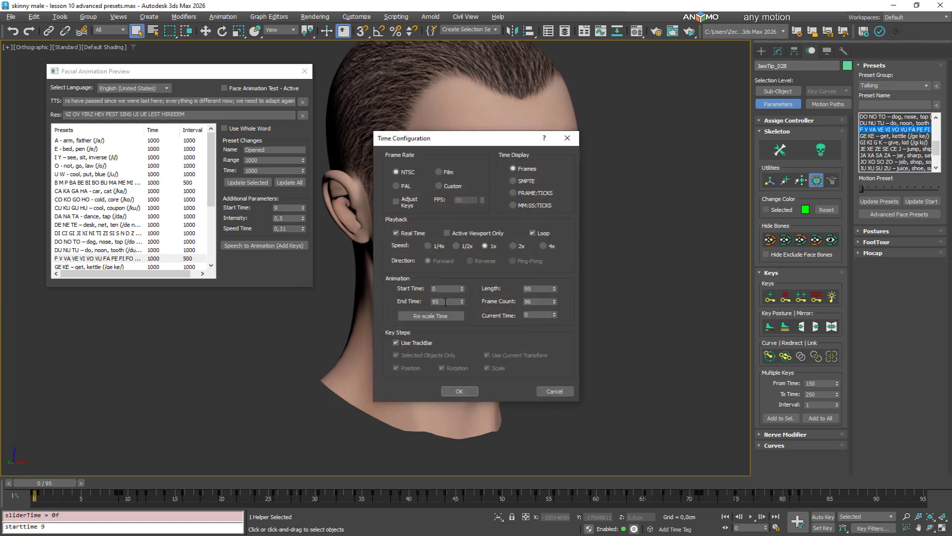
{"action": "left_click_drag", "start_coordinate": [448, 301], "coordinate": [426, 300]}
{"action": "left_click_drag", "start_coordinate": [454, 291], "coordinate": [423, 293]}
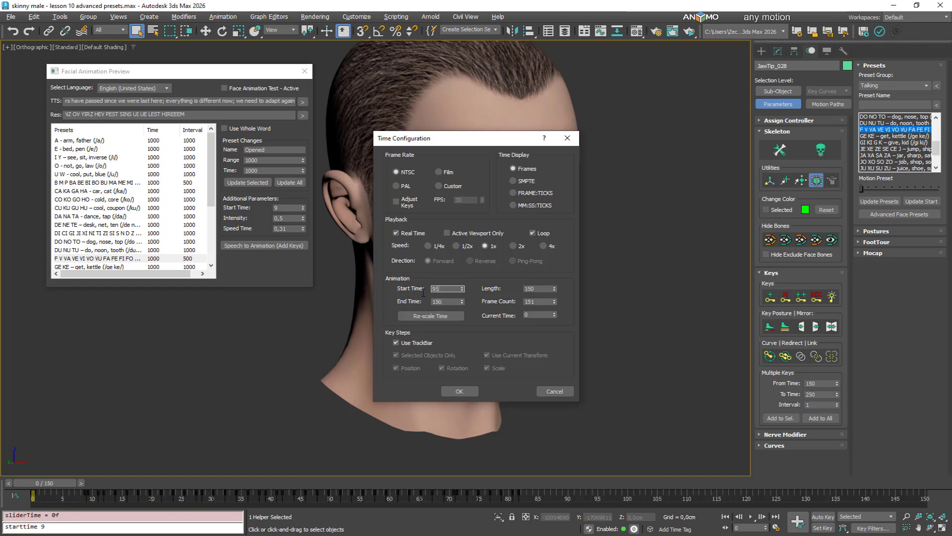
{"action": "left_click", "coordinate": [459, 391]}
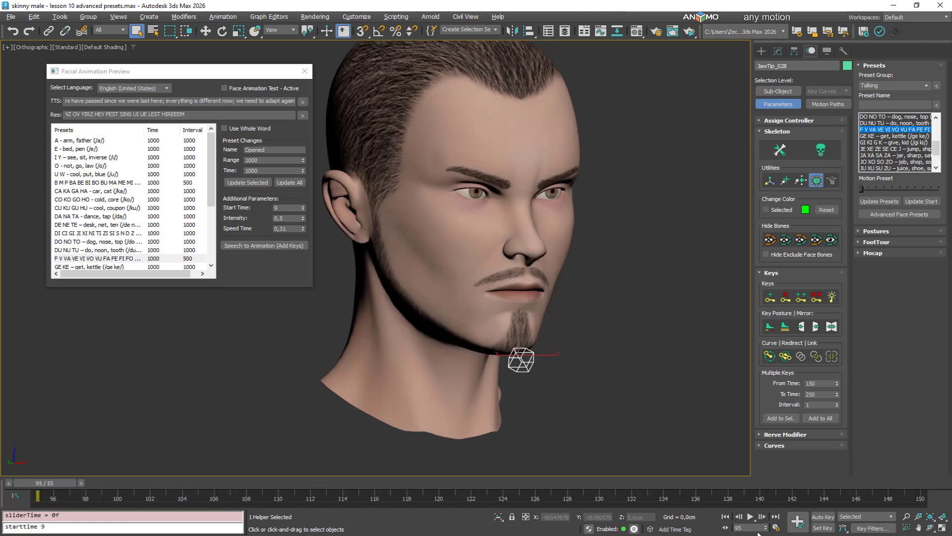
Step: Turn on Face Animation Test, locate the second clause's speech start around frame 100, and set Start Time to 101
{"action": "left_click", "coordinate": [223, 88]}
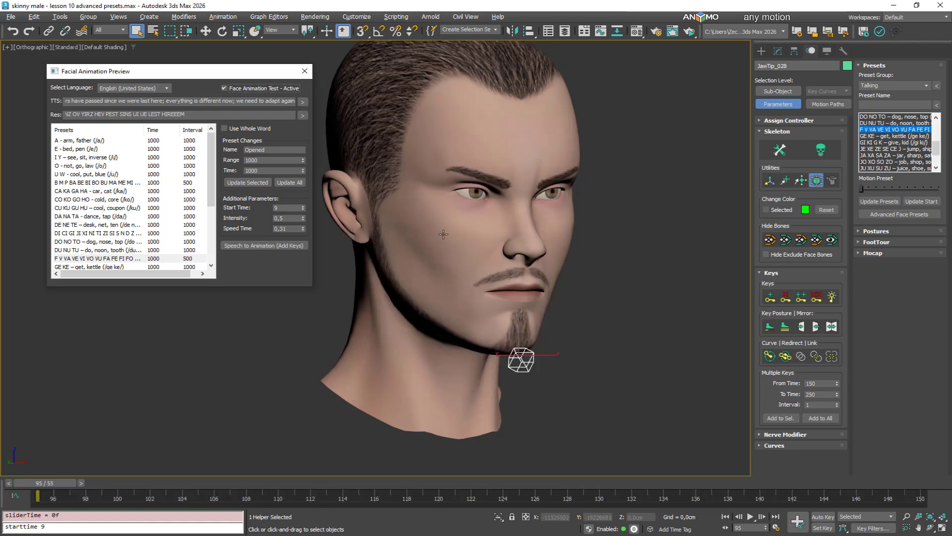
{"action": "left_click", "coordinate": [749, 517]}
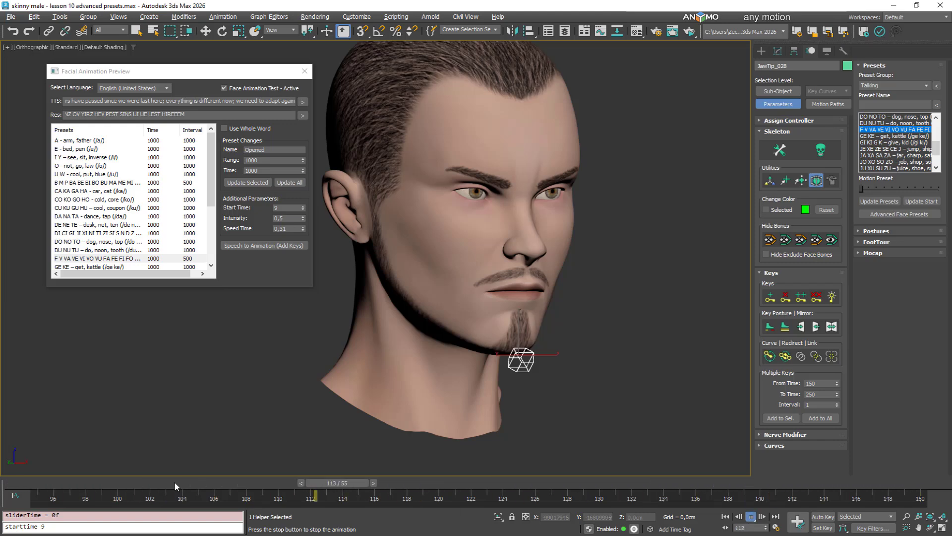
{"action": "mouse_move", "coordinate": [135, 482]}
{"action": "left_mouse_down"}
{"action": "mouse_move", "coordinate": [43, 482]}
{"action": "mouse_move", "coordinate": [138, 483]}
{"action": "left_mouse_up"}
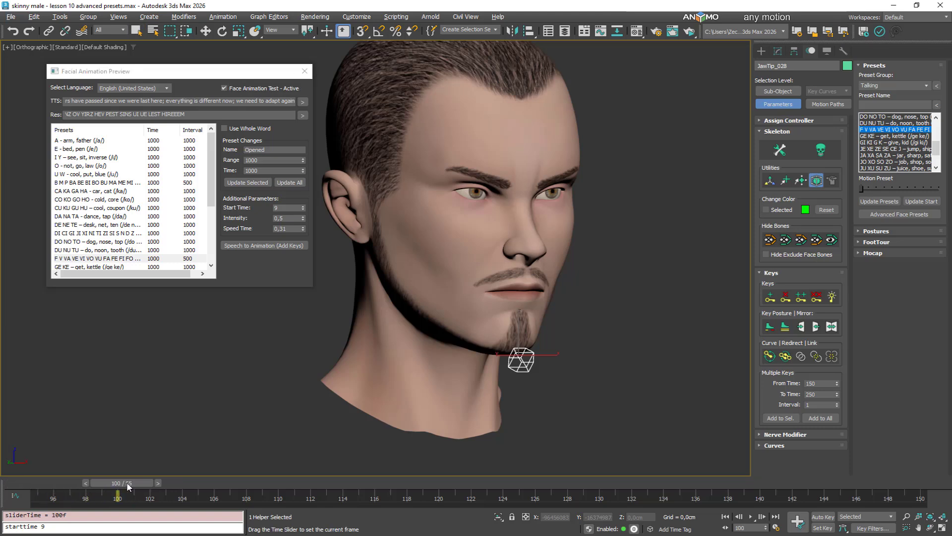
{"action": "left_click", "coordinate": [284, 207]}
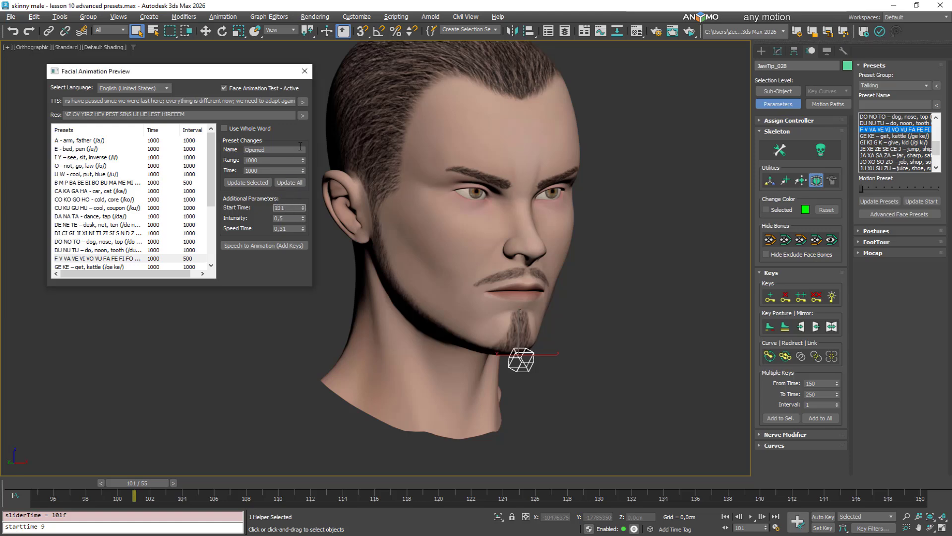
Step: Regenerate the phonetic text from the full sentence, trim it to "EVRITIN IZ DIFRENT NAUUUM", and run the preview
{"action": "left_click", "coordinate": [302, 102]}
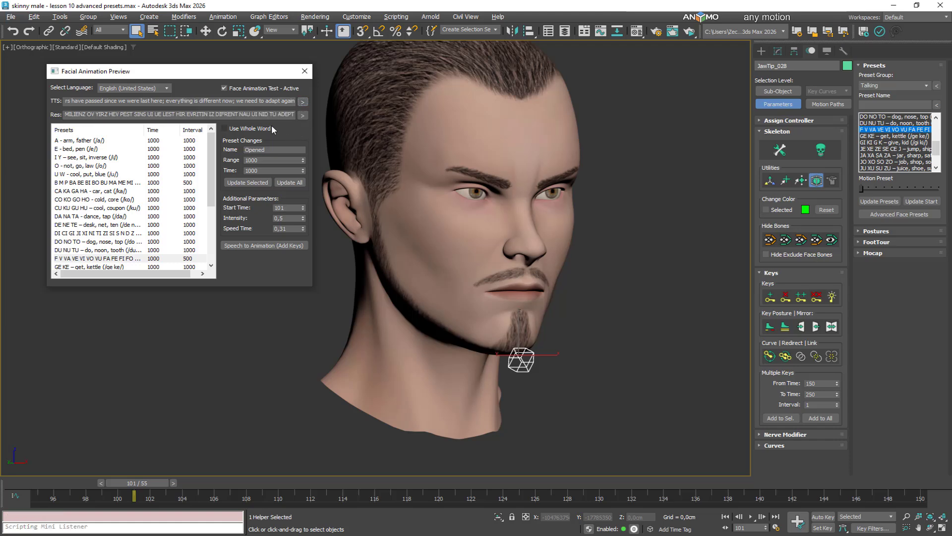
{"action": "left_click_drag", "start_coordinate": [188, 112], "coordinate": [135, 112]}
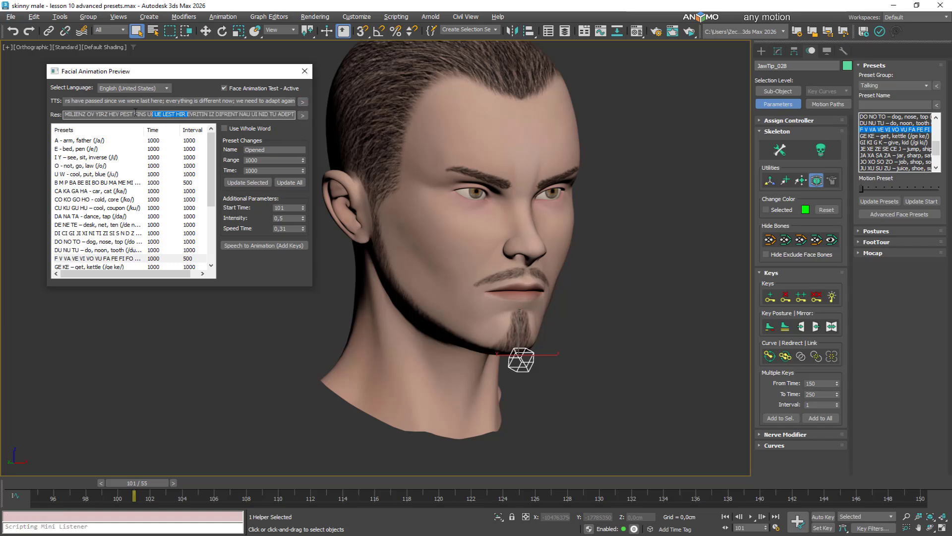
{"action": "left_click", "coordinate": [143, 139]}
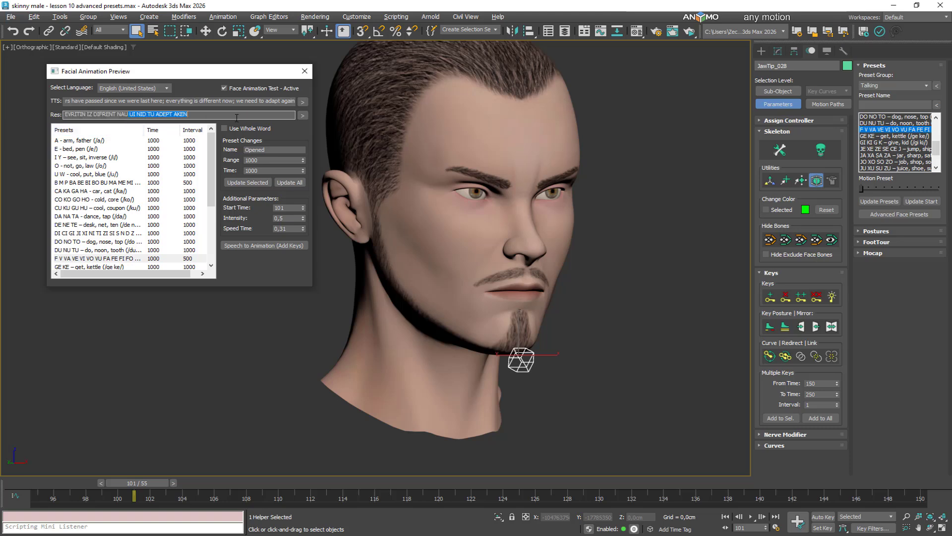
{"action": "key", "text": "BackSpace"}
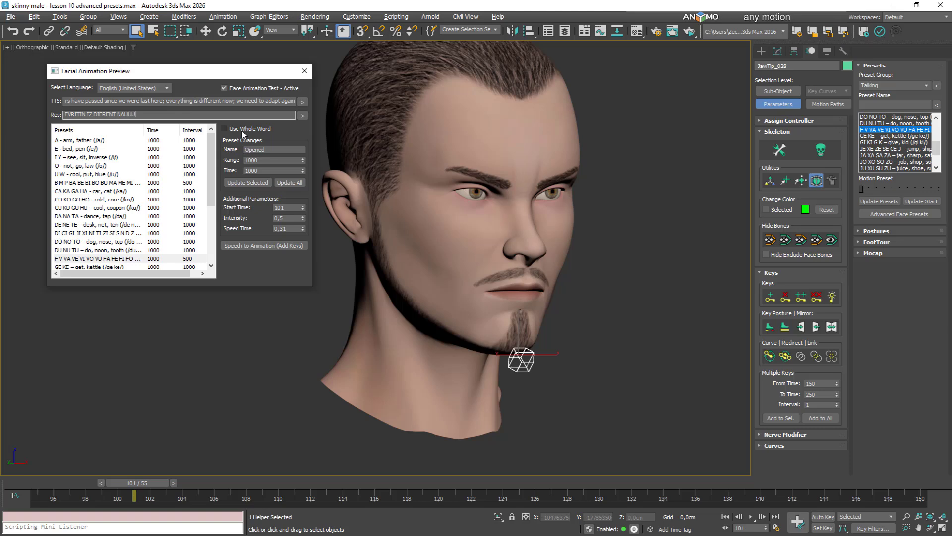
{"action": "left_click", "coordinate": [306, 115]}
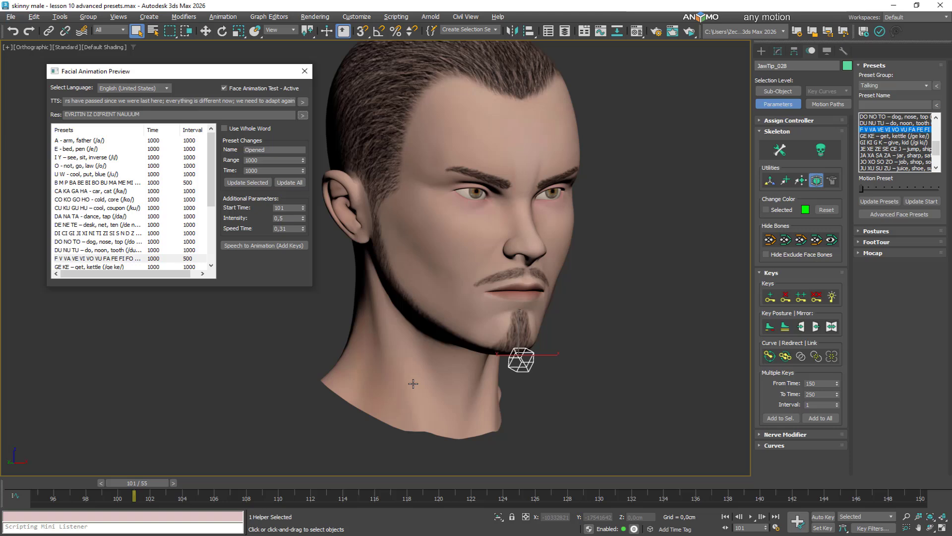
Step: Check the clause's start against the audio, set Start Time to 100, and rerun the preview
{"action": "left_click", "coordinate": [751, 516]}
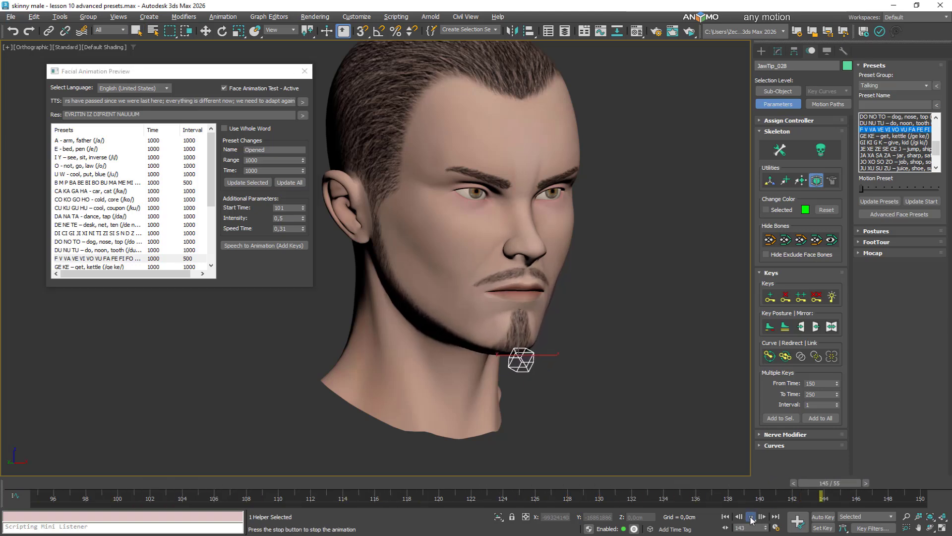
{"action": "left_click_drag", "start_coordinate": [326, 488], "coordinate": [123, 481]}
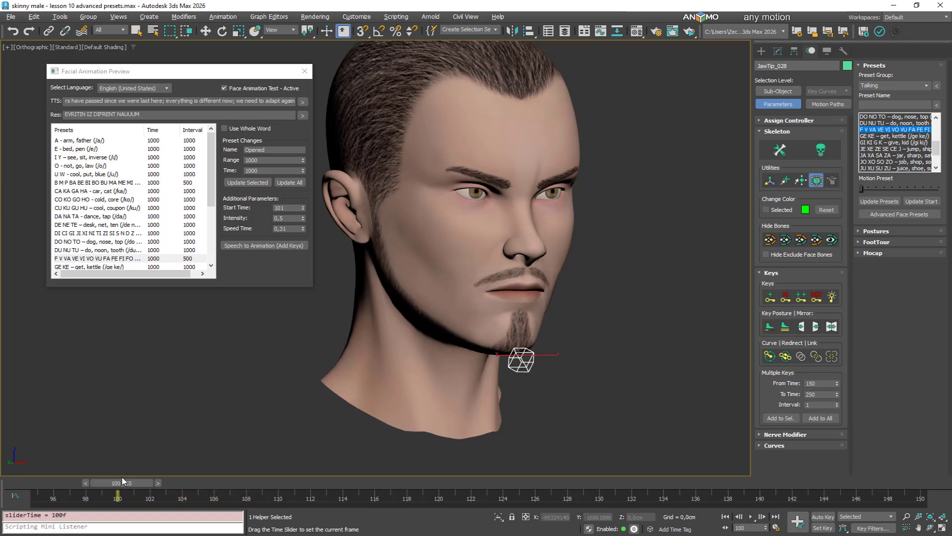
{"action": "key", "text": "q"}
{"action": "left_click", "coordinate": [301, 216]}
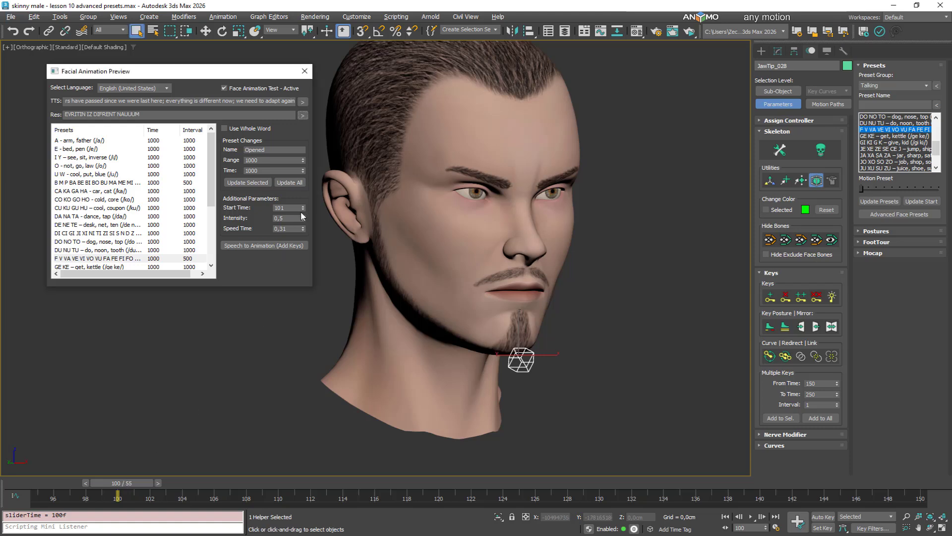
{"action": "left_click", "coordinate": [303, 209]}
{"action": "left_click", "coordinate": [302, 115]}
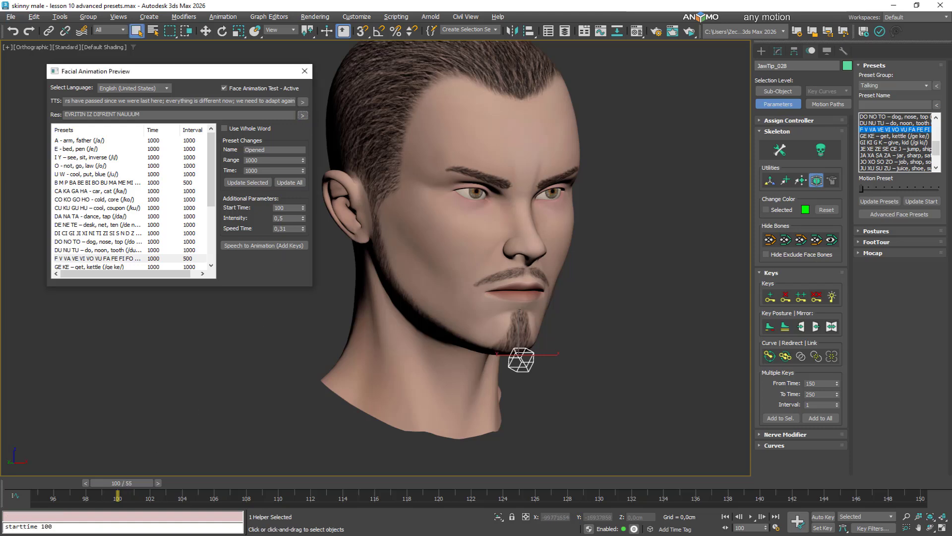
{"action": "left_click", "coordinate": [751, 518]}
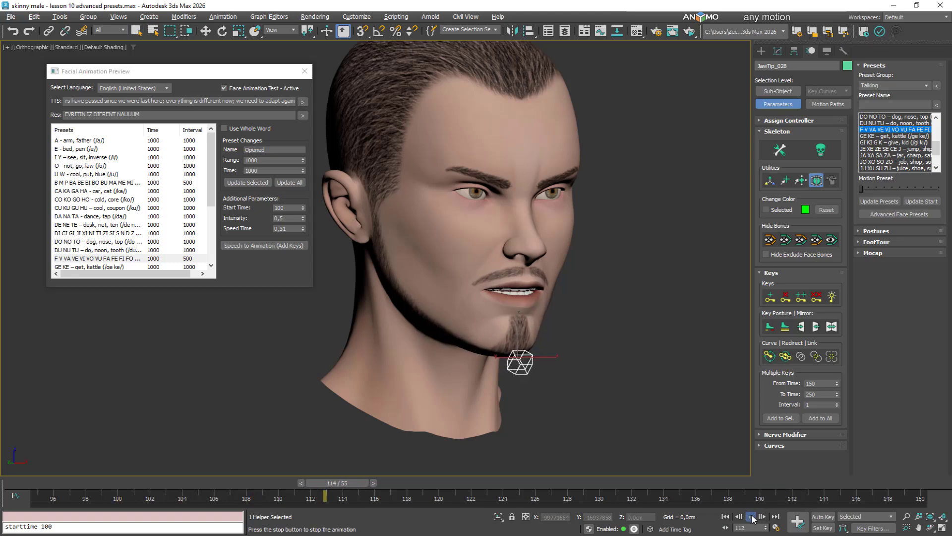
Step: Check the clause's ending around frame 133, set Speed Time to 0,3, and replay the preview against the audio
{"action": "left_click", "coordinate": [603, 485]}
{"action": "left_click_drag", "start_coordinate": [603, 484], "coordinate": [651, 476]}
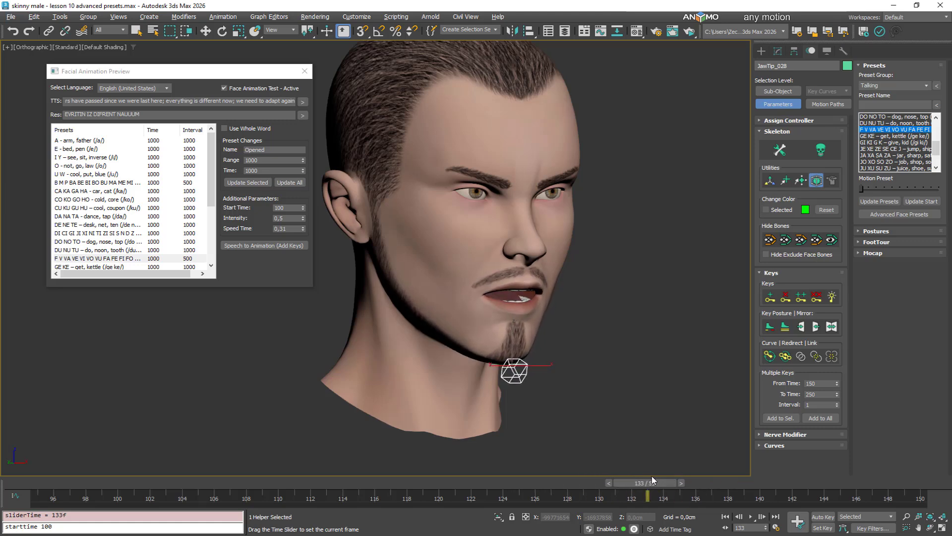
{"action": "key", "text": "q"}
{"action": "left_click", "coordinate": [303, 230]}
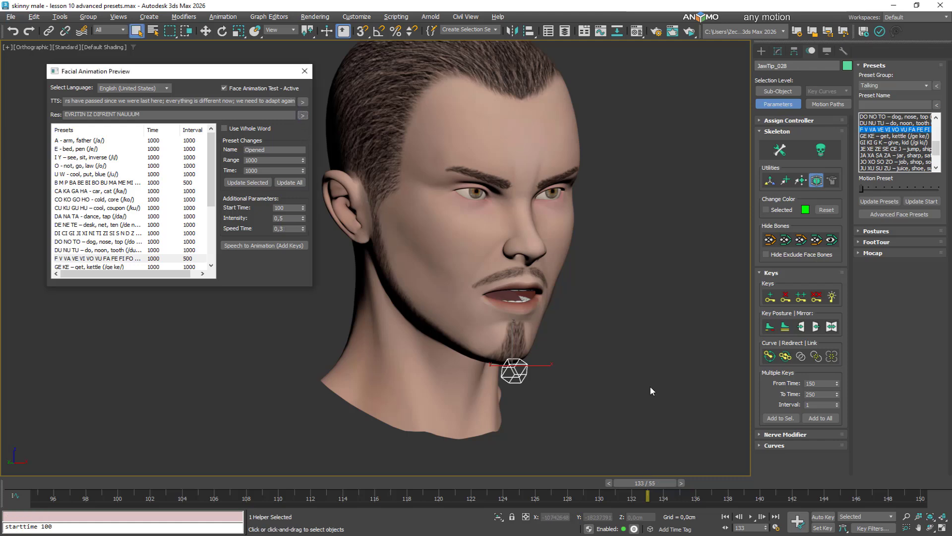
{"action": "mouse_move", "coordinate": [665, 482]}
{"action": "left_mouse_down"}
{"action": "mouse_move", "coordinate": [633, 479]}
{"action": "mouse_move", "coordinate": [684, 479]}
{"action": "mouse_move", "coordinate": [563, 470]}
{"action": "mouse_move", "coordinate": [664, 475]}
{"action": "left_mouse_up"}
{"action": "left_click", "coordinate": [751, 517]}
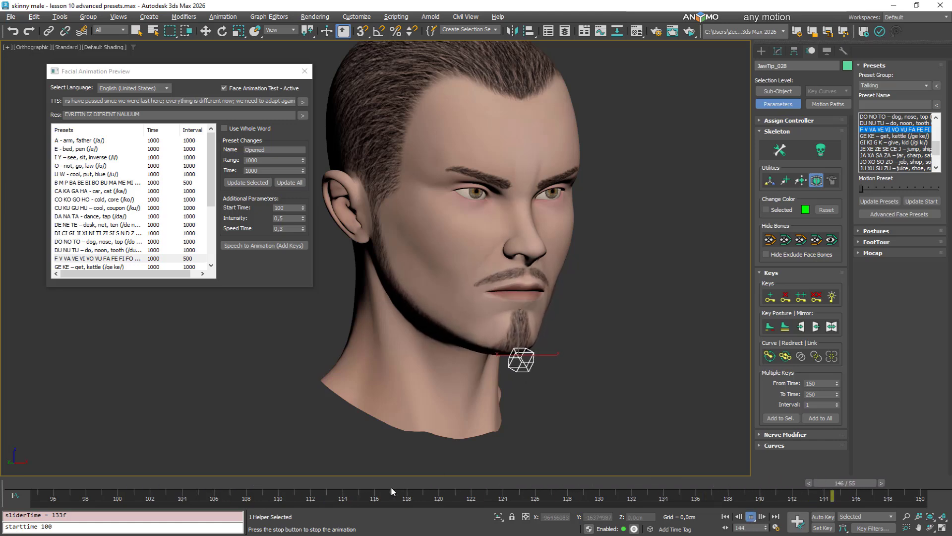
{"action": "left_click_drag", "start_coordinate": [388, 483], "coordinate": [133, 466]}
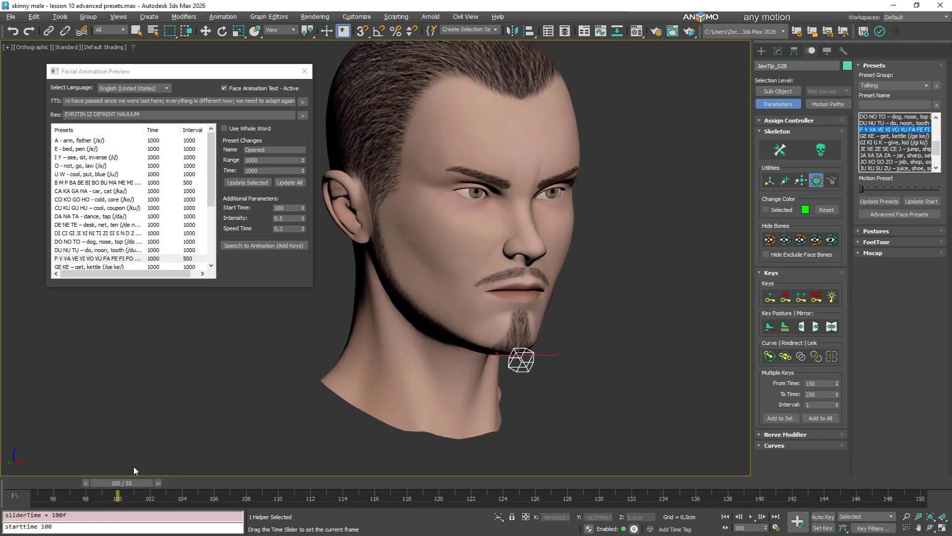
{"action": "key", "text": "q"}
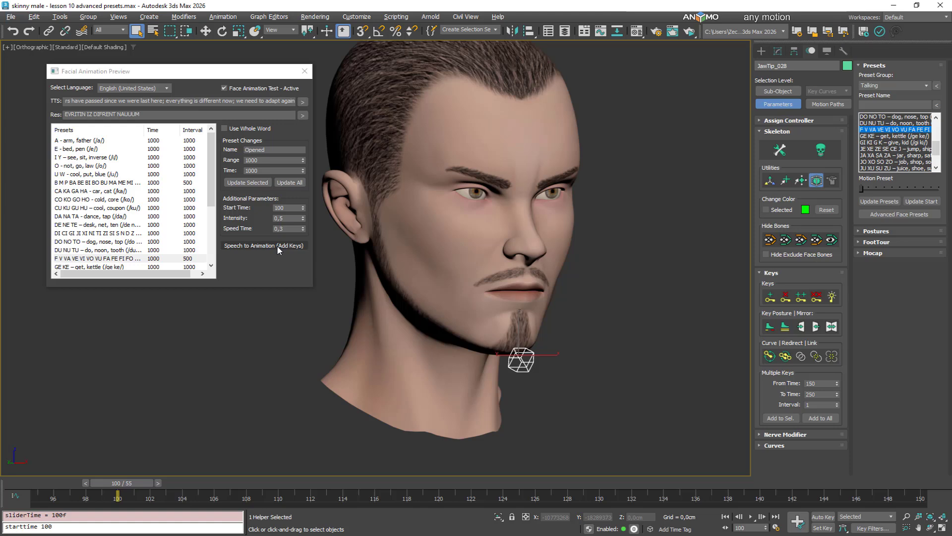
Step: Add the second clause's speech as animation keys, turn off Face Animation Test, and play the keyed animation
{"action": "left_click", "coordinate": [278, 248]}
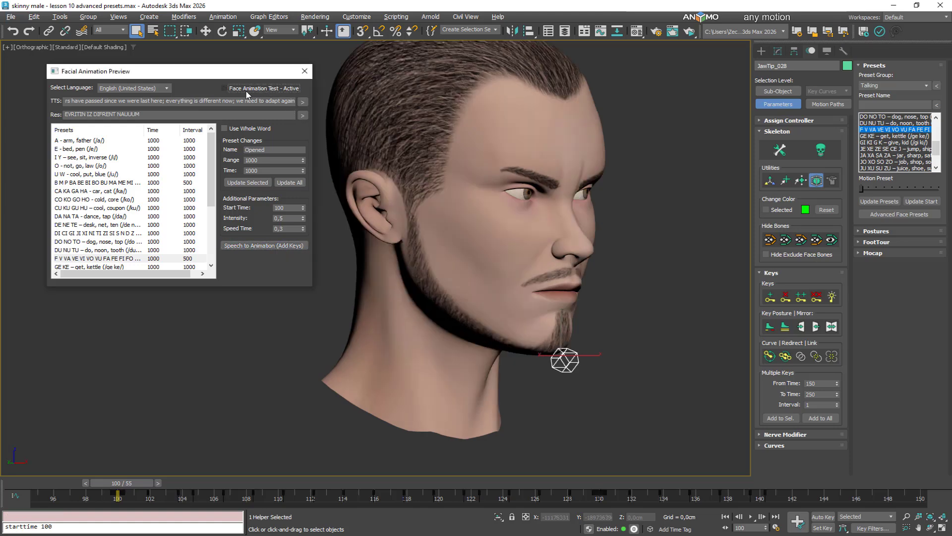
{"action": "left_click", "coordinate": [250, 92]}
{"action": "left_click", "coordinate": [752, 517]}
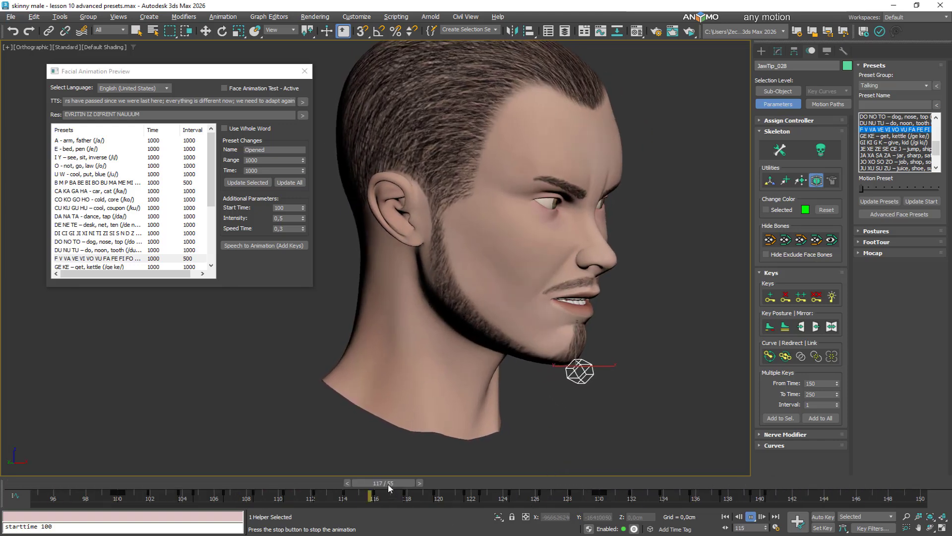
{"action": "left_click_drag", "start_coordinate": [388, 484], "coordinate": [32, 481]}
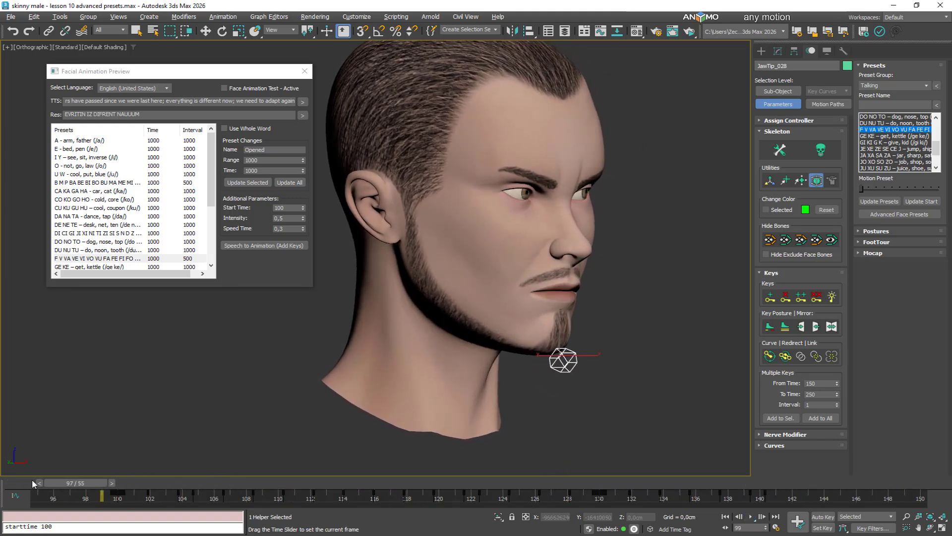
Step: Set the active time range to frames 150 through 250 for the third clause
{"action": "right_click", "coordinate": [754, 522]}
{"action": "left_click_drag", "start_coordinate": [447, 291], "coordinate": [414, 287]}
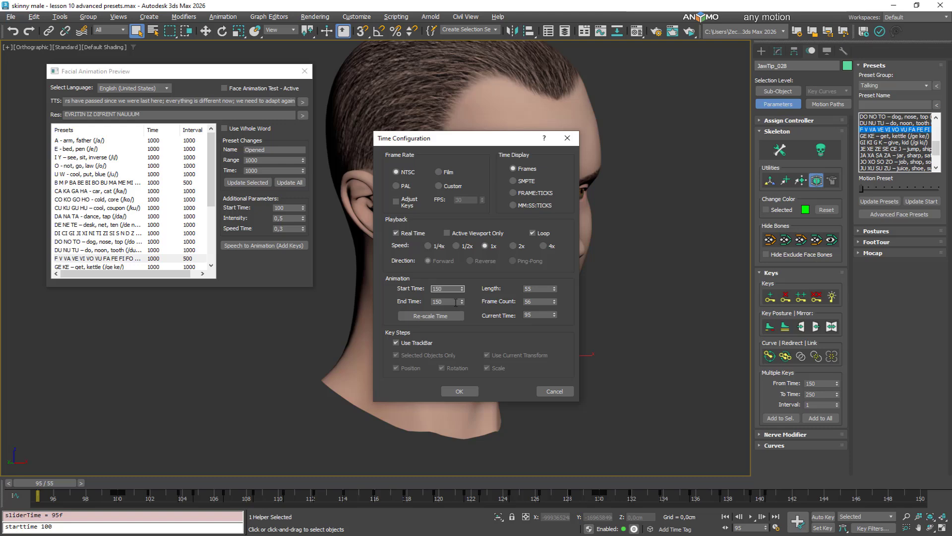
{"action": "key", "text": "Tab"}
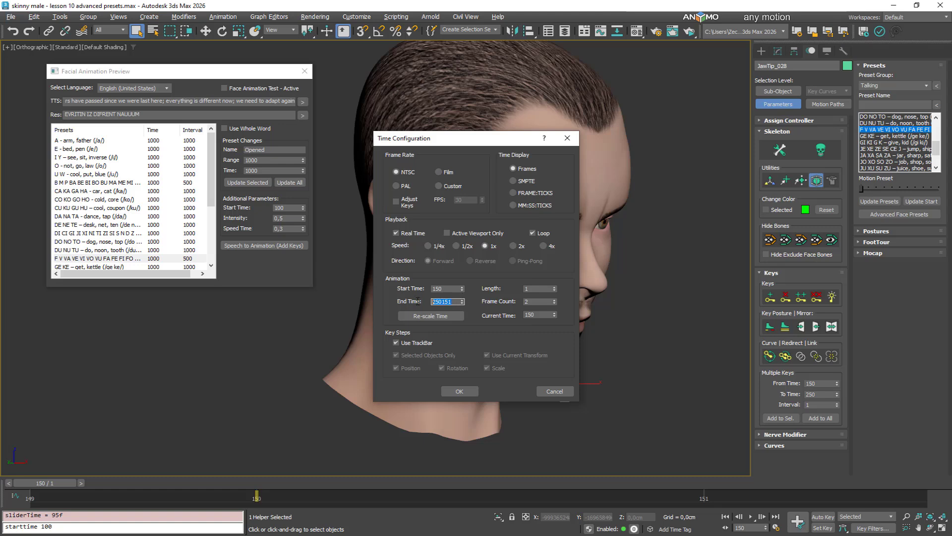
{"action": "left_click", "coordinate": [450, 290]}
{"action": "left_click", "coordinate": [459, 392]}
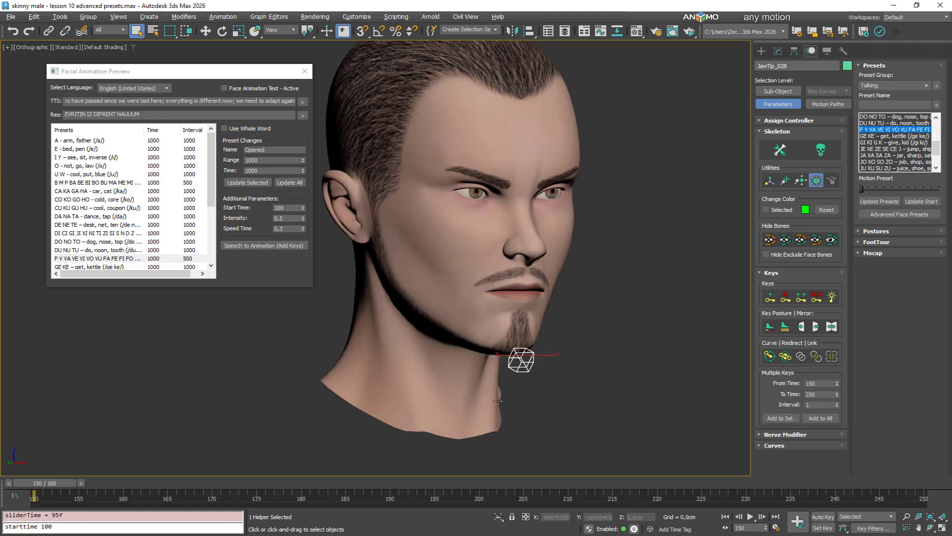
Step: Turn on Face Animation Test, locate the third clause's speech start in the audio, and set Start Time to 160
{"action": "left_click", "coordinate": [224, 88]}
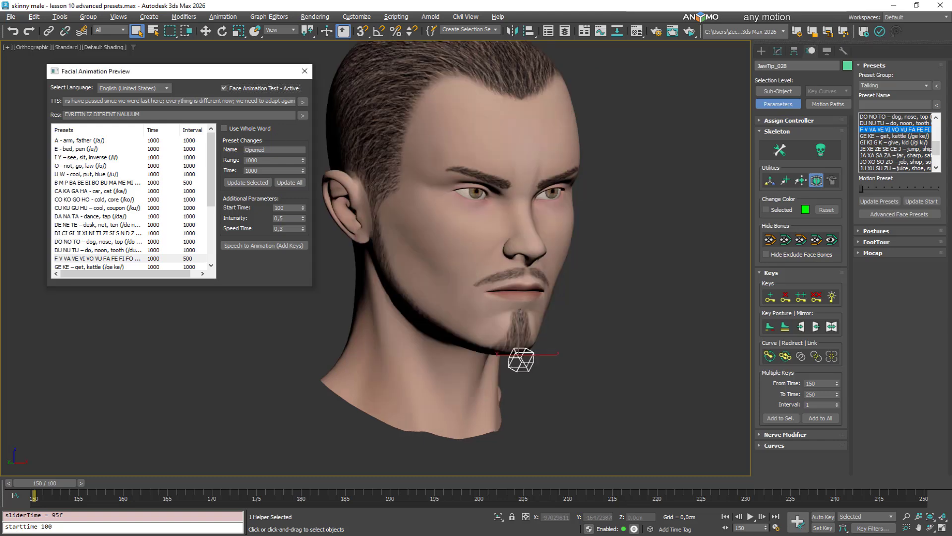
{"action": "left_click", "coordinate": [750, 517]}
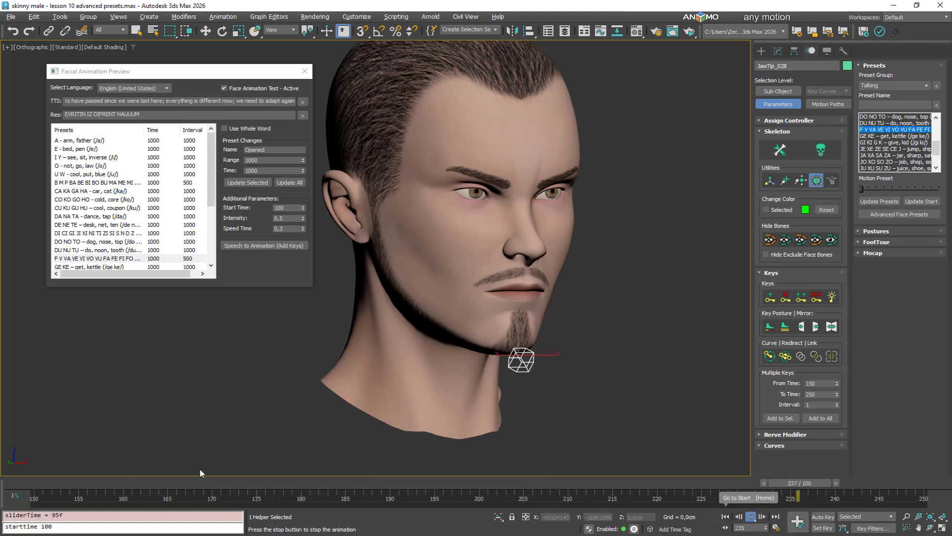
{"action": "mouse_move", "coordinate": [107, 486]}
{"action": "left_mouse_down"}
{"action": "mouse_move", "coordinate": [119, 487]}
{"action": "mouse_move", "coordinate": [108, 480]}
{"action": "mouse_move", "coordinate": [118, 478]}
{"action": "left_mouse_up"}
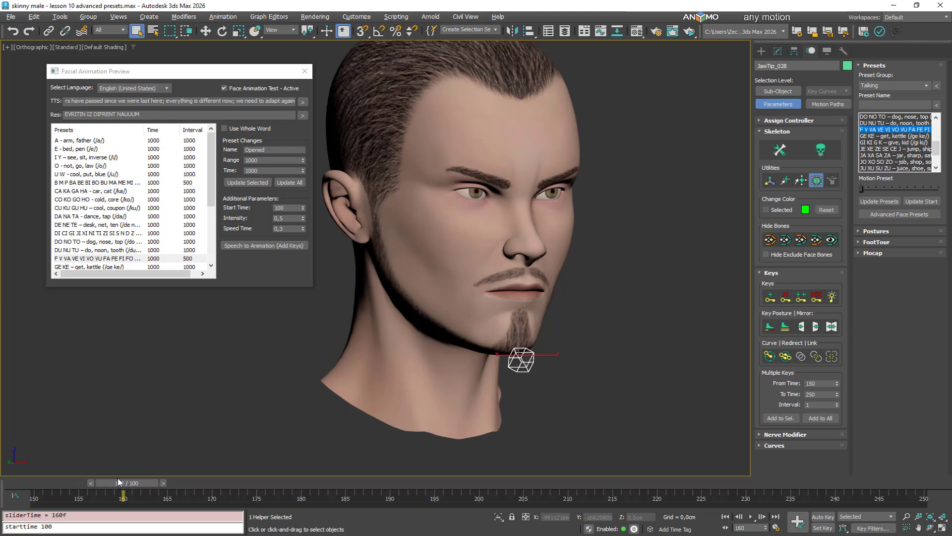
{"action": "left_click", "coordinate": [285, 208]}
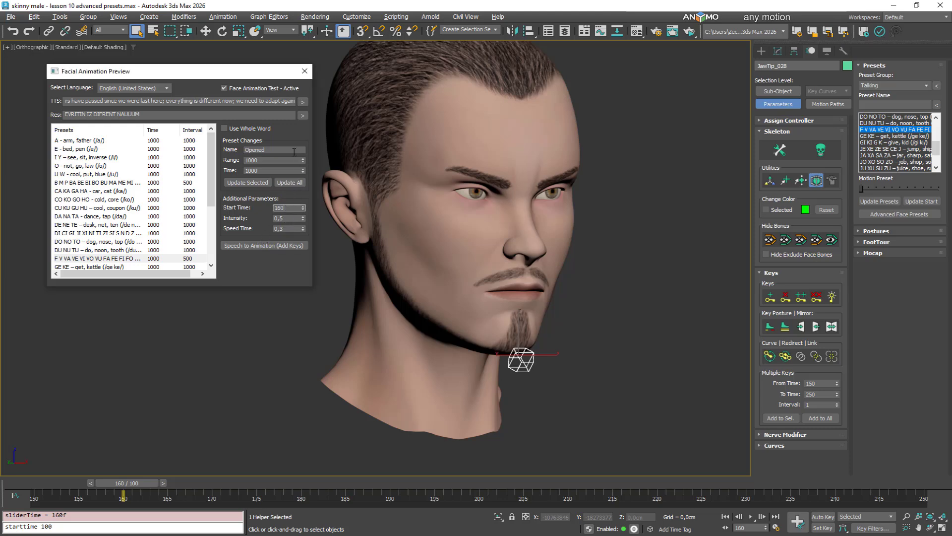
Step: Regenerate the phonetic text from the full sentence, trim it to "UI NID TU ADEPT AKENNNM", and run the preview
{"action": "left_click", "coordinate": [302, 102]}
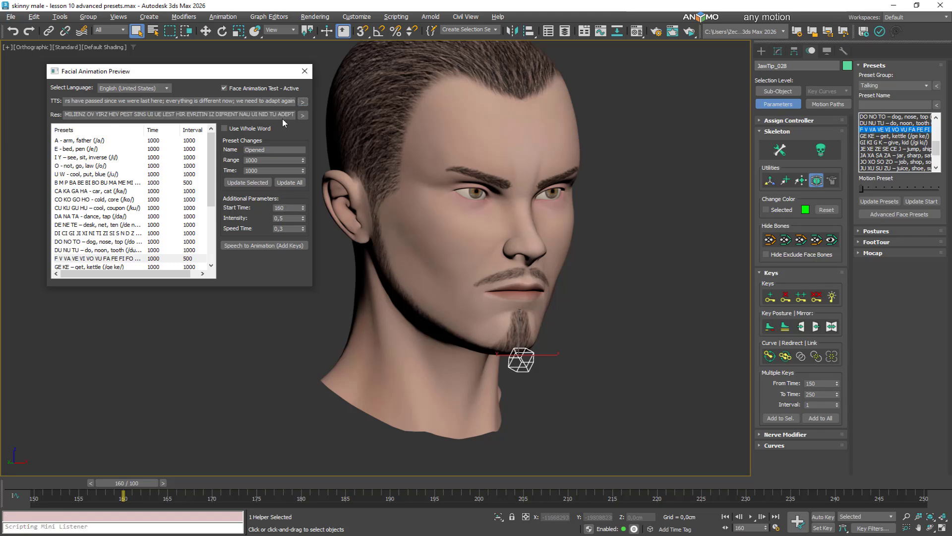
{"action": "left_click_drag", "start_coordinate": [254, 114], "coordinate": [35, 114]}
{"action": "key", "text": "BackSpace"}
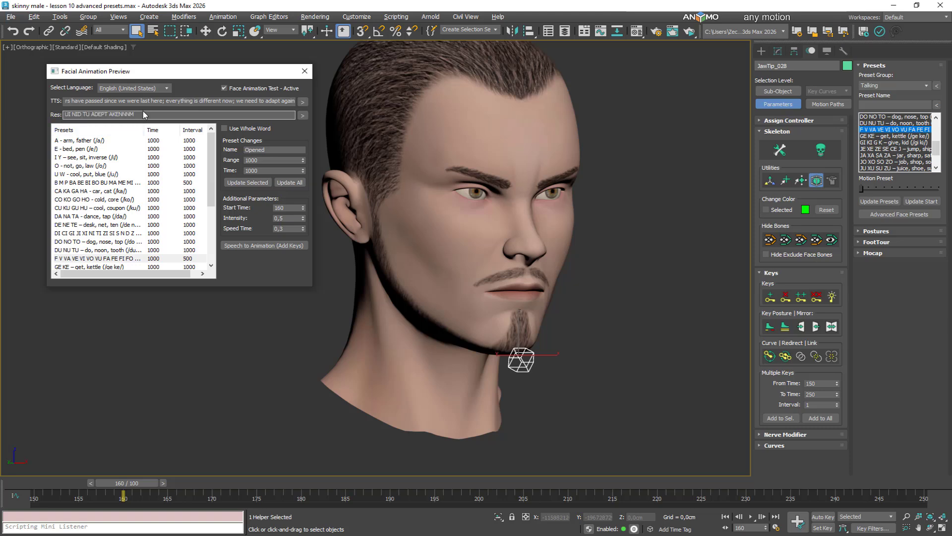
{"action": "left_click", "coordinate": [304, 115]}
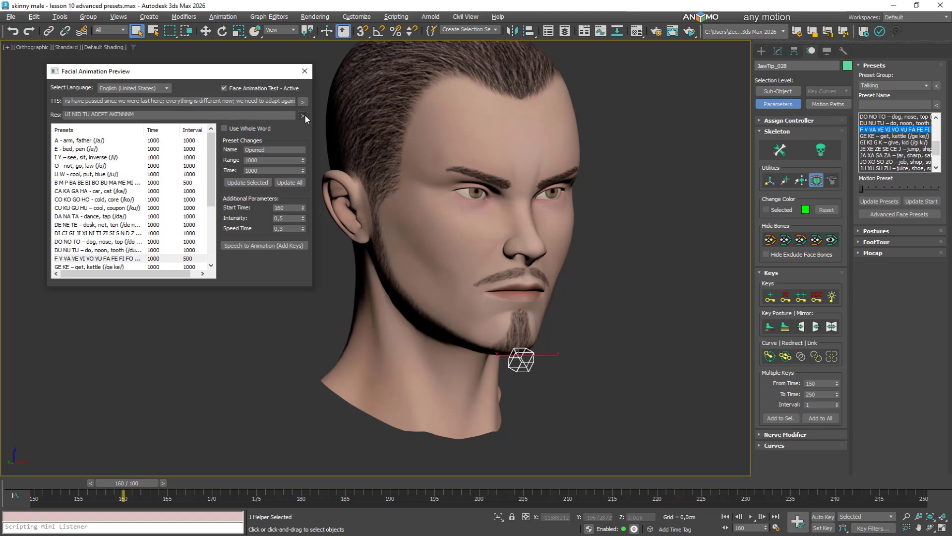
Step: Play the third clause's preview, set Speed Time to 0,33, and check the clause's ending around frame 197
{"action": "left_click", "coordinate": [751, 517]}
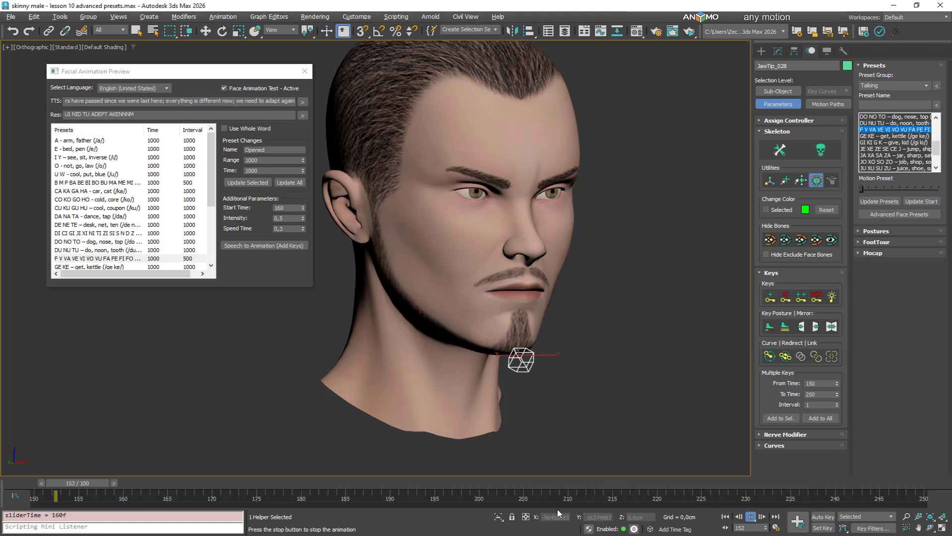
{"action": "left_click_drag", "start_coordinate": [442, 481], "coordinate": [415, 473]}
{"action": "left_click", "coordinate": [302, 226]}
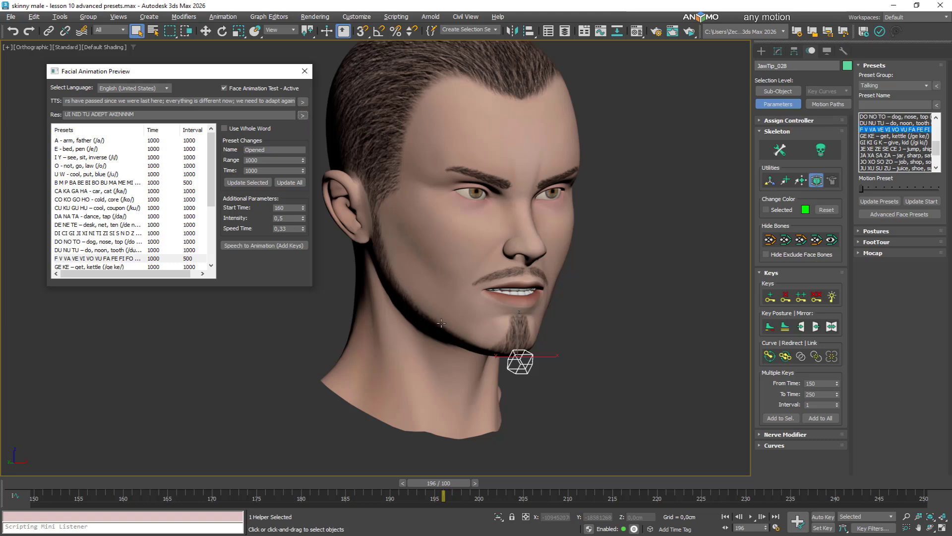
{"action": "mouse_move", "coordinate": [456, 480]}
{"action": "left_mouse_down"}
{"action": "mouse_move", "coordinate": [377, 483]}
{"action": "mouse_move", "coordinate": [467, 480]}
{"action": "left_mouse_up"}
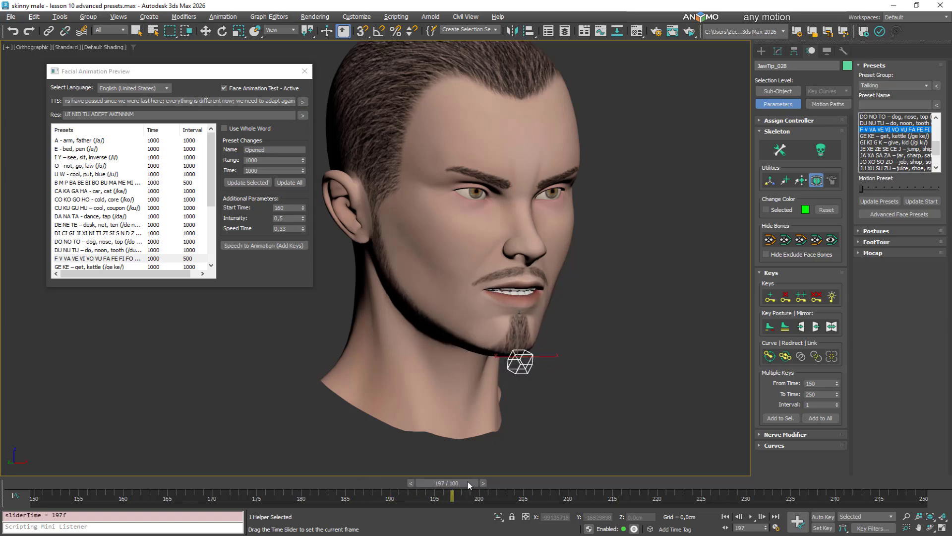
Step: Set Speed Time to 0,34 and replay the third clause's preview to check its timing against the audio
{"action": "left_click", "coordinate": [303, 226]}
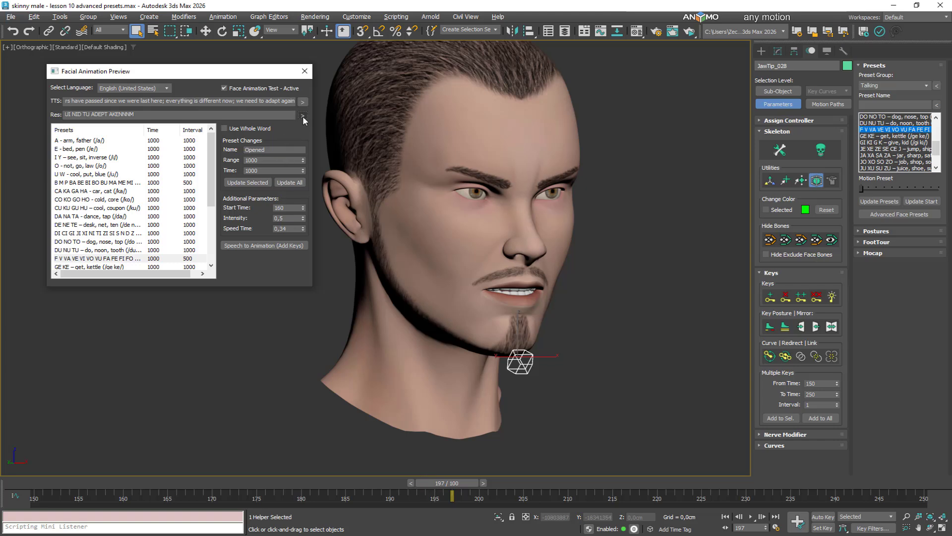
{"action": "left_click_drag", "start_coordinate": [457, 483], "coordinate": [434, 480]}
{"action": "left_click", "coordinate": [752, 517]}
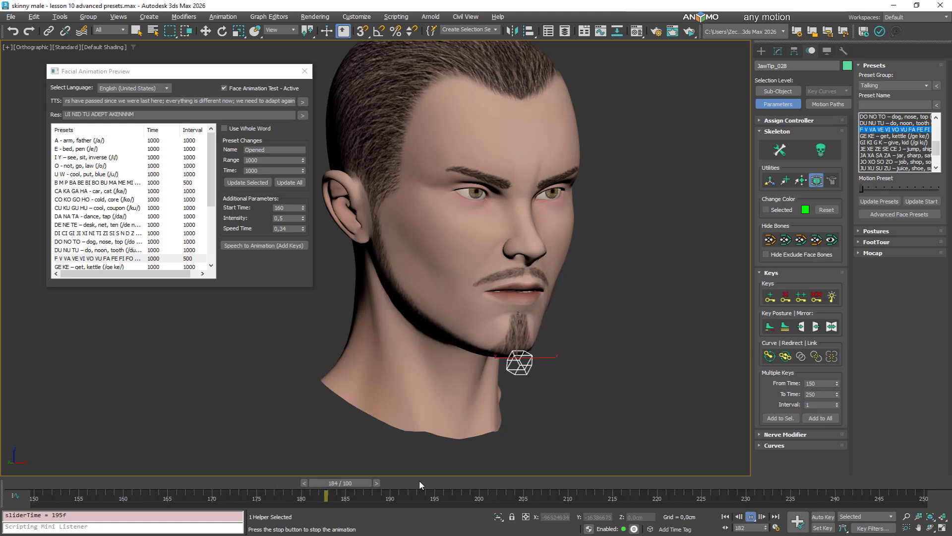
Step: At frame 160, convert the third clause's speech to animation keys, turn off Face Animation Test, and play the keyed clause
{"action": "left_click_drag", "start_coordinate": [414, 483], "coordinate": [127, 475]}
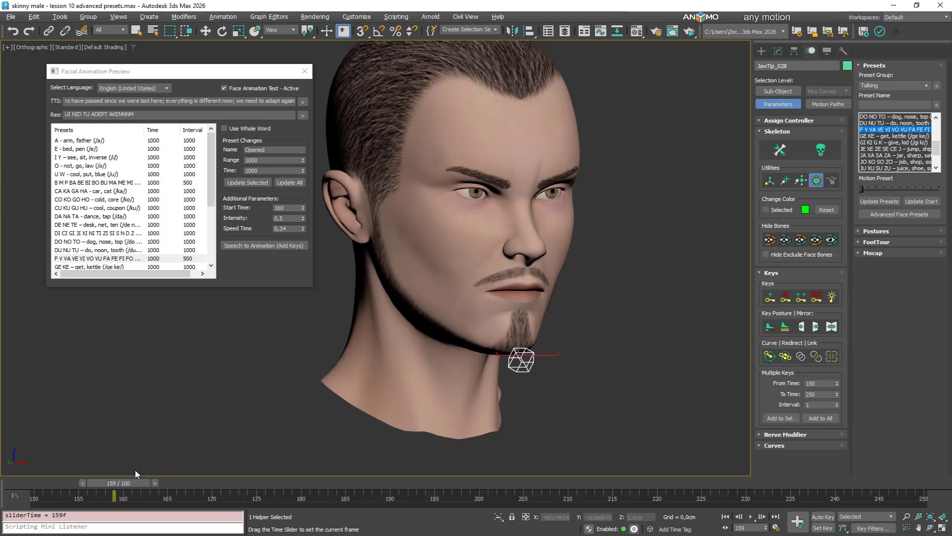
{"action": "key", "text": "q"}
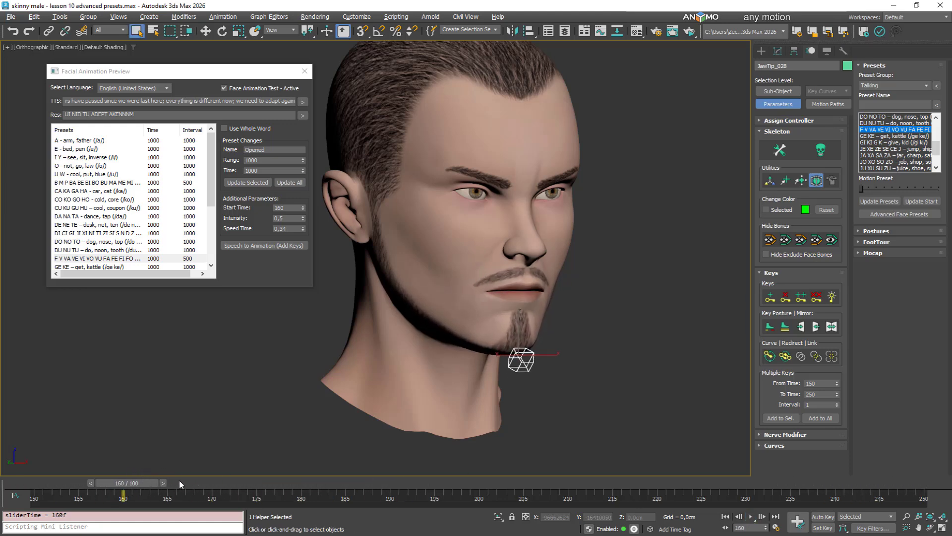
{"action": "left_click", "coordinate": [273, 243]}
{"action": "left_click", "coordinate": [236, 89]}
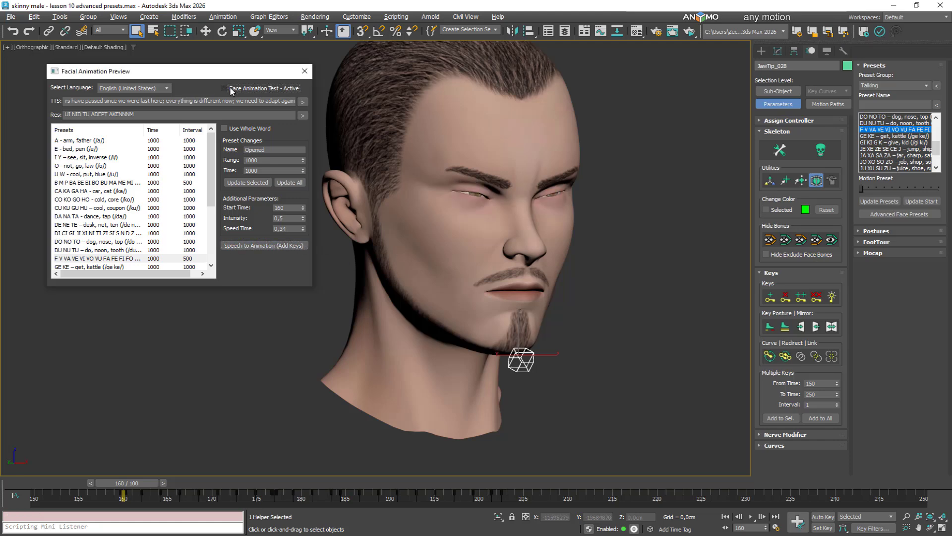
{"action": "left_click", "coordinate": [751, 516]}
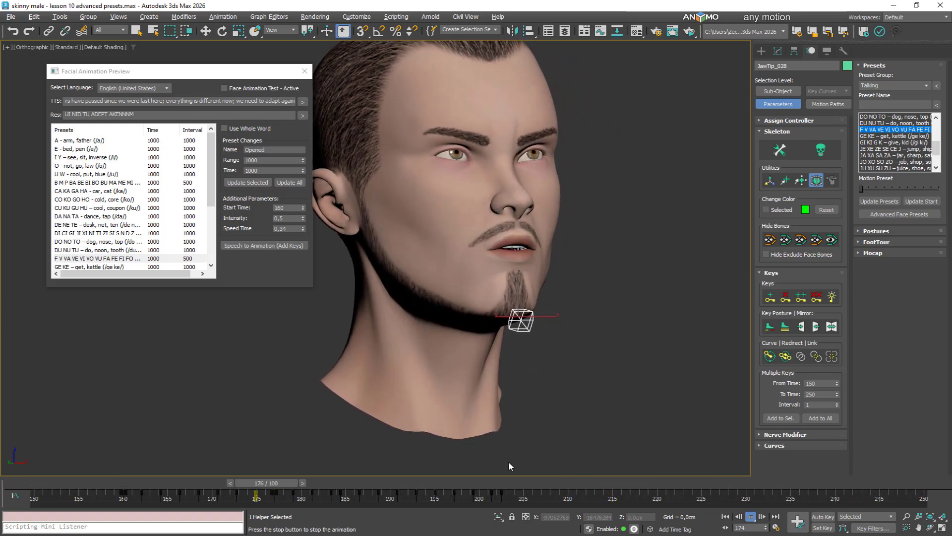
{"action": "left_click", "coordinate": [414, 480]}
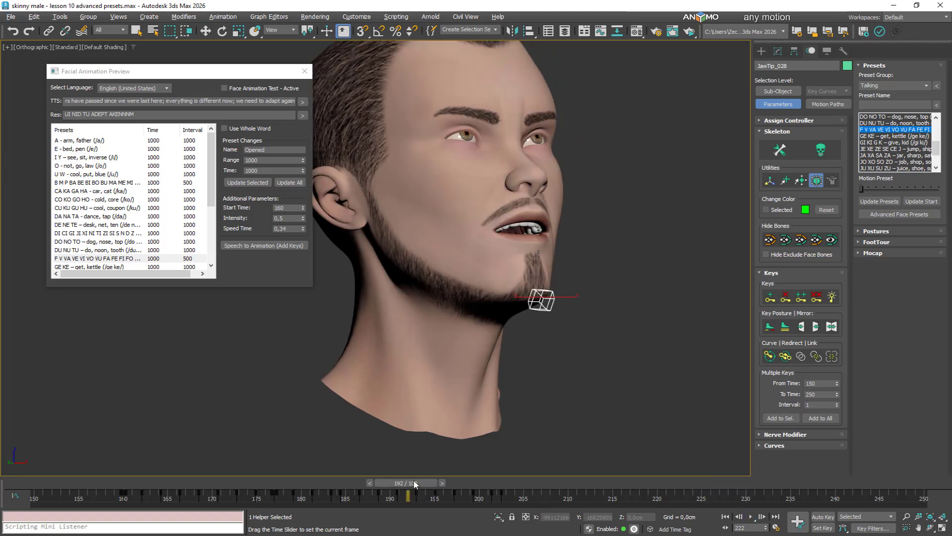
Step: Set the active time range to start at frame 0 and play the whole sentence's keyed animation
{"action": "right_click", "coordinate": [761, 519]}
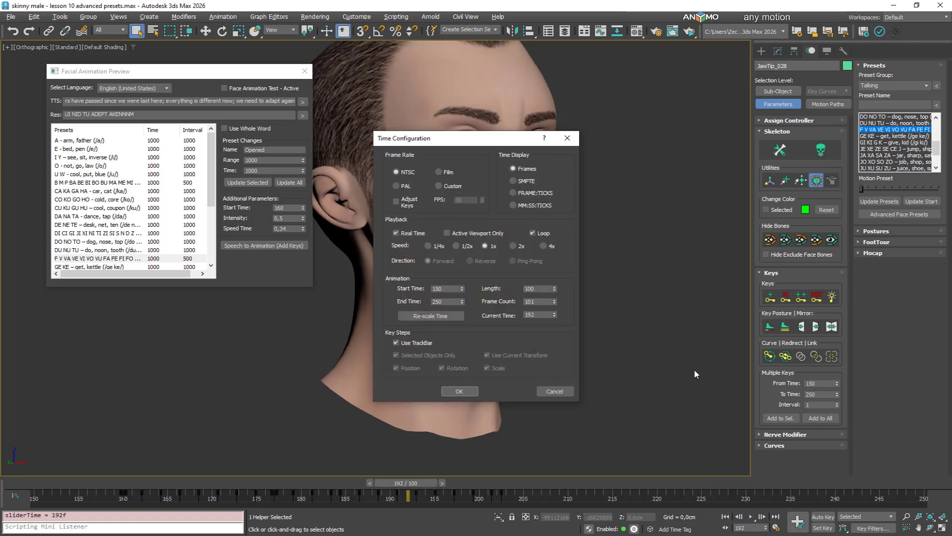
{"action": "double_click", "coordinate": [446, 288]}
{"action": "left_click", "coordinate": [459, 392]}
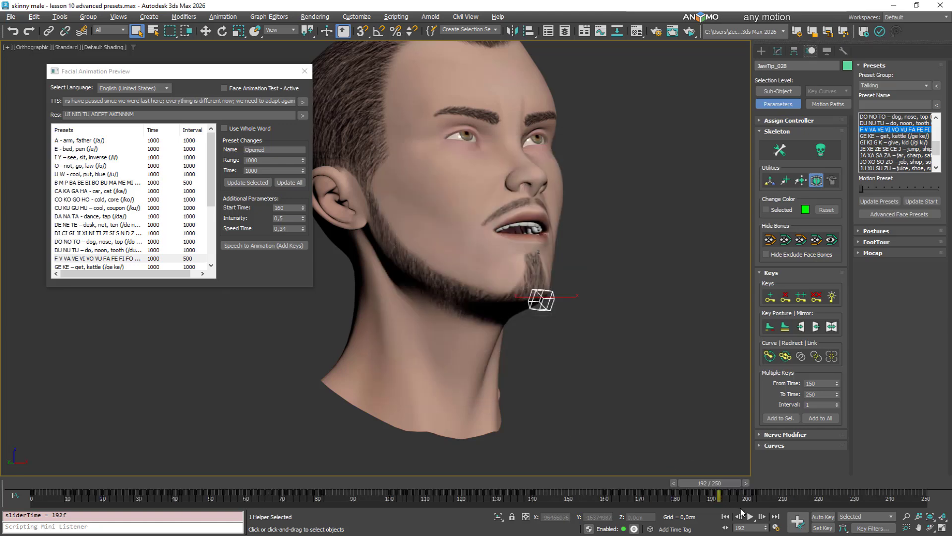
{"action": "left_click", "coordinate": [750, 516]}
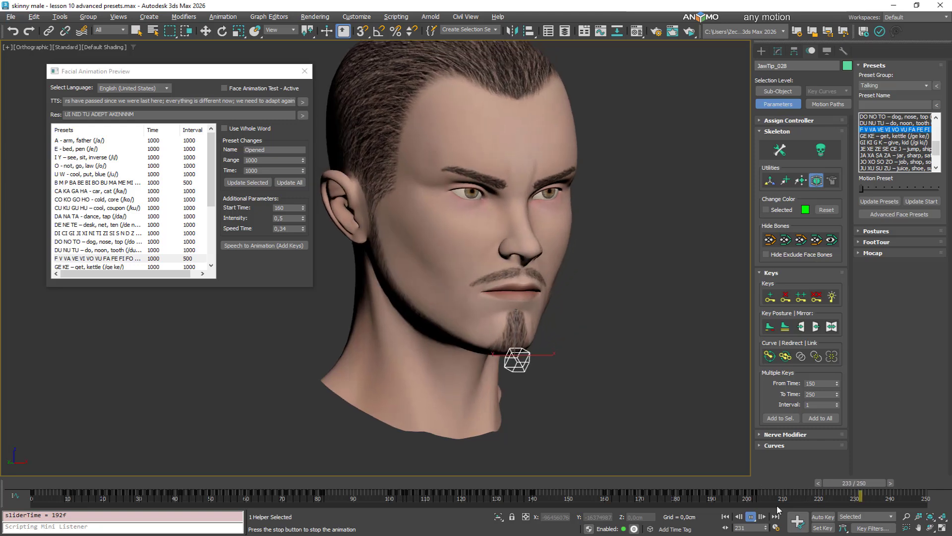